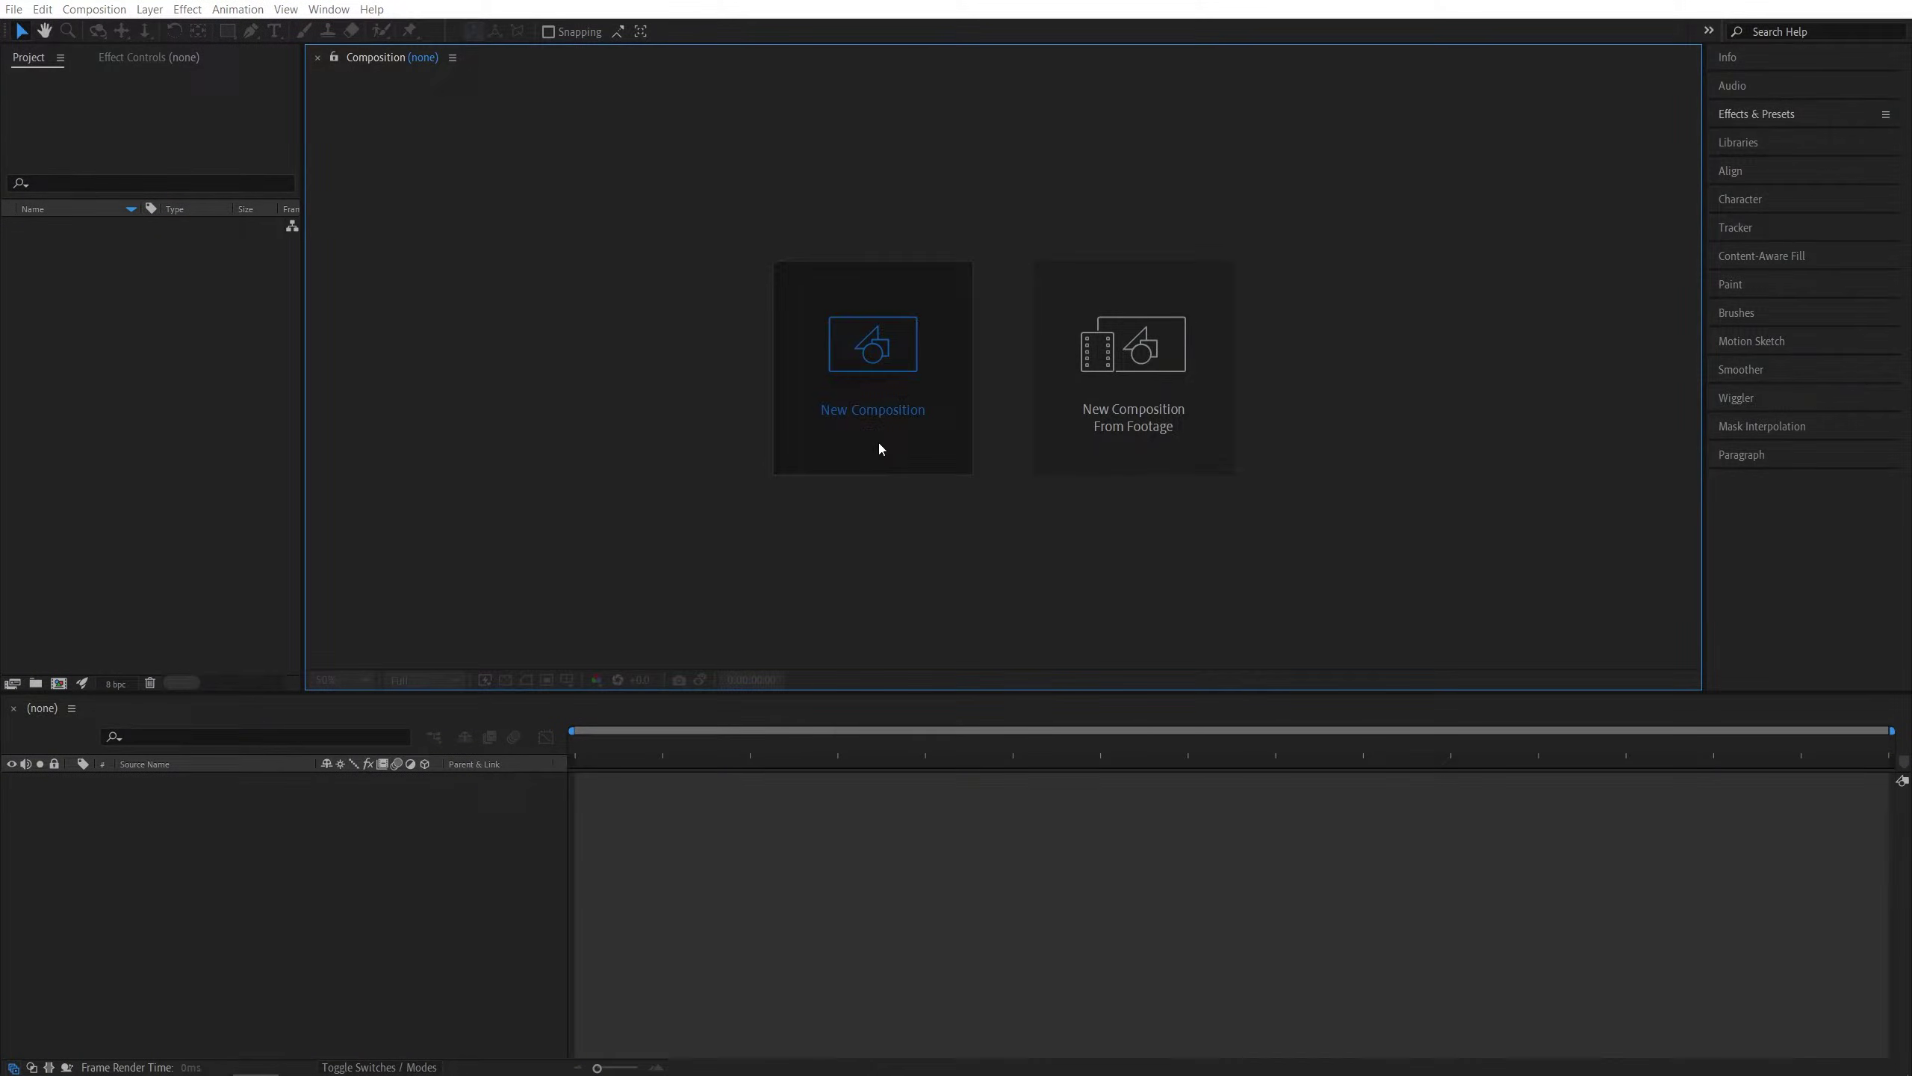
Create the 'Render' composition at 1920×1080 with a black background
click(879, 448)
text(Render)
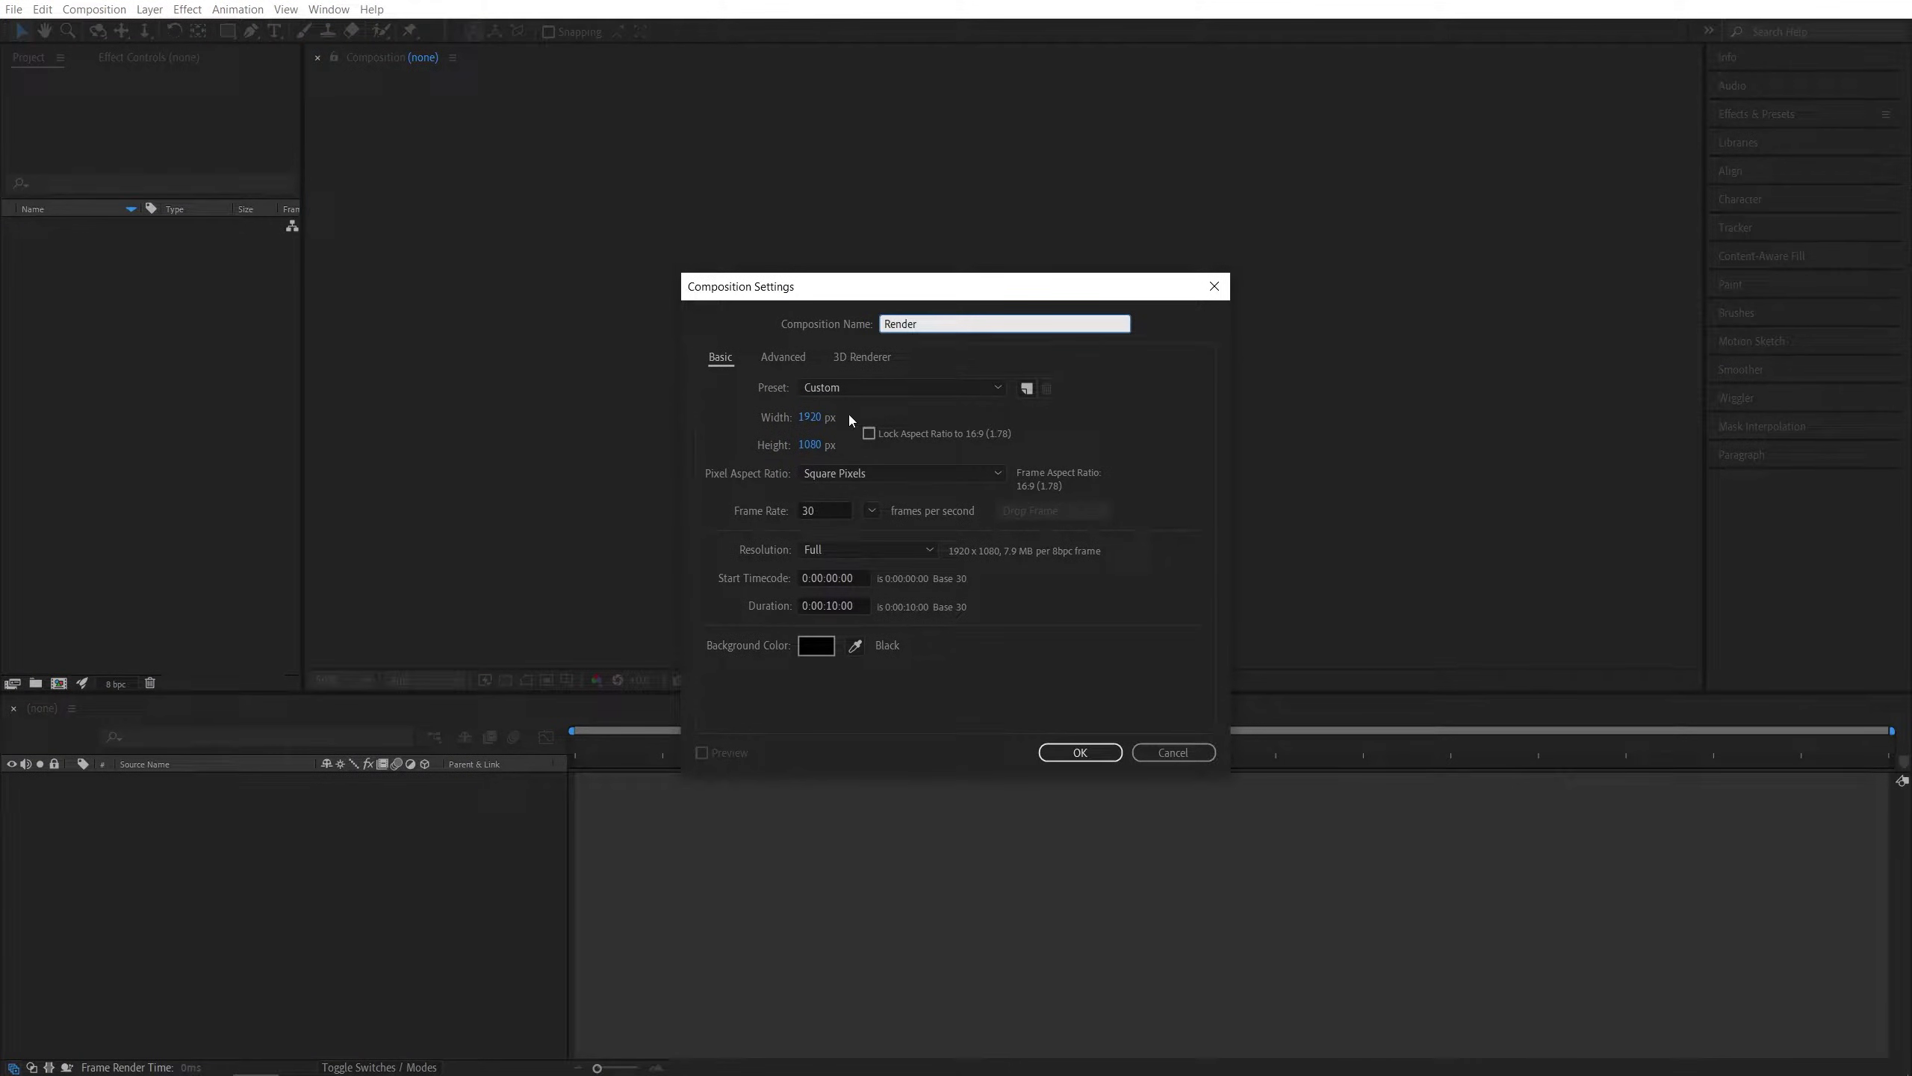
click(1077, 752)
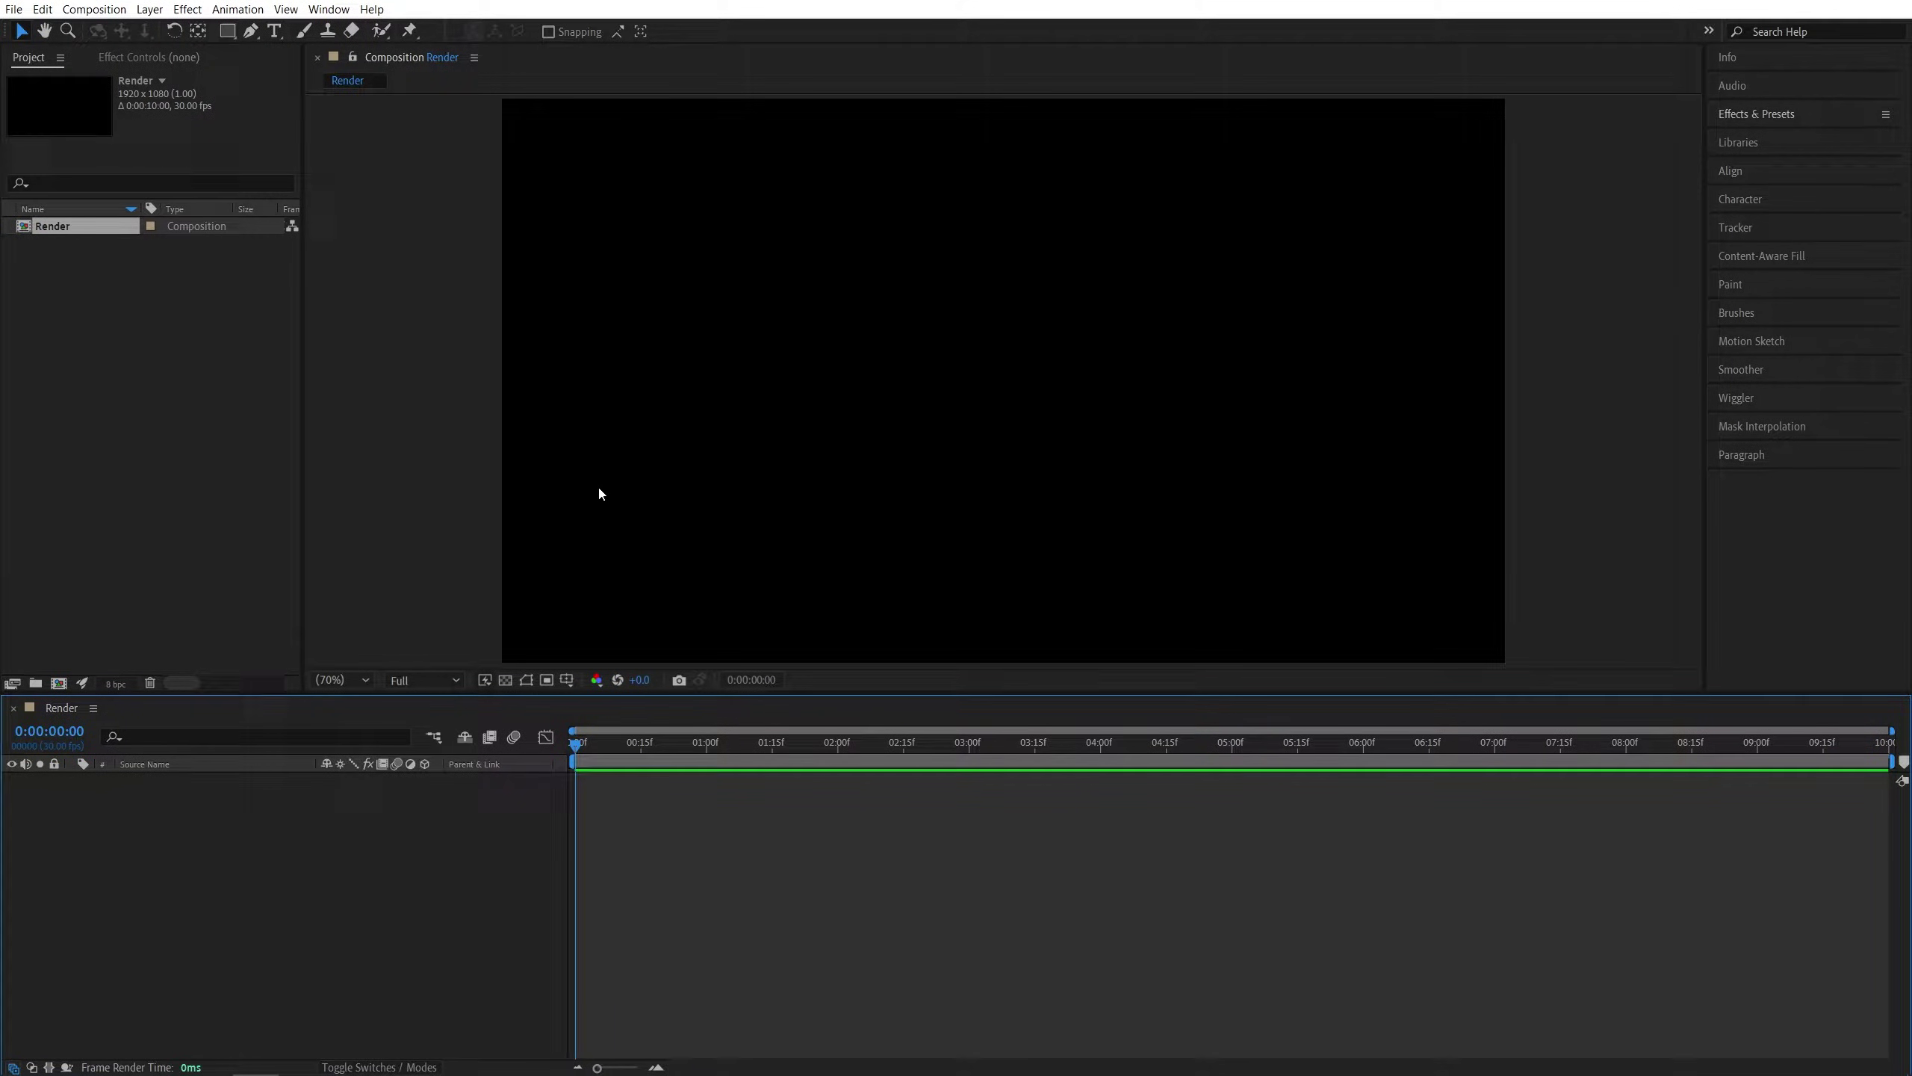
Add a 'LIQUID' text layer in the composition viewer with the Type tool
click(449, 431)
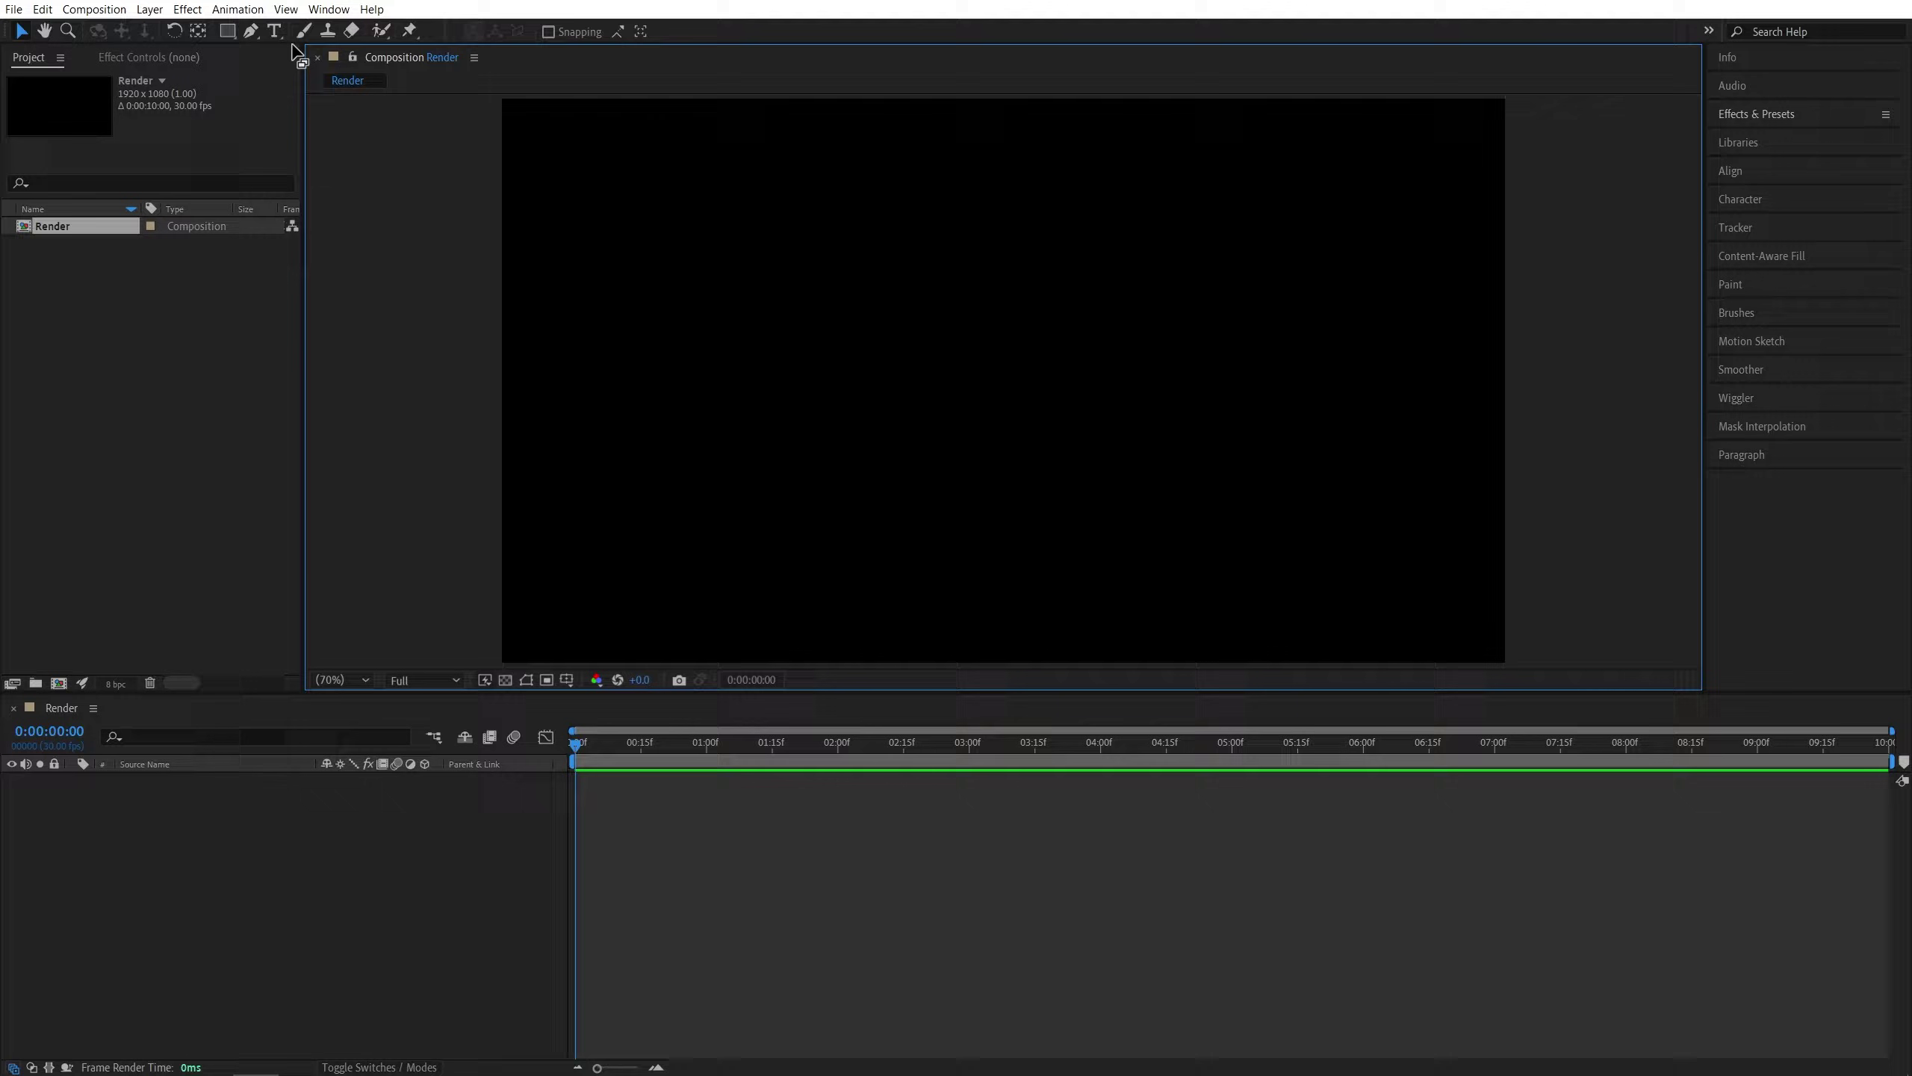
click(273, 30)
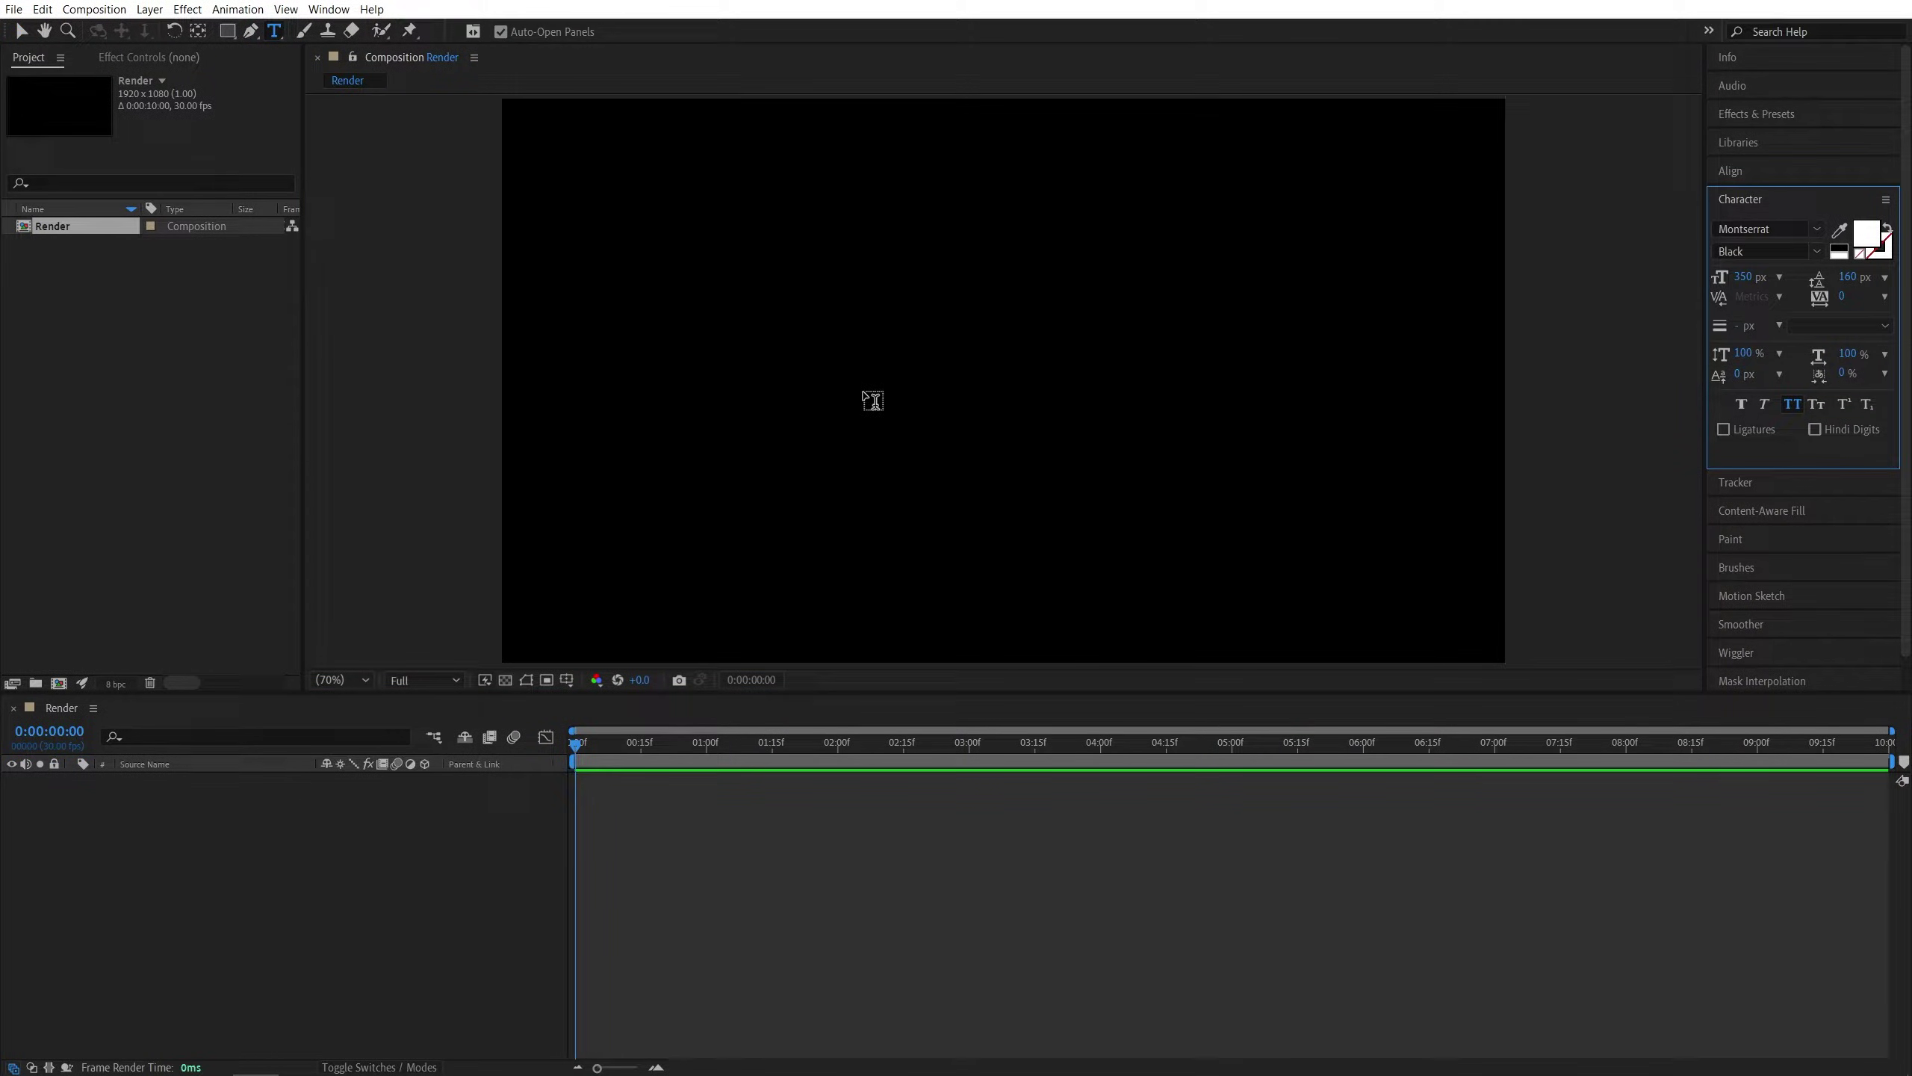
click(872, 399)
text(Liquid)
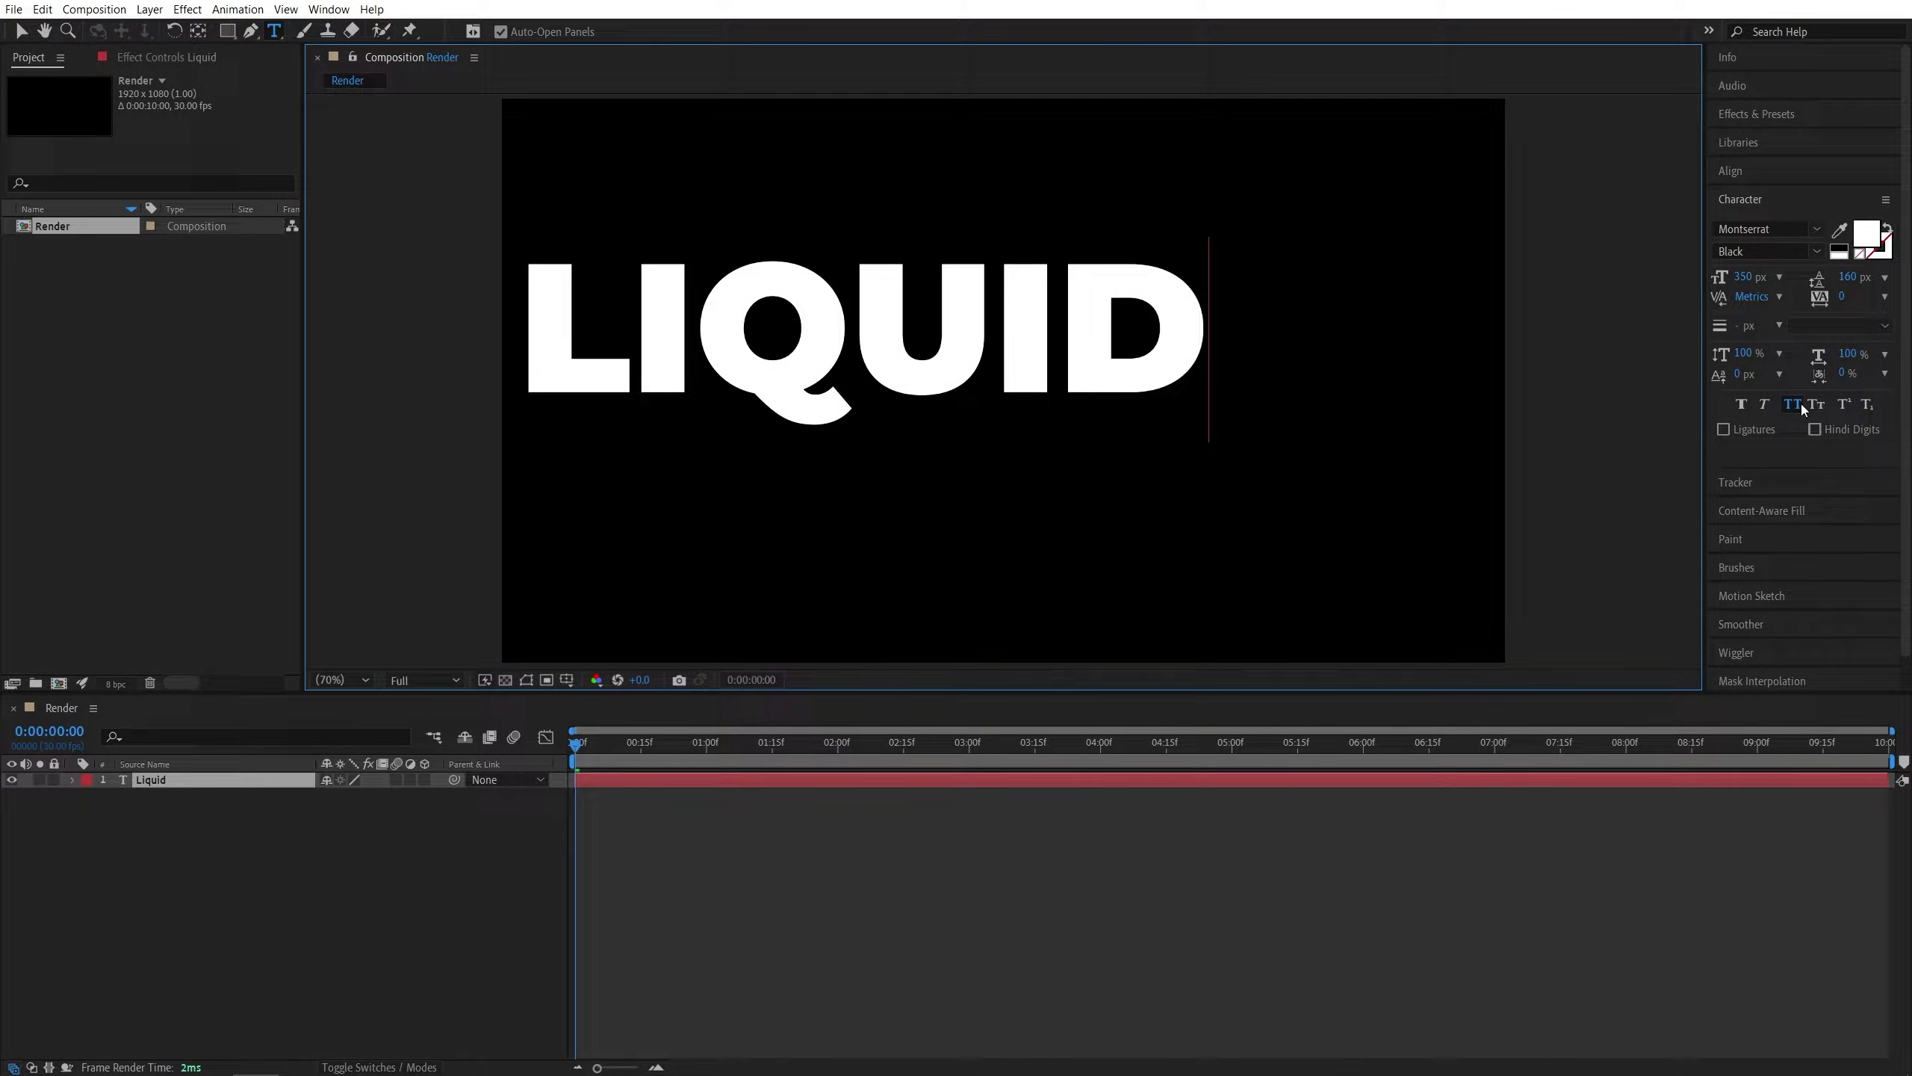
Centre the LIQUID text horizontally and vertically with the Align panel
click(1733, 171)
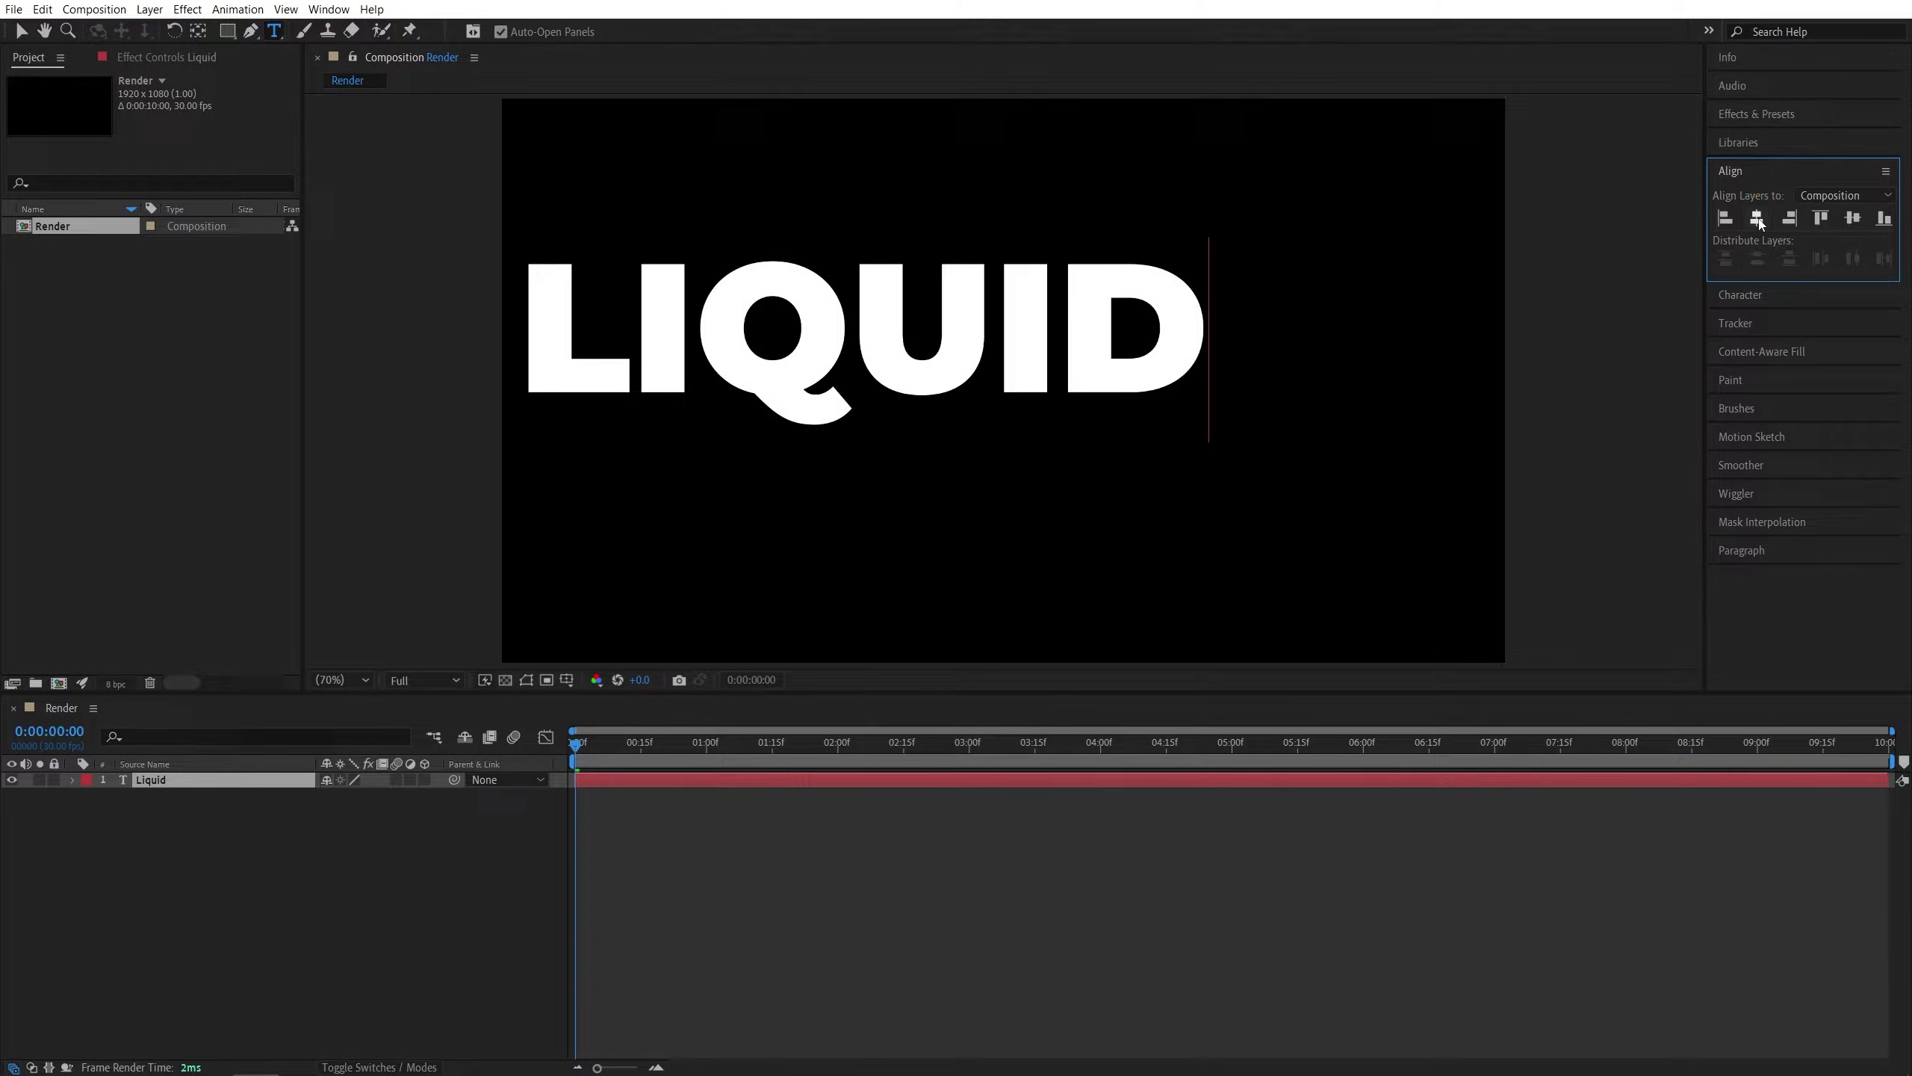
click(1757, 217)
click(1852, 219)
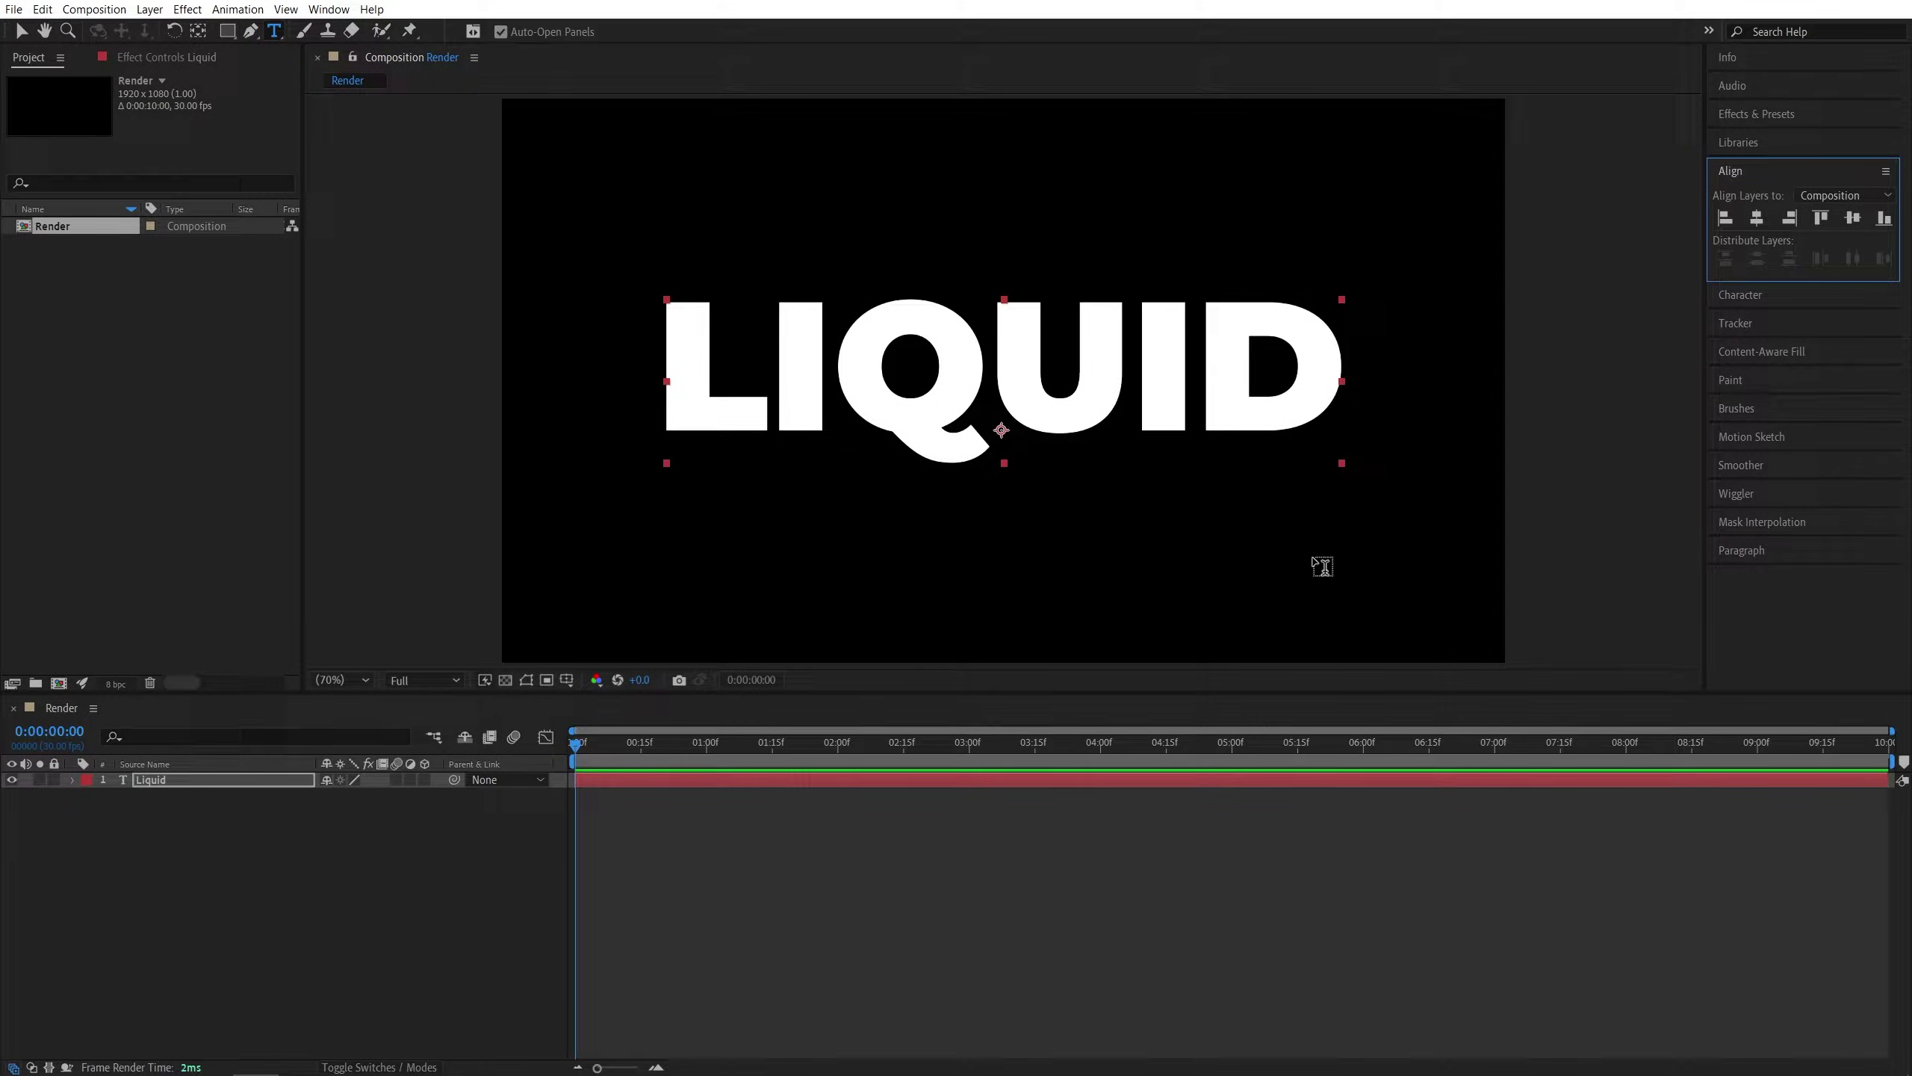
Apply the CC Smear effect from Effects & Presets to the LIQUID text layer
click(1775, 110)
click(1793, 139)
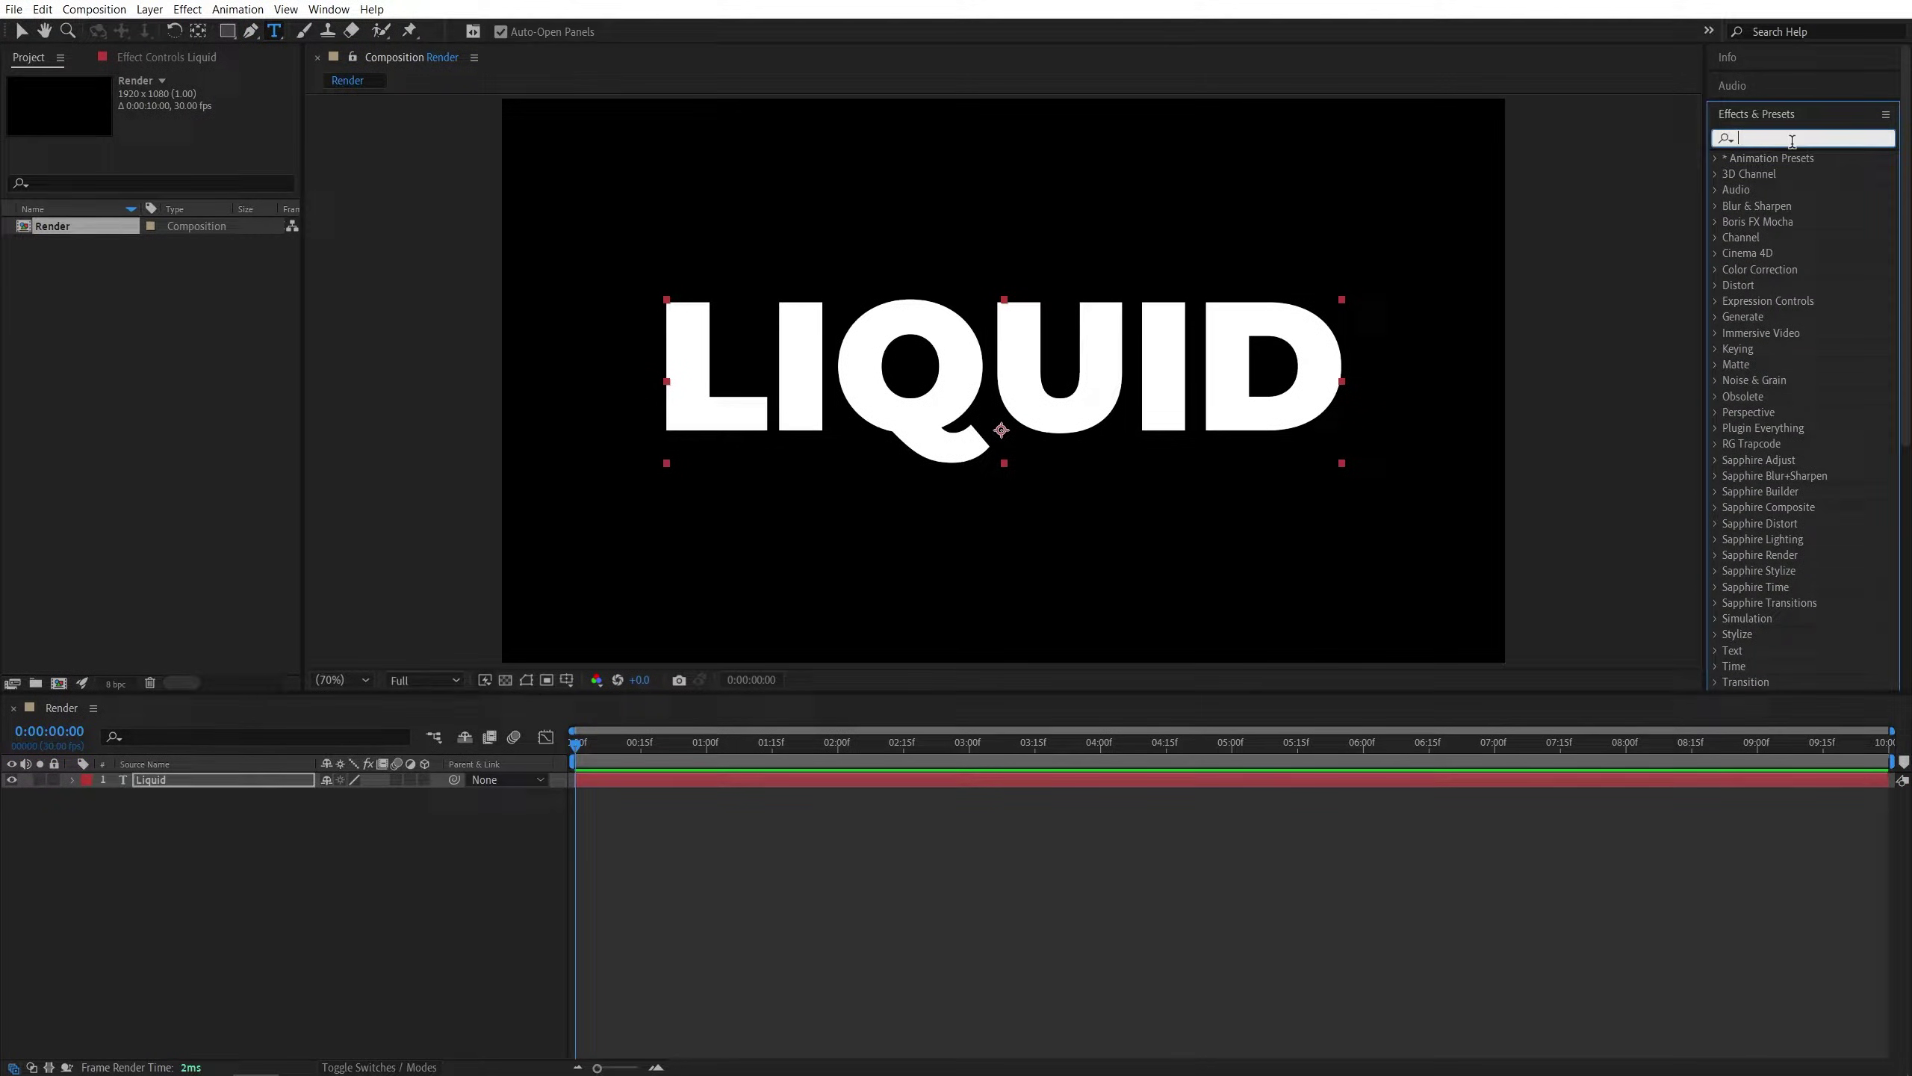
text(cc smear)
mouse_move(1778, 174)
mouse_down()
mouse_move(993, 362)
mouse_move(947, 435)
mouse_move(978, 399)
mouse_move(1040, 390)
mouse_up()
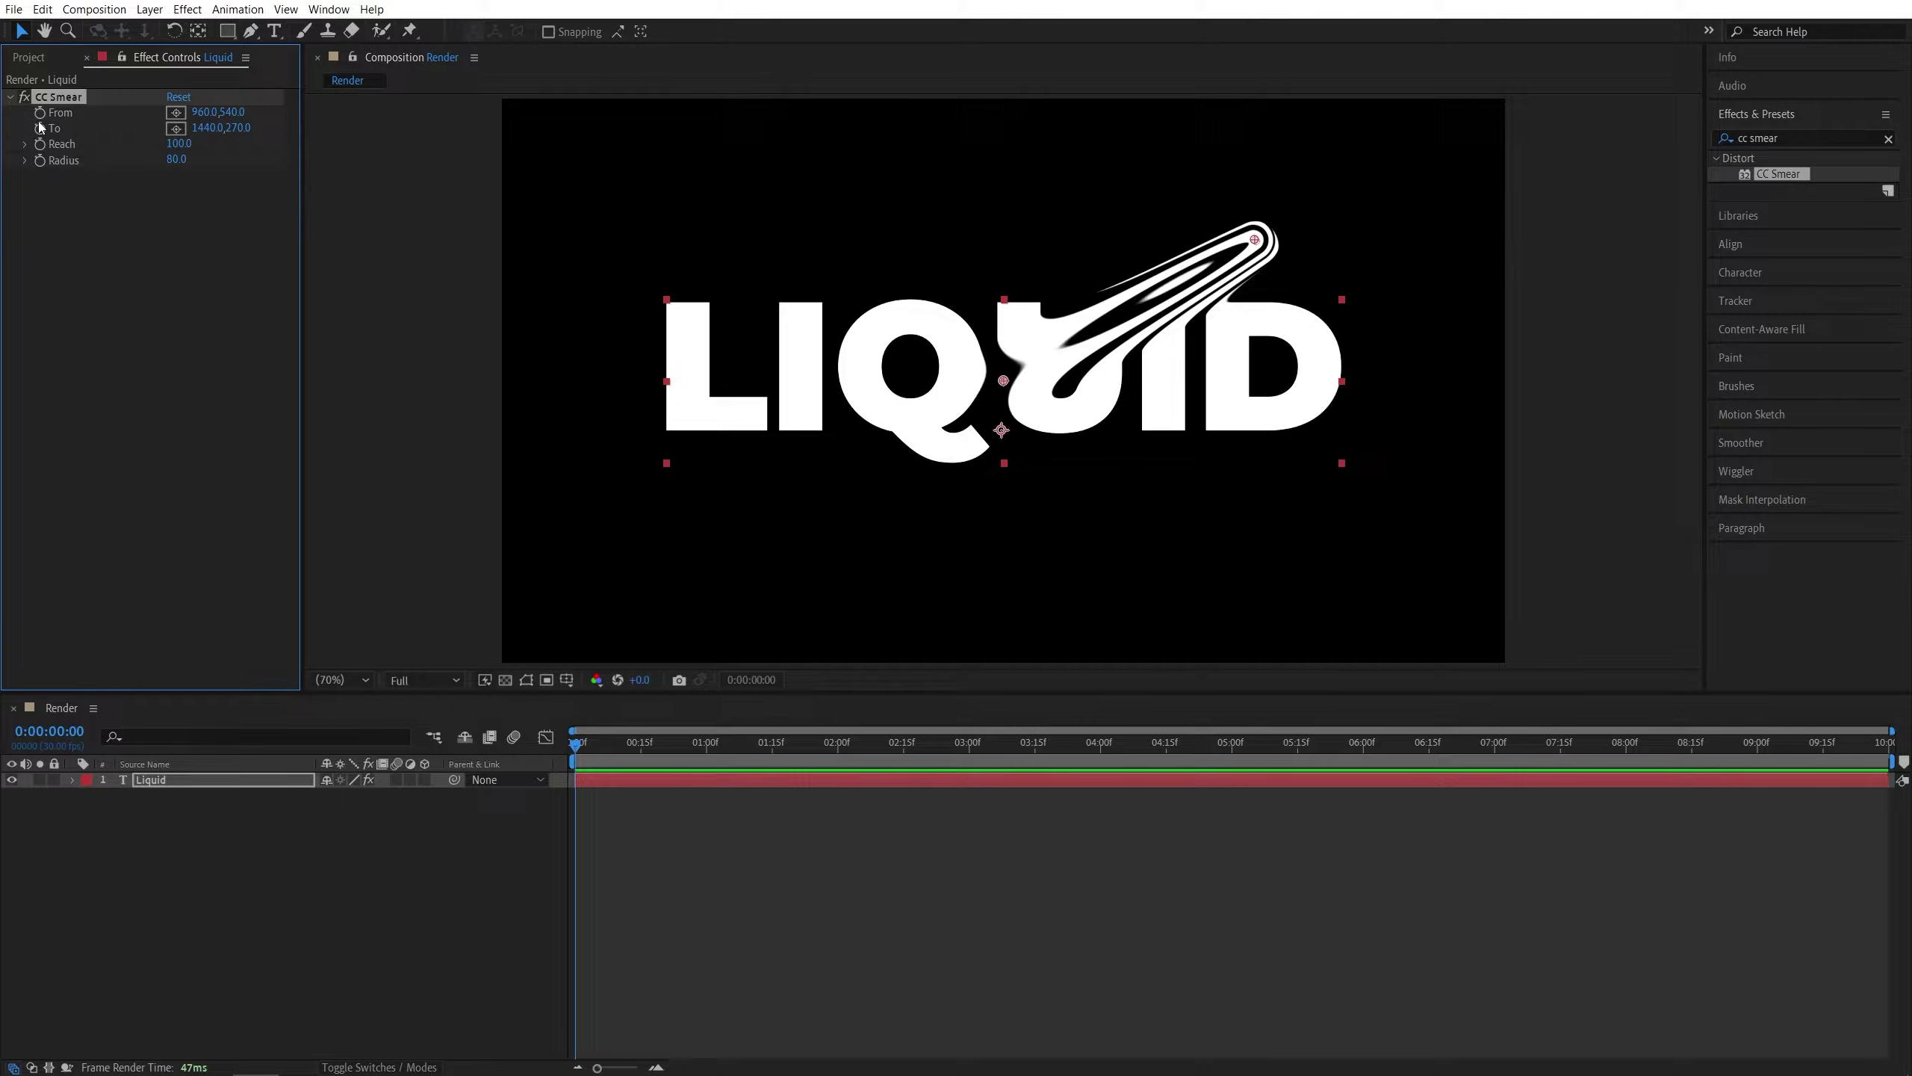
Set CC Smear's From point at the I's base and its To point below the text
click(177, 113)
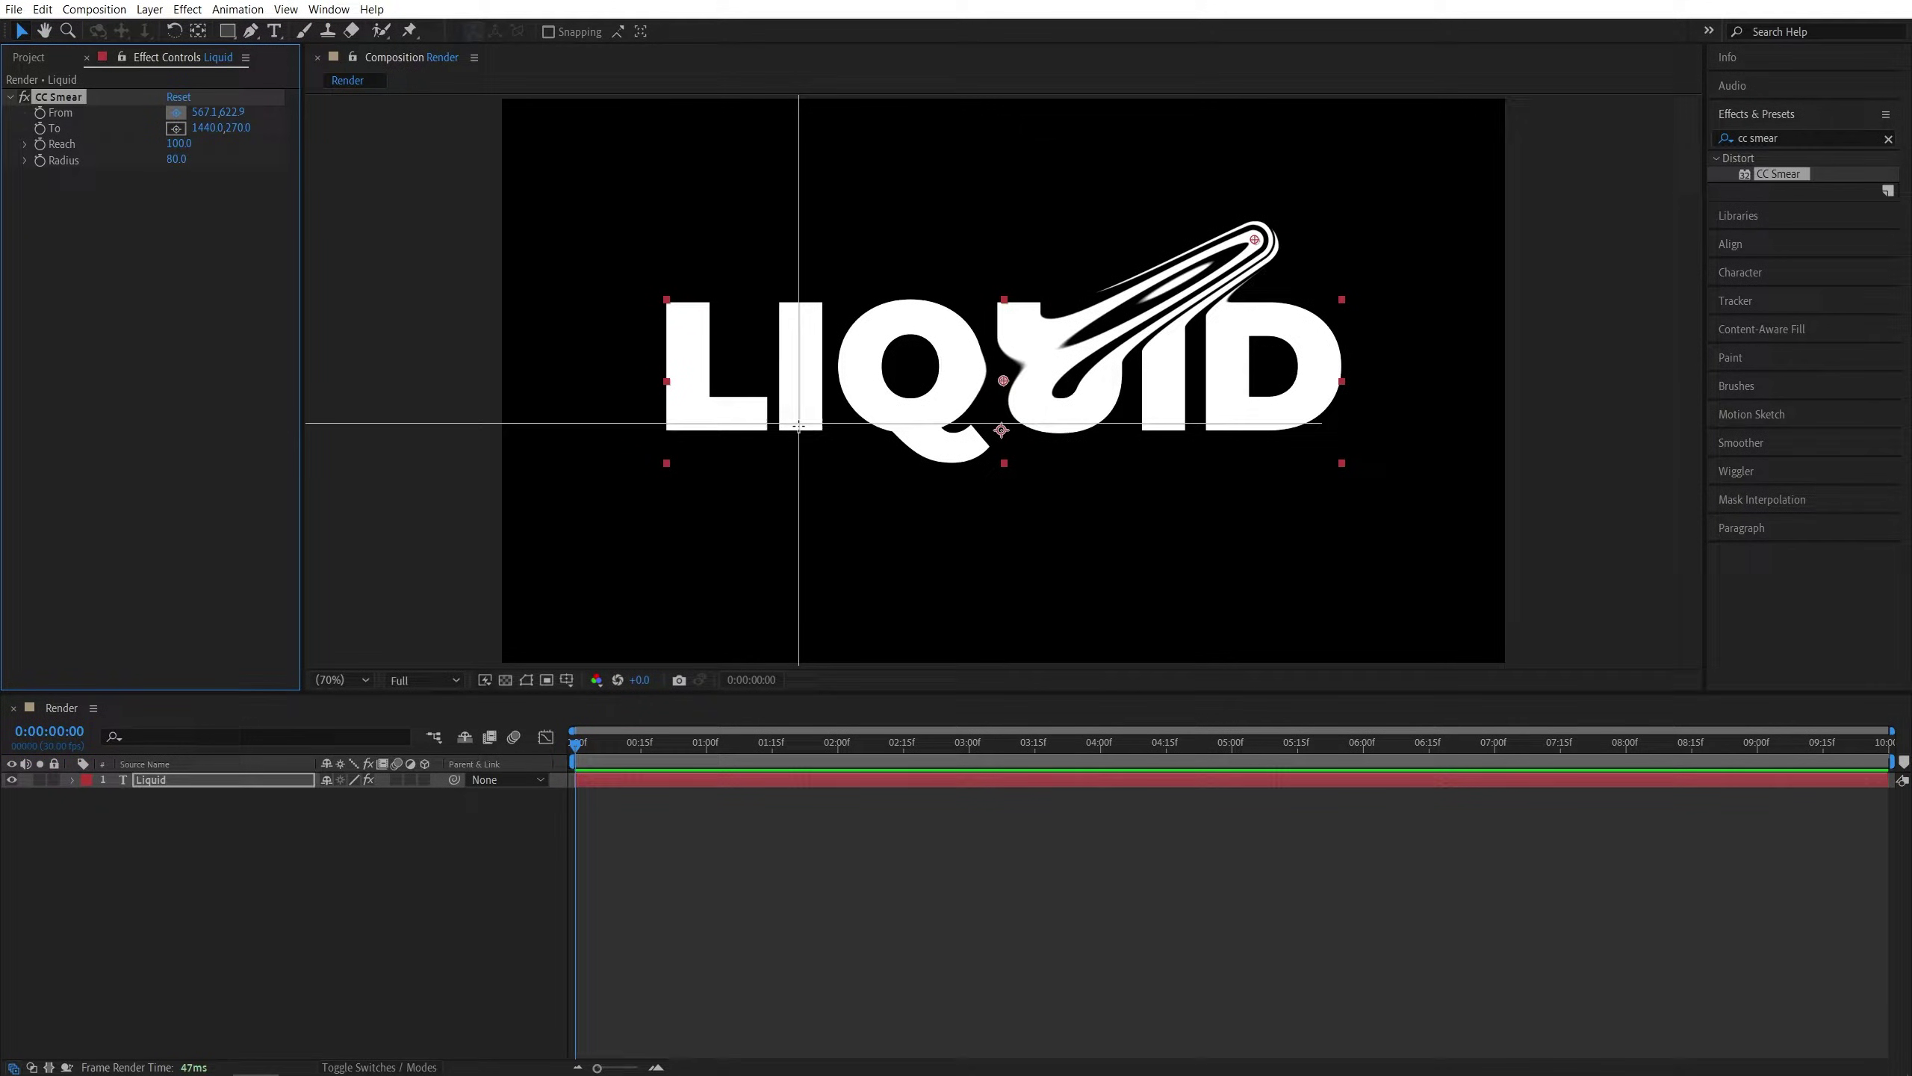
click(799, 414)
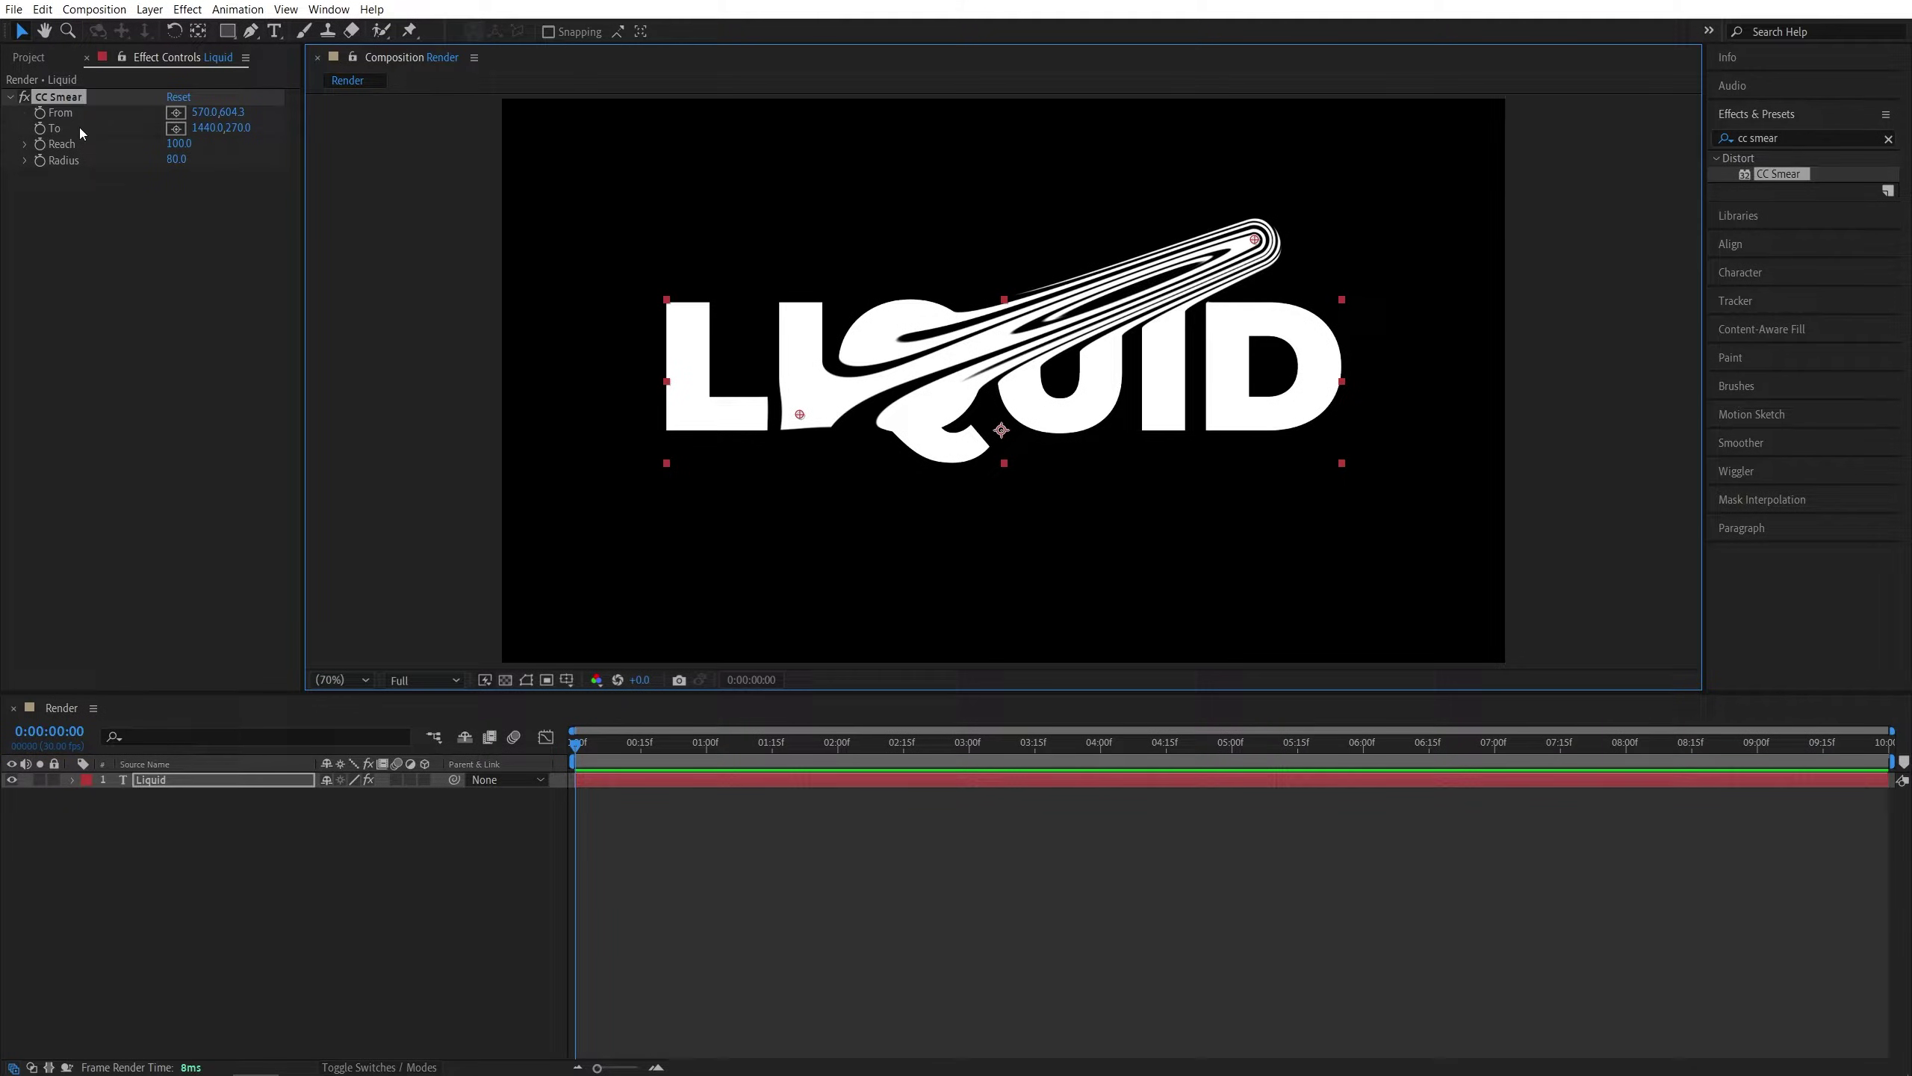
click(177, 127)
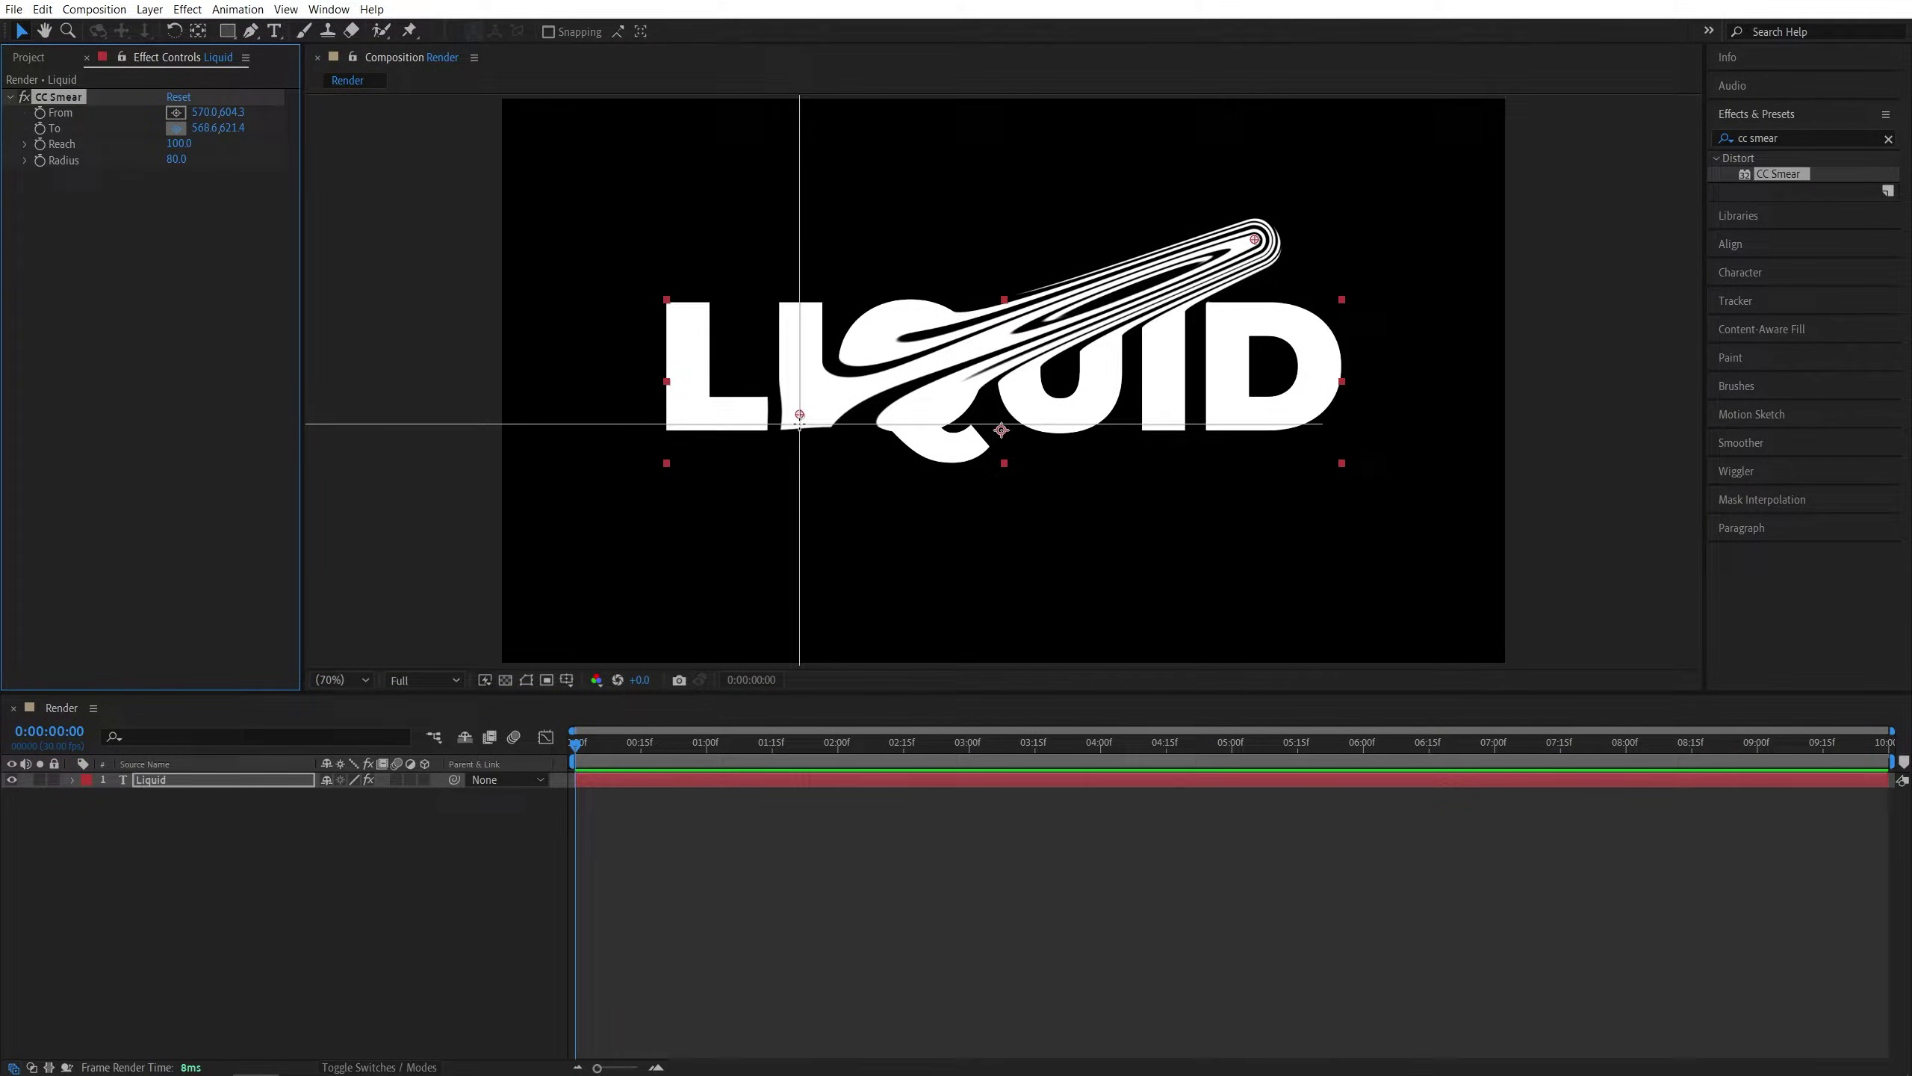
click(798, 645)
key(comma)
key(comma)
key(comma)
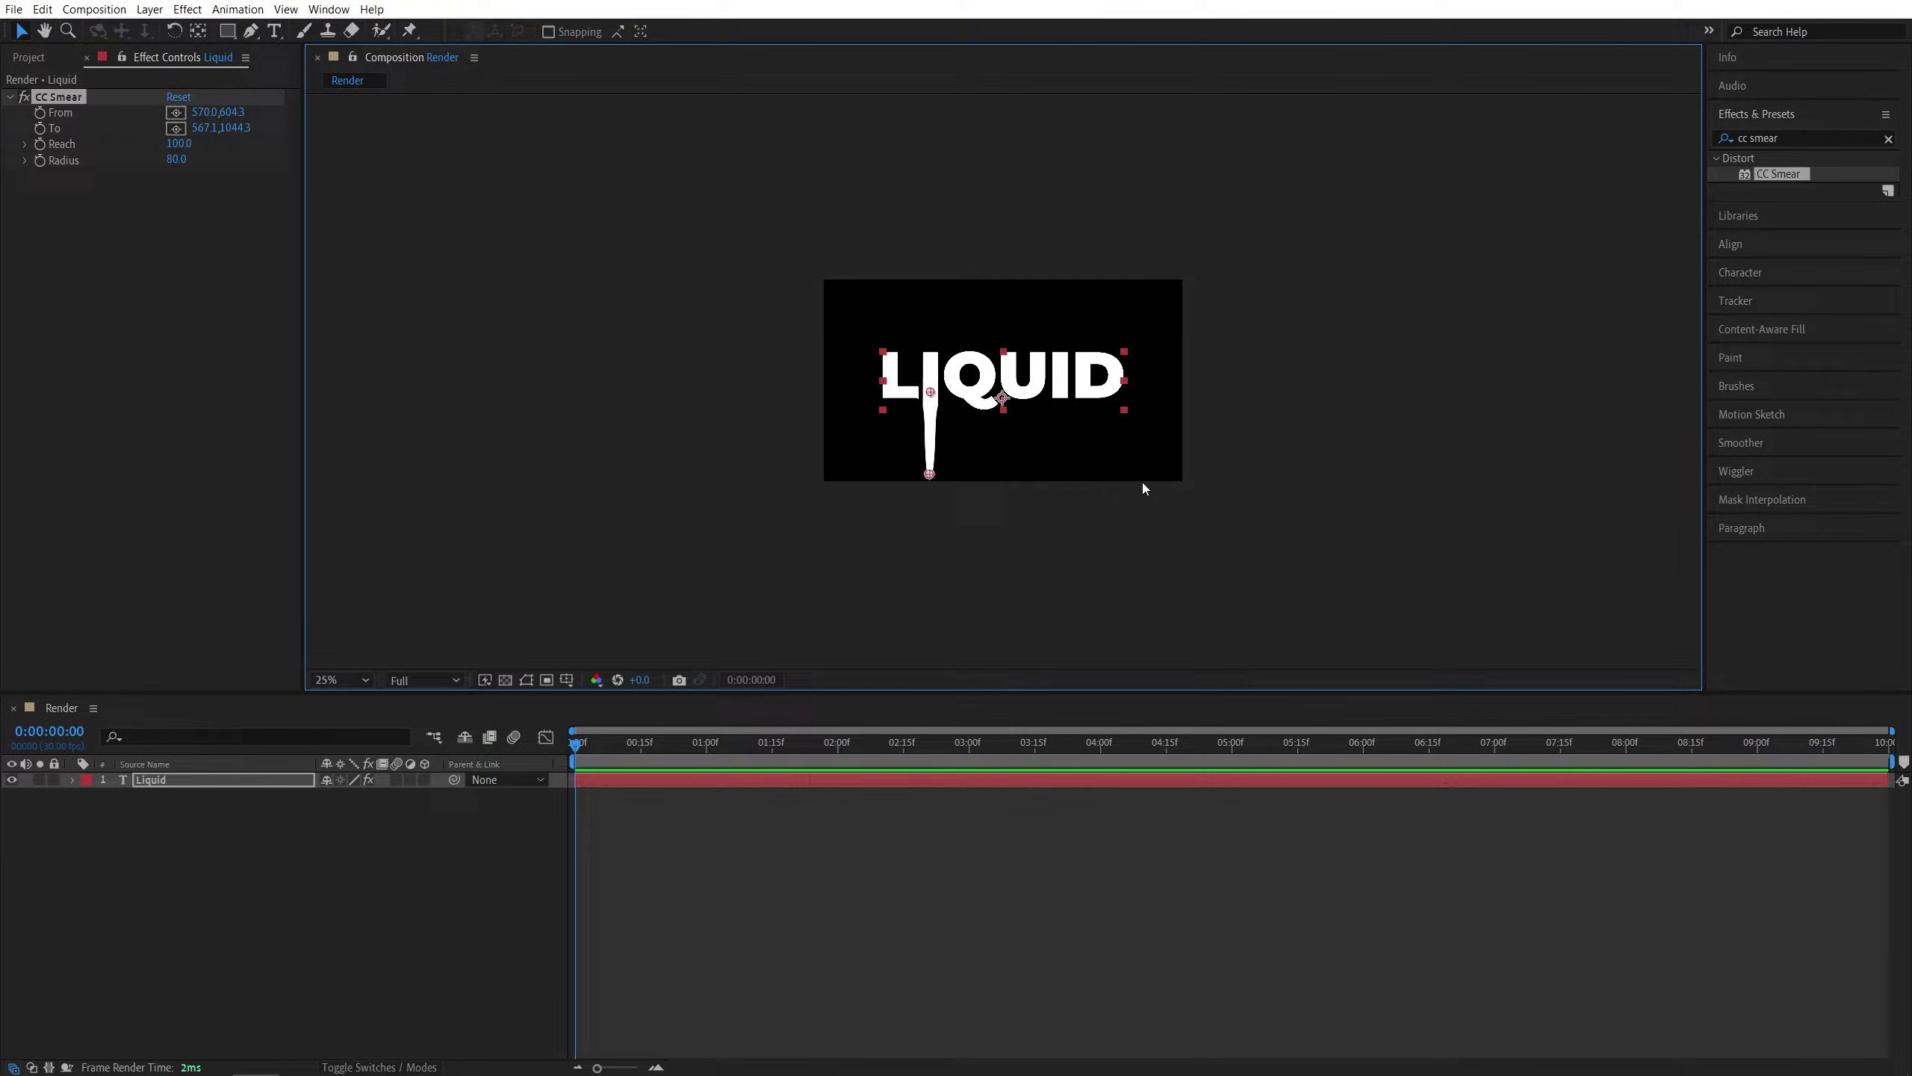
key(period)
key(period)
drag(858, 570, 857, 592)
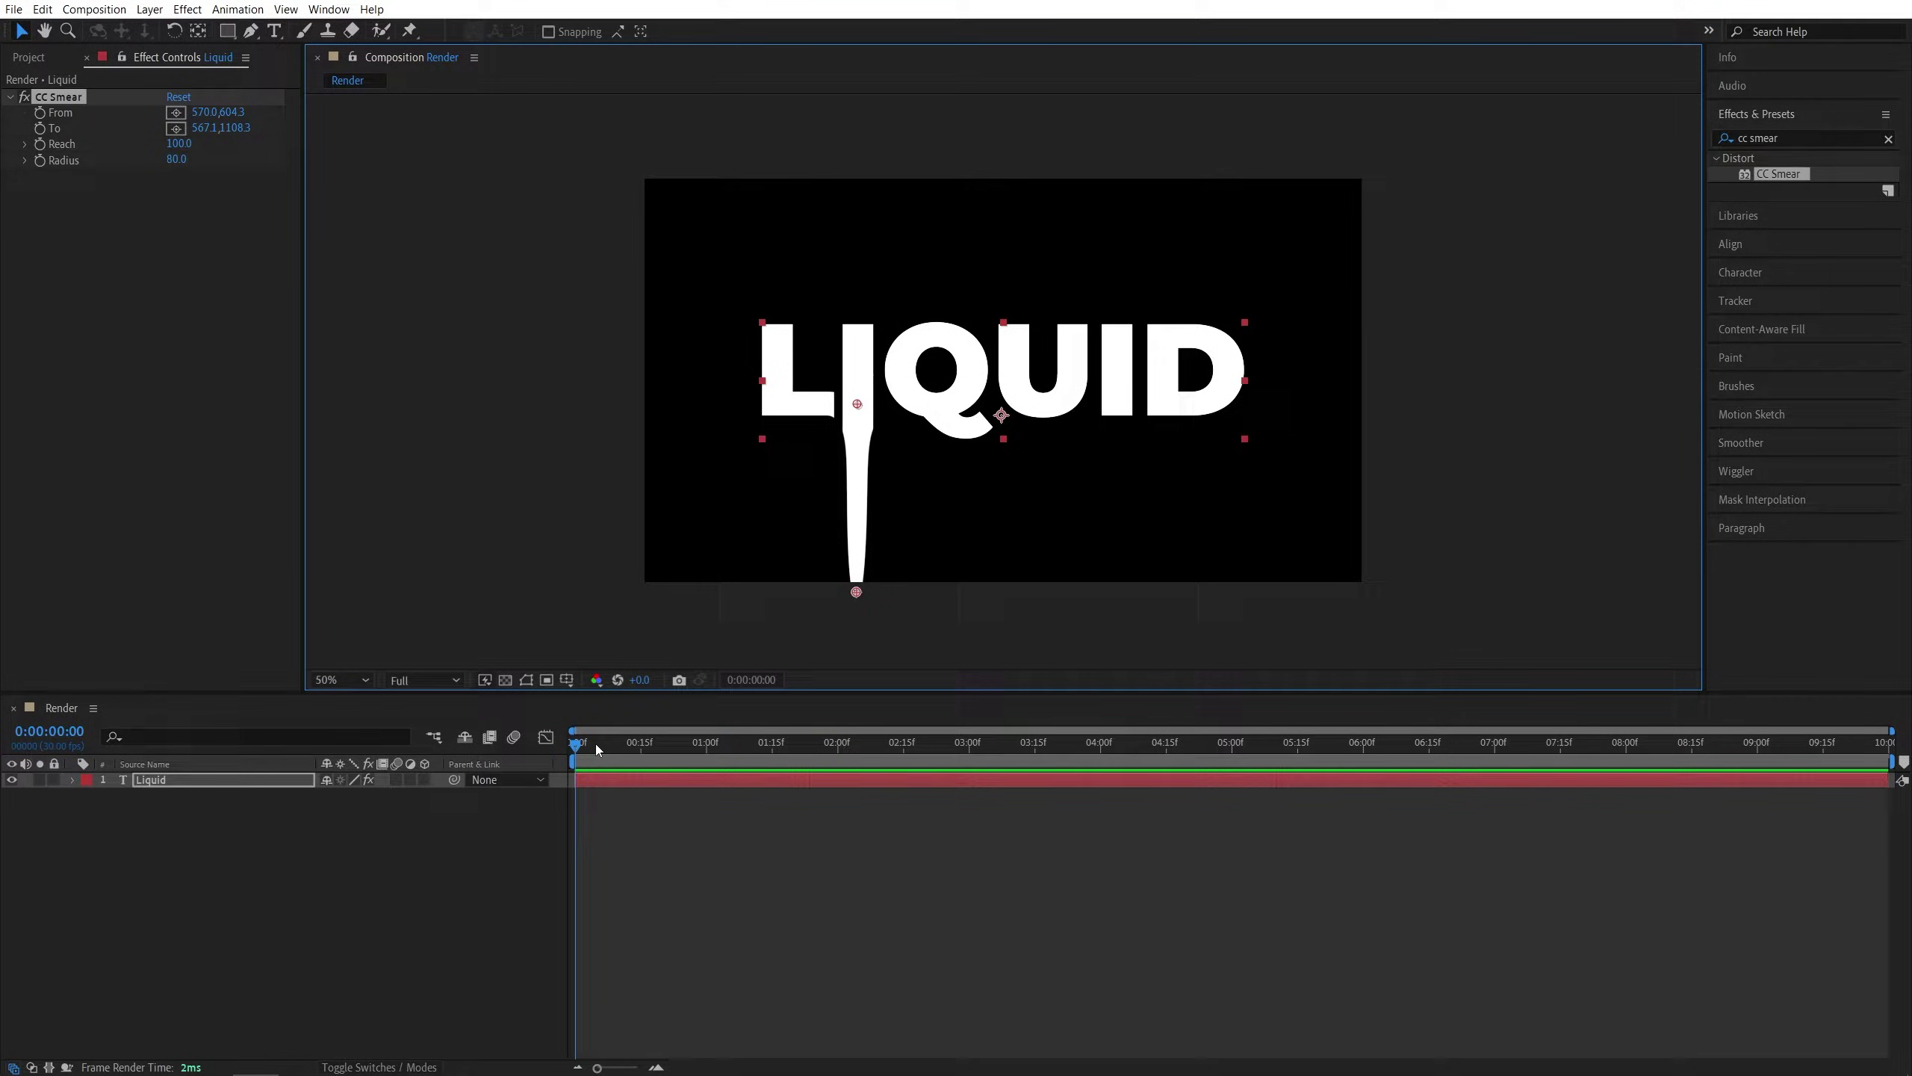
Keyframe CC Smear's Reach at 0 at the start of the timeline
click(566, 747)
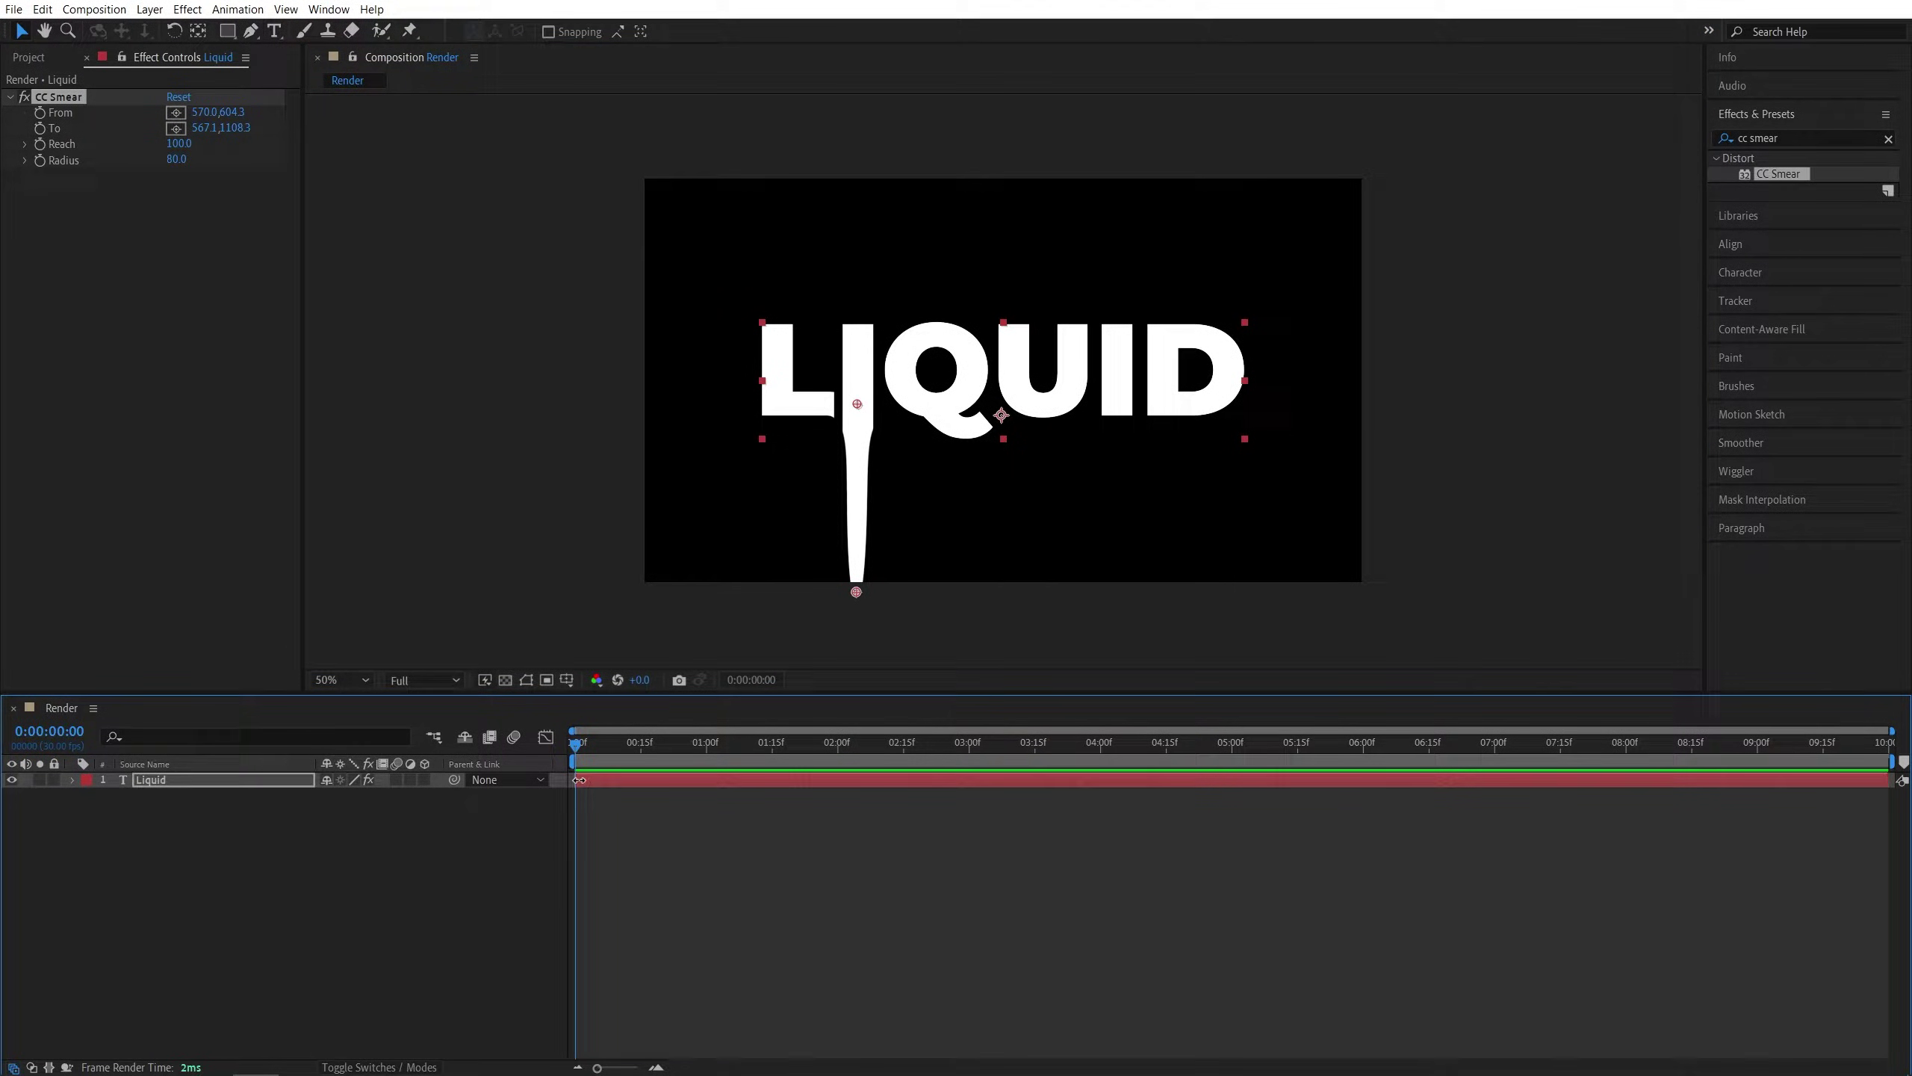
click(40, 145)
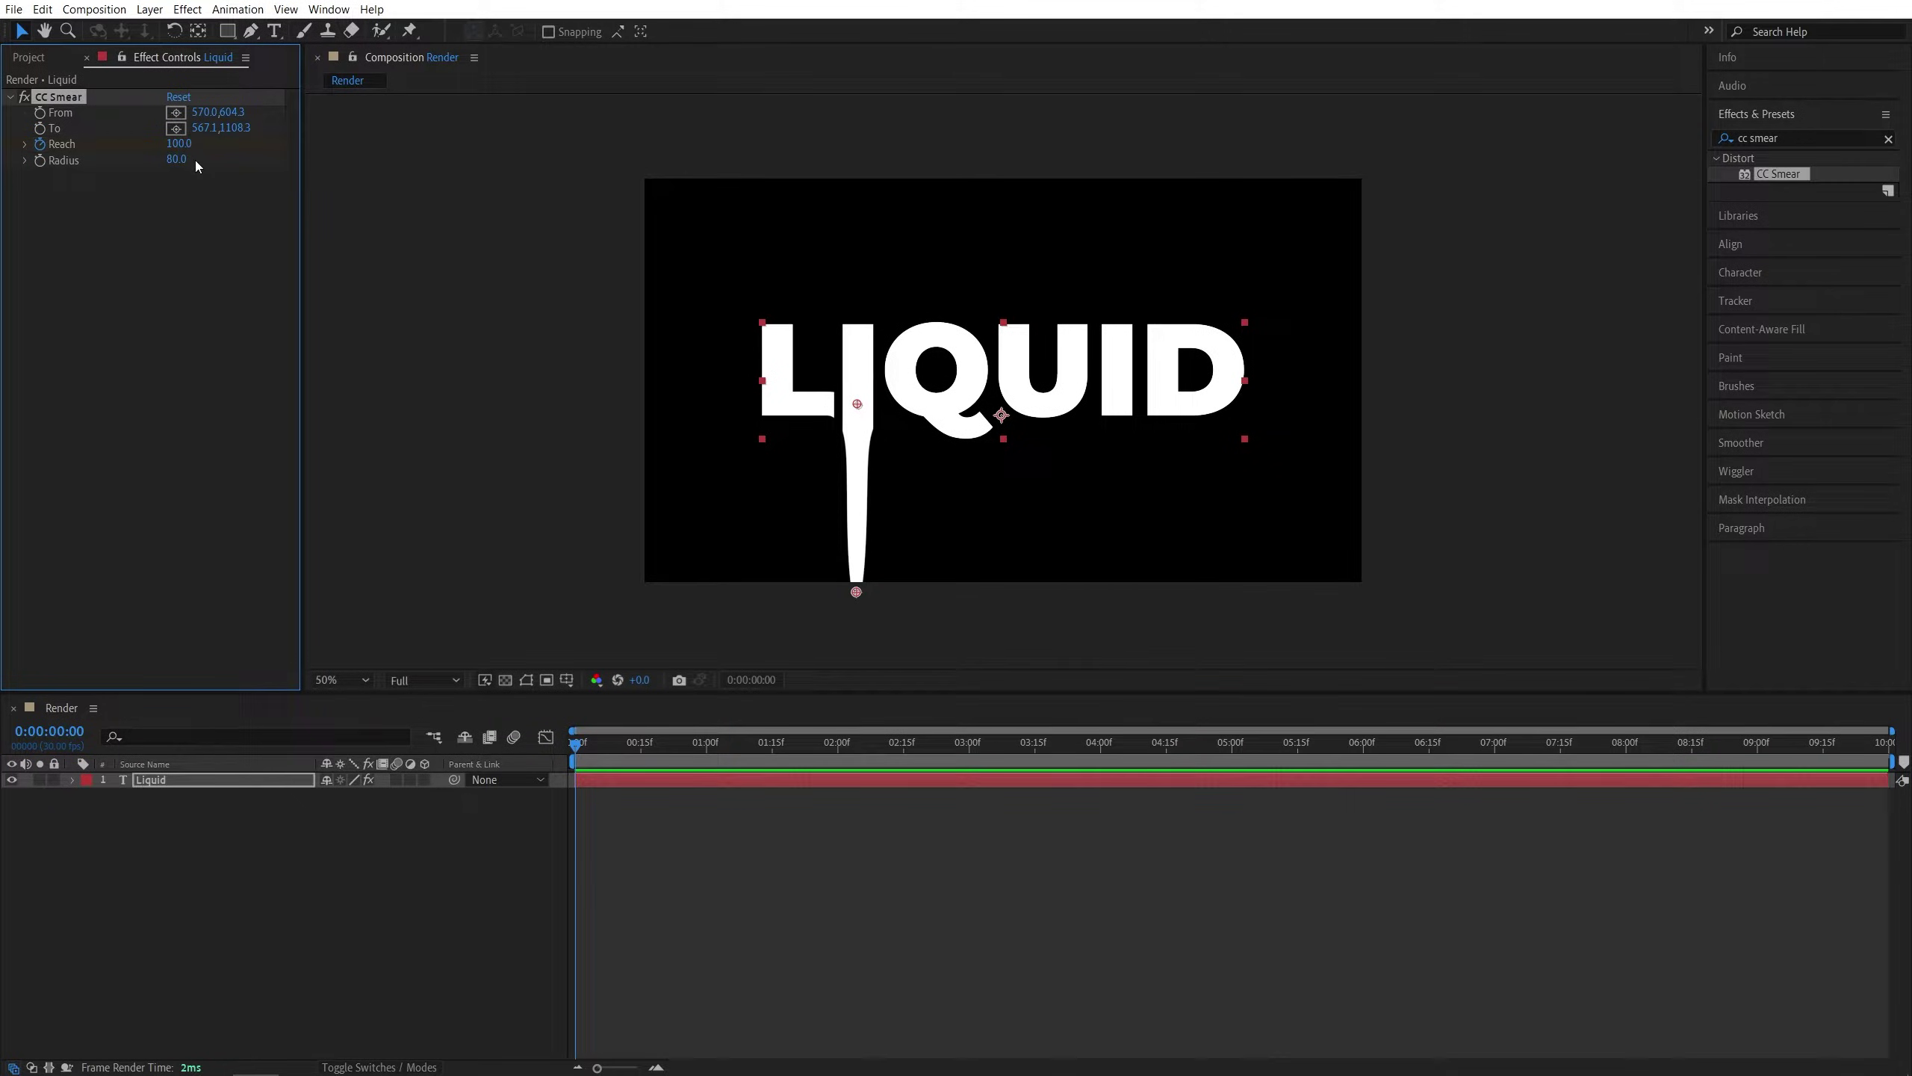
click(186, 143)
text(0)
key(Return)
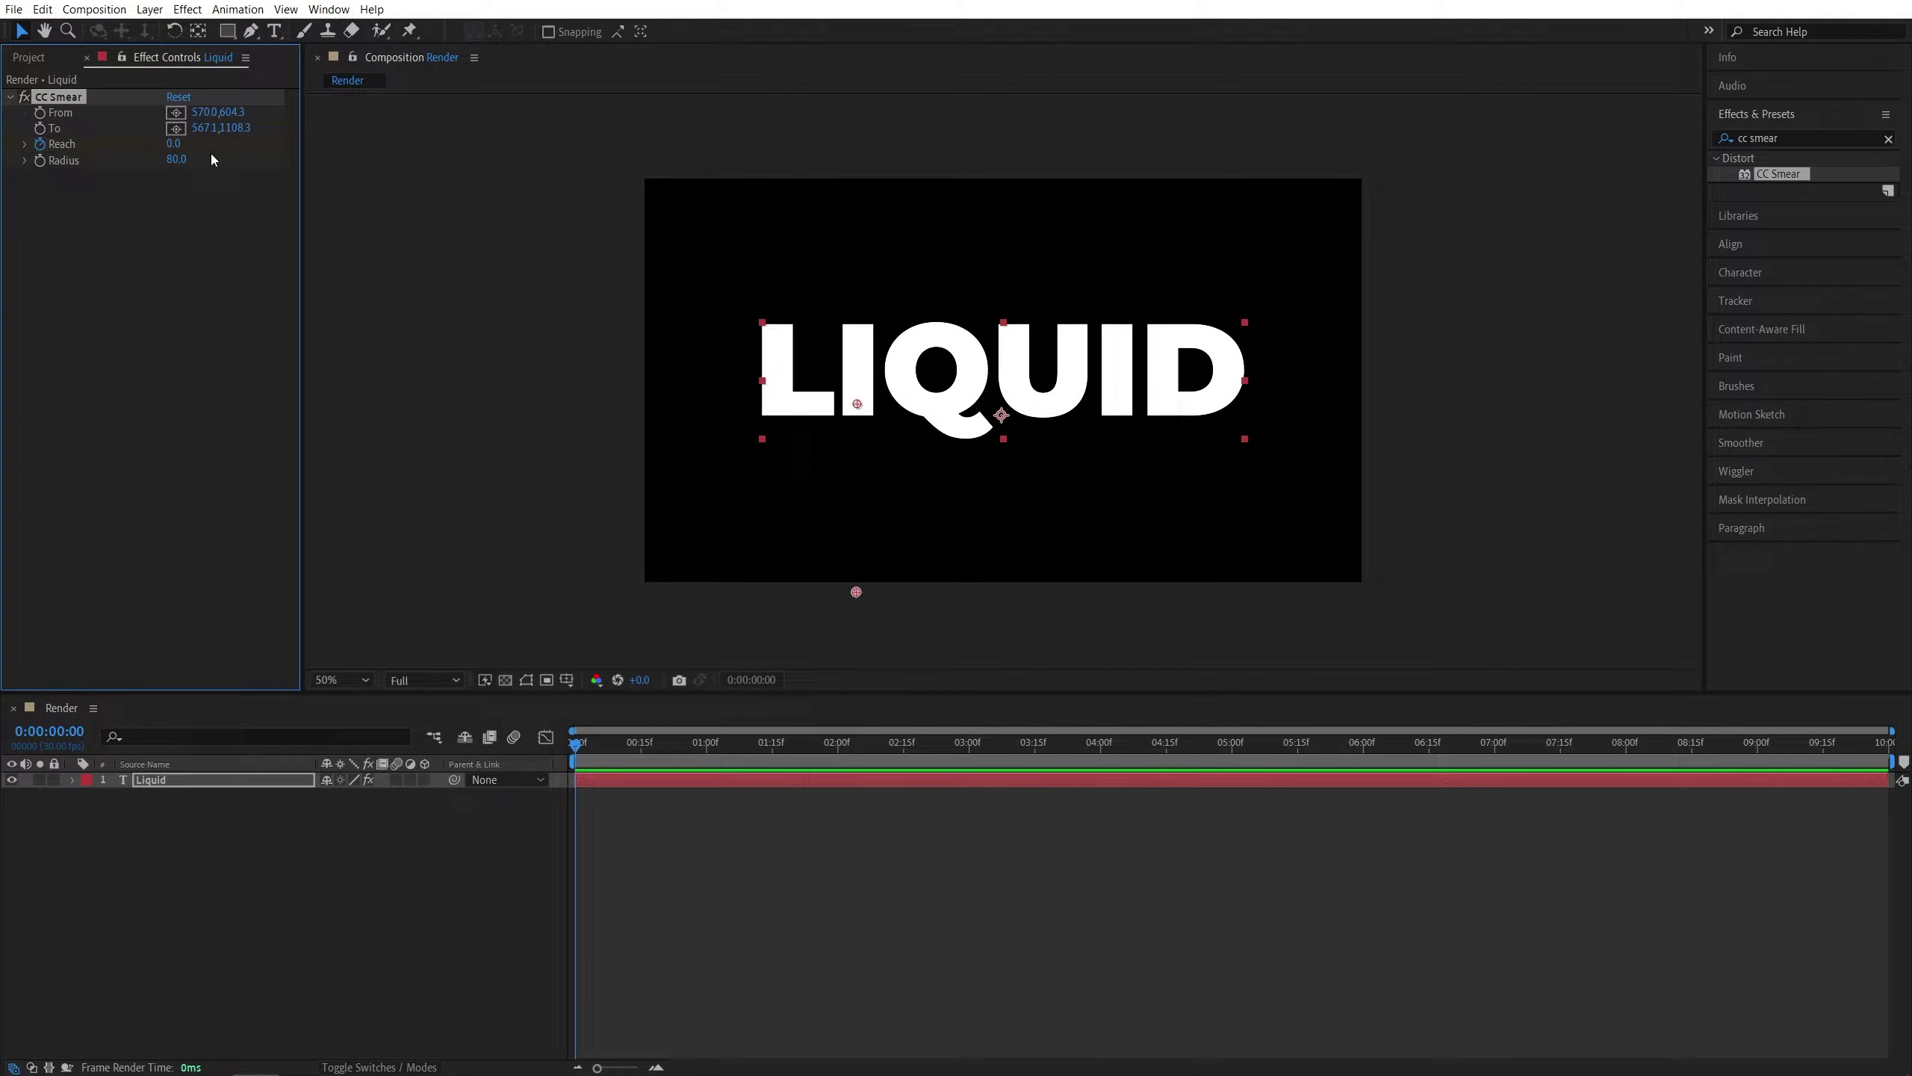
Set a Reach keyframe of 600 at the two-second mark
drag(581, 745, 844, 755)
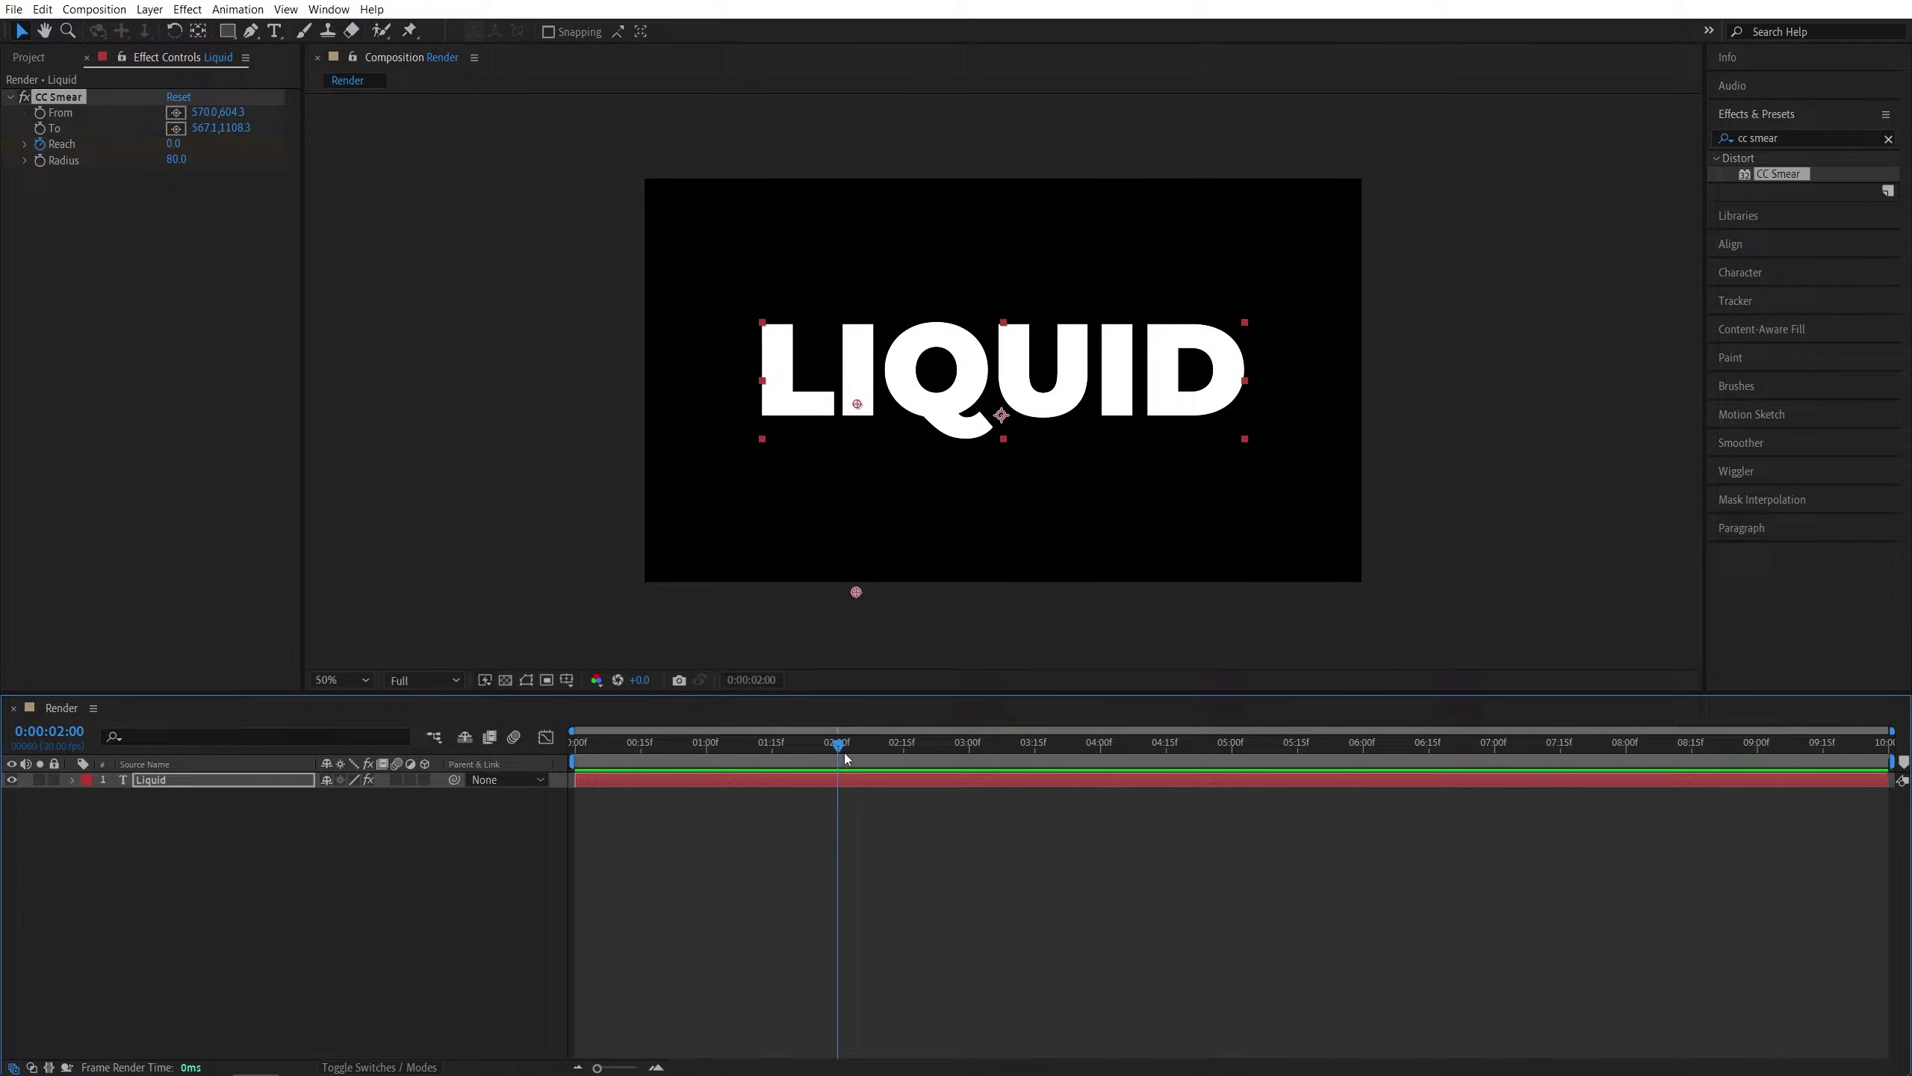
mouse_move(174, 143)
mouse_down()
mouse_move(365, 166)
mouse_move(682, 159)
mouse_up()
click(180, 144)
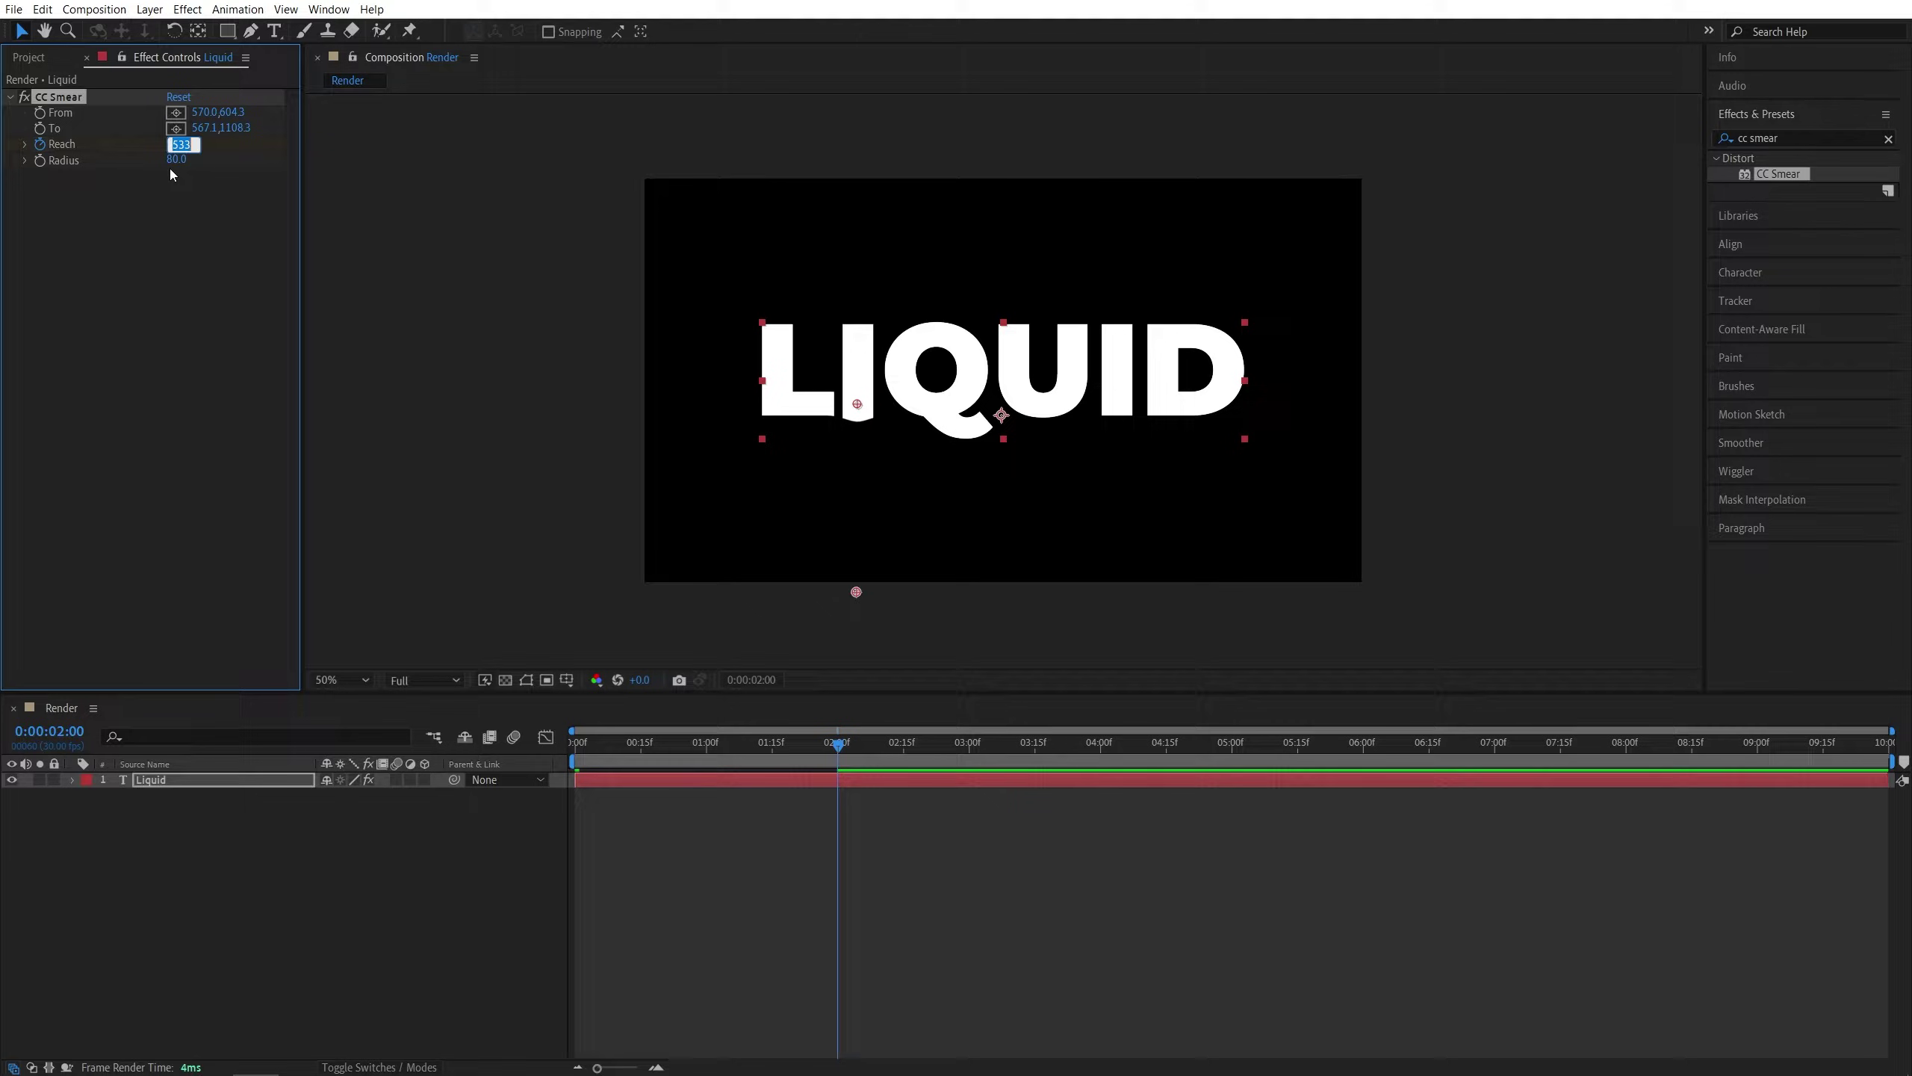
text(600)
key(Return)
scroll(774, 421, up, 4)
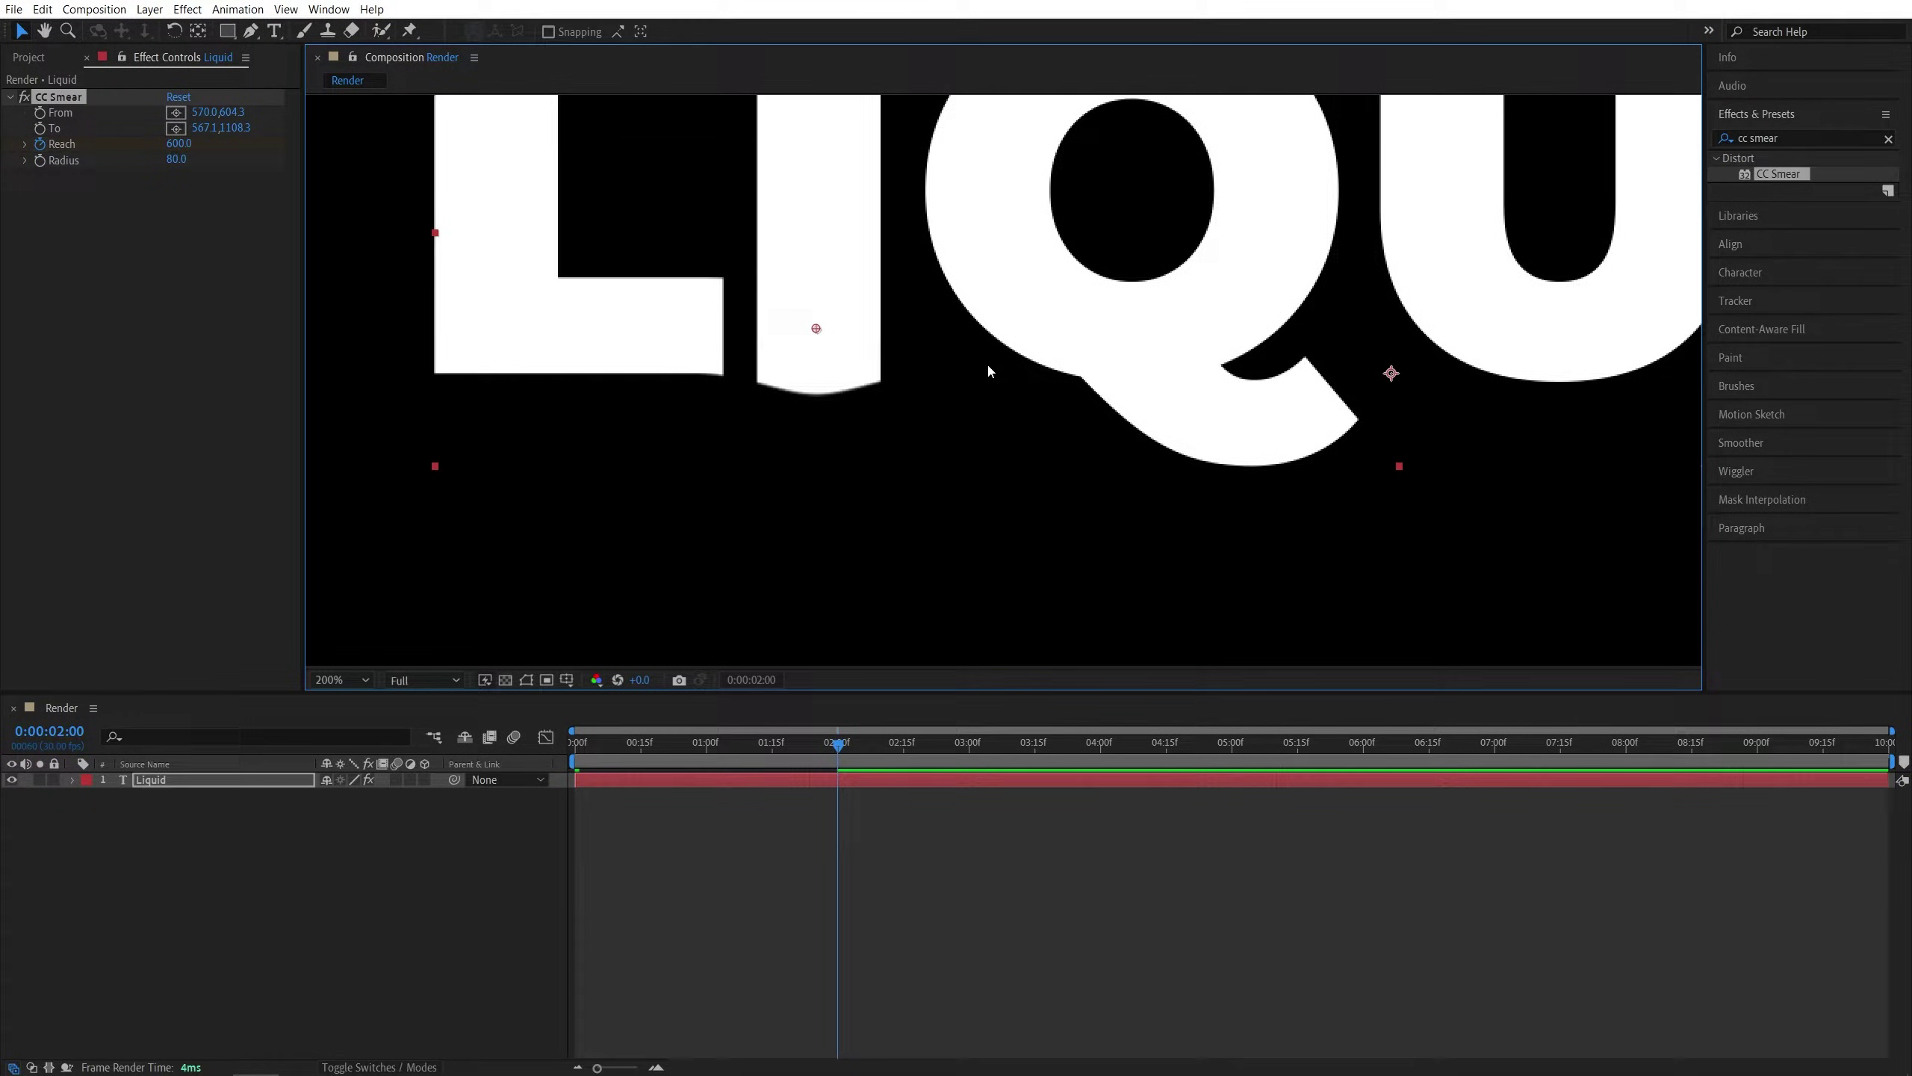
Apply Easy Ease to both Reach keyframes of the Liquid layer
click(815, 784)
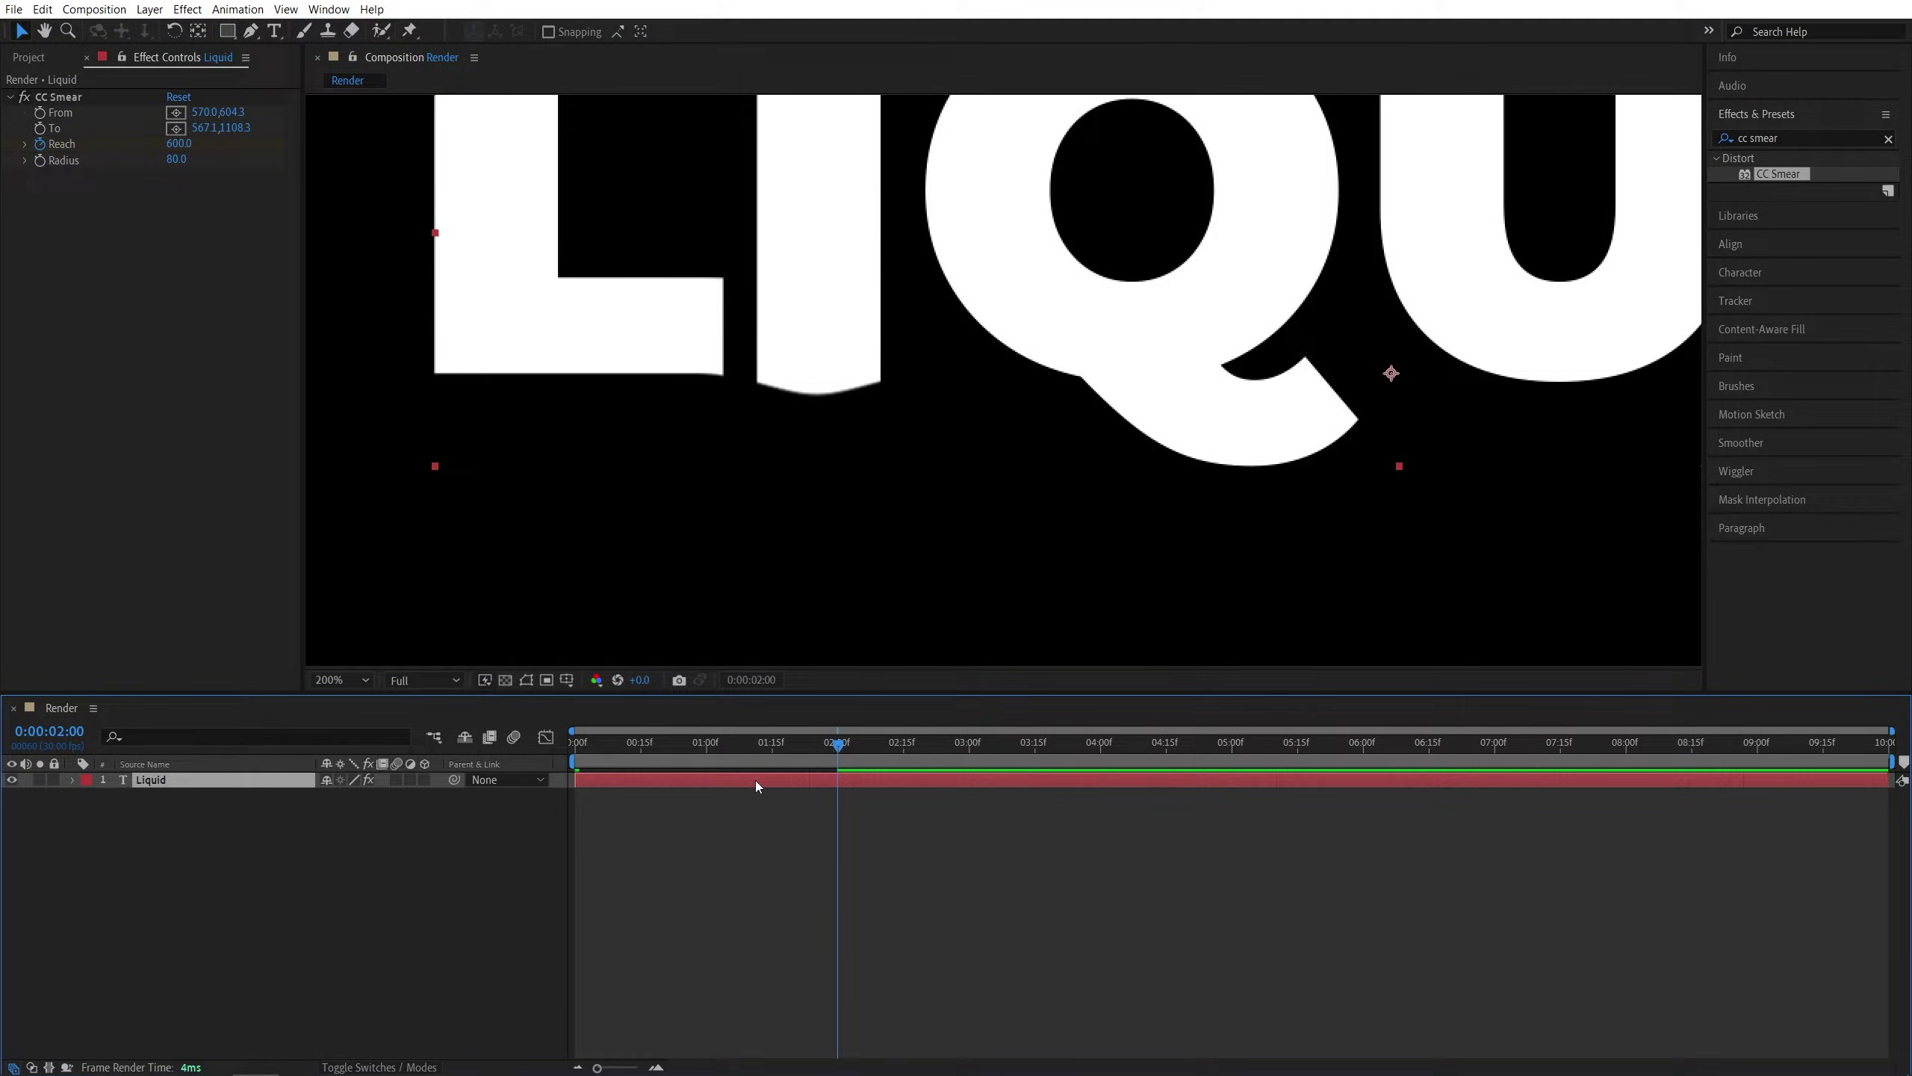
key(u)
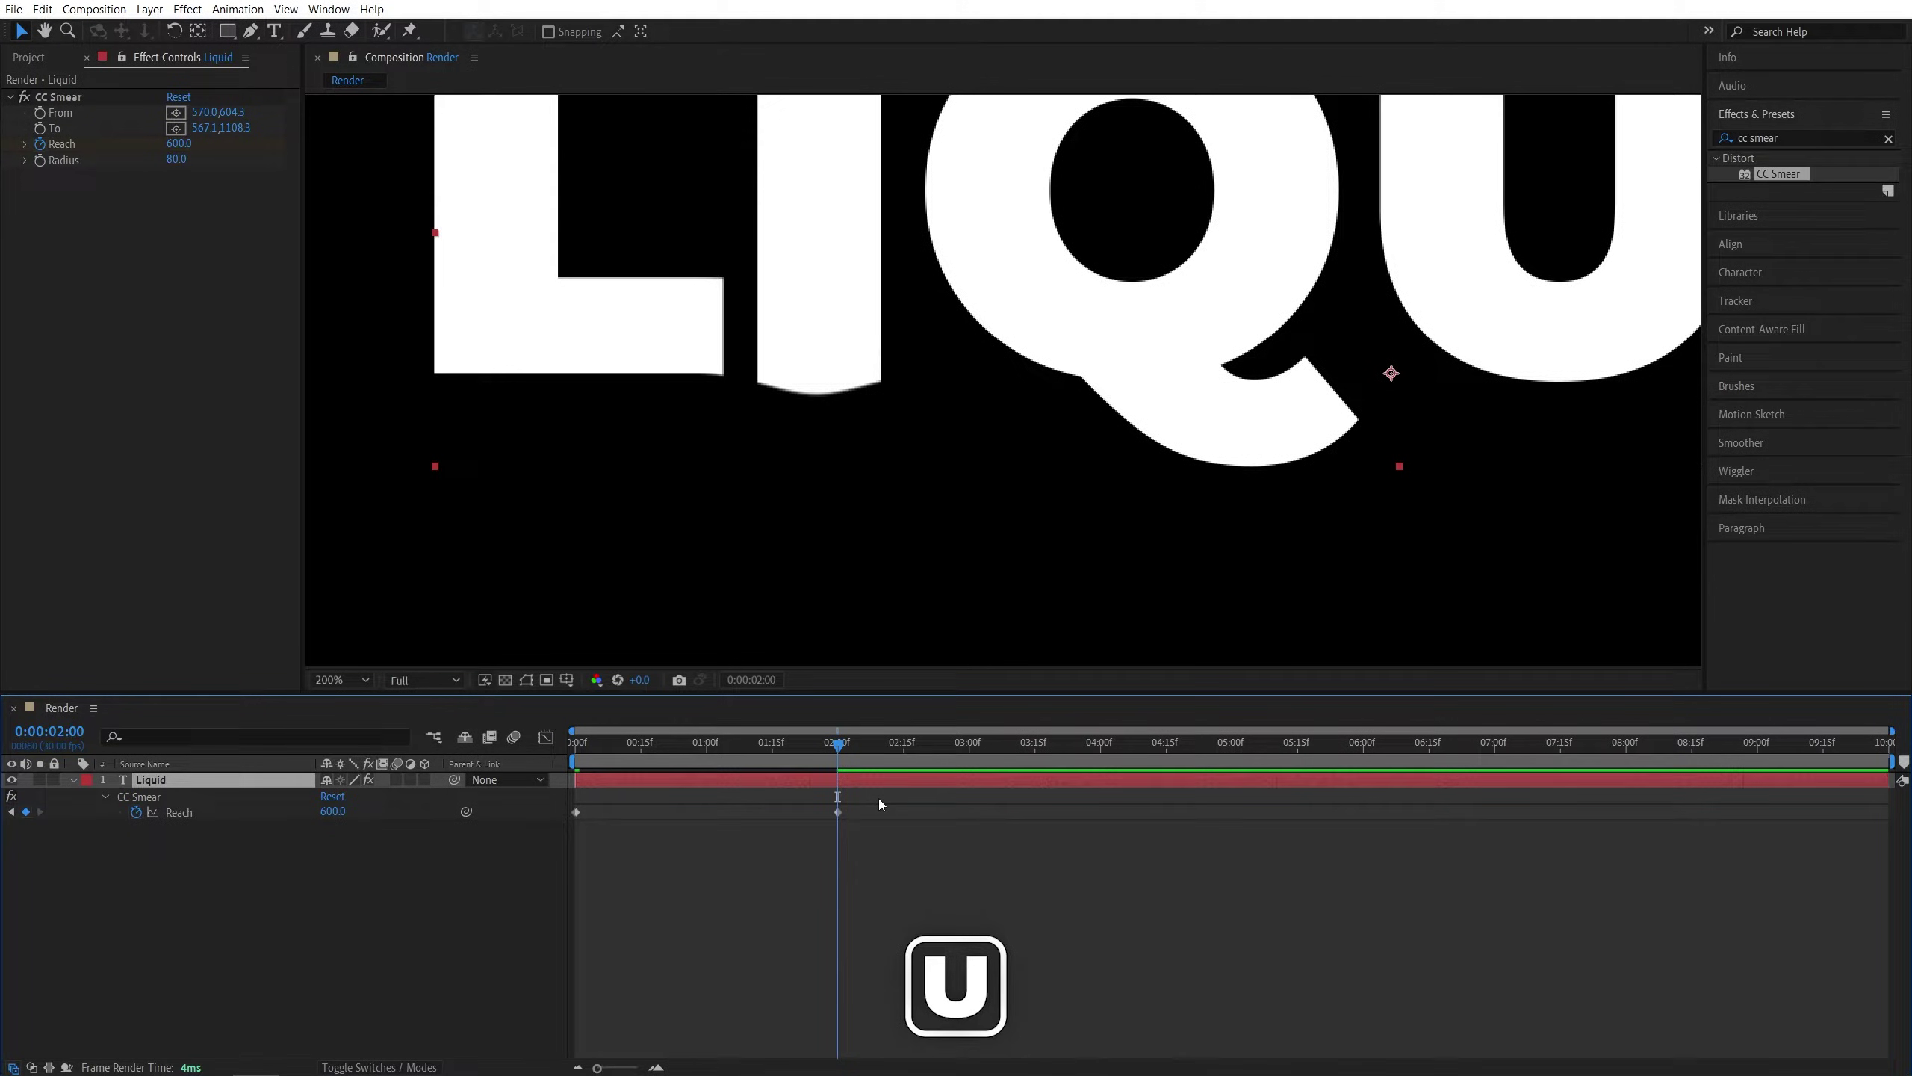
drag(879, 805, 566, 838)
right_click(577, 813)
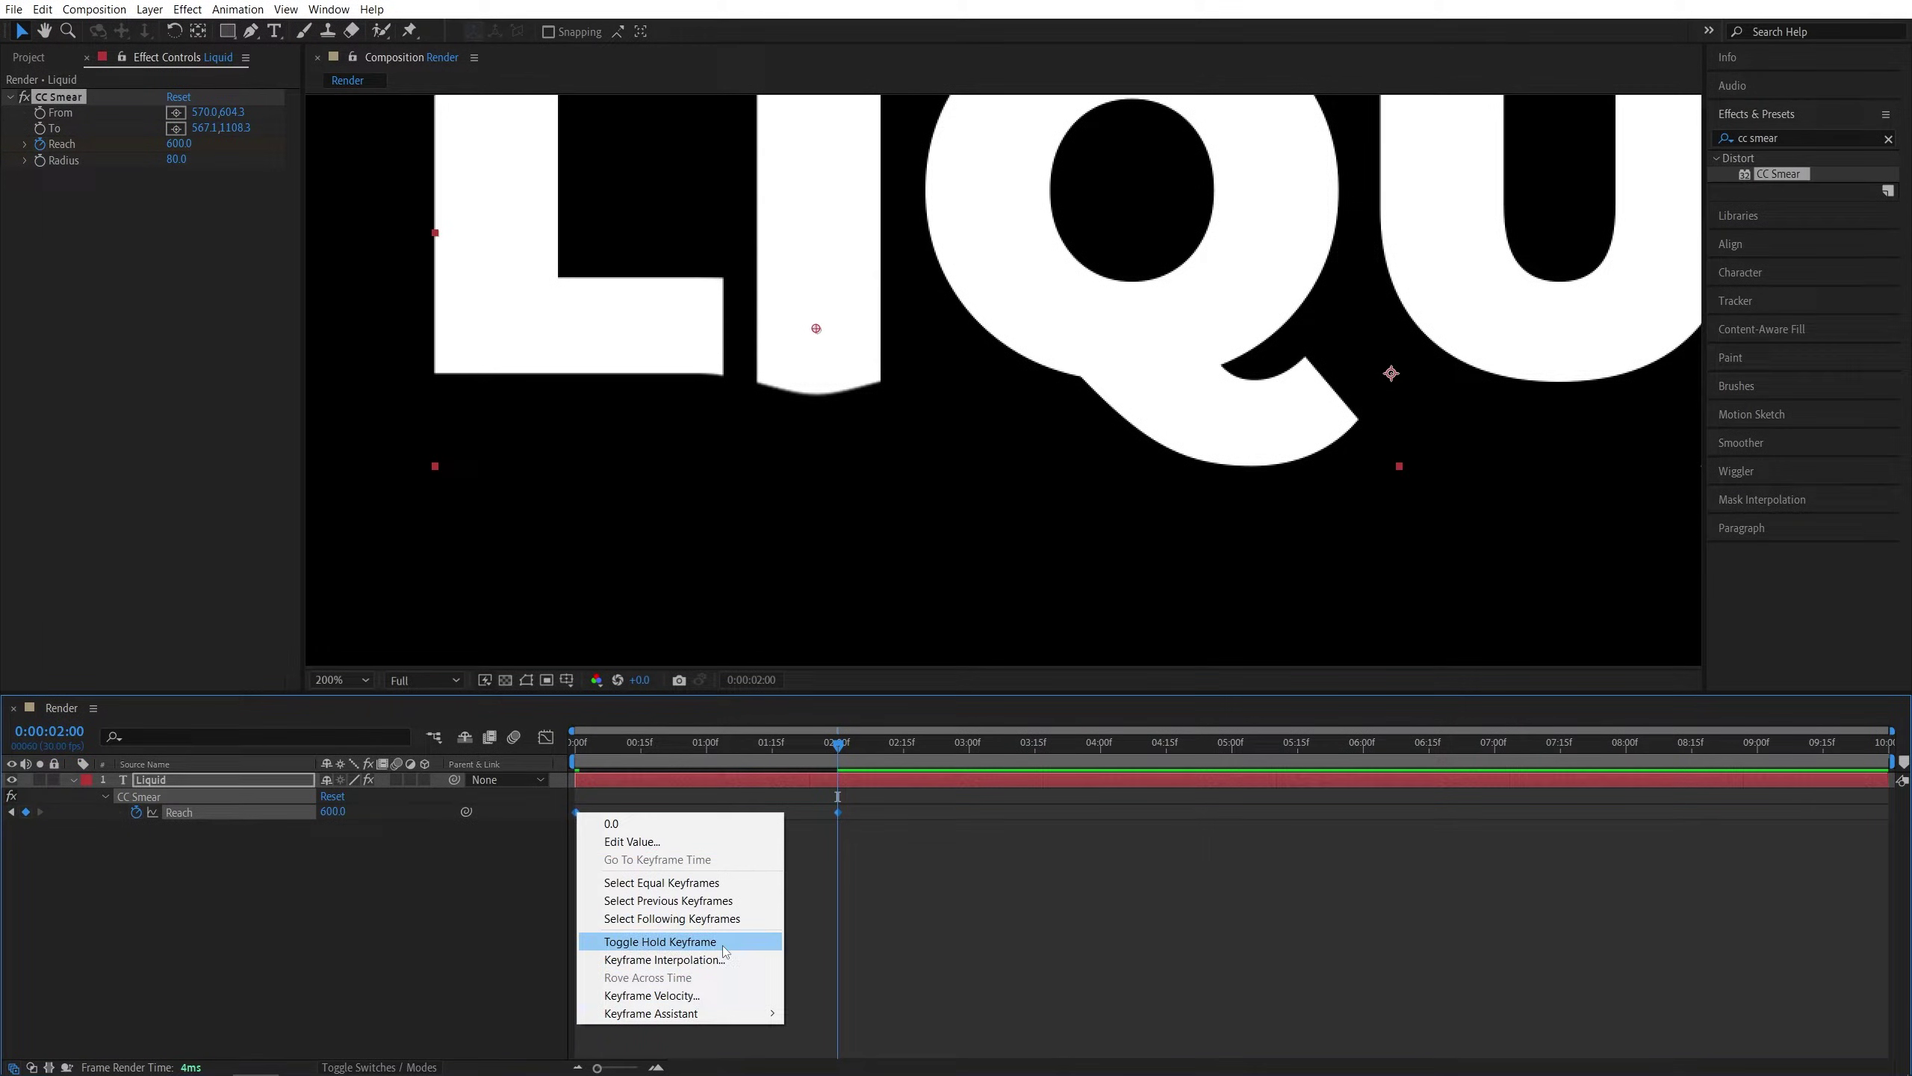
mouse_move(682, 1015)
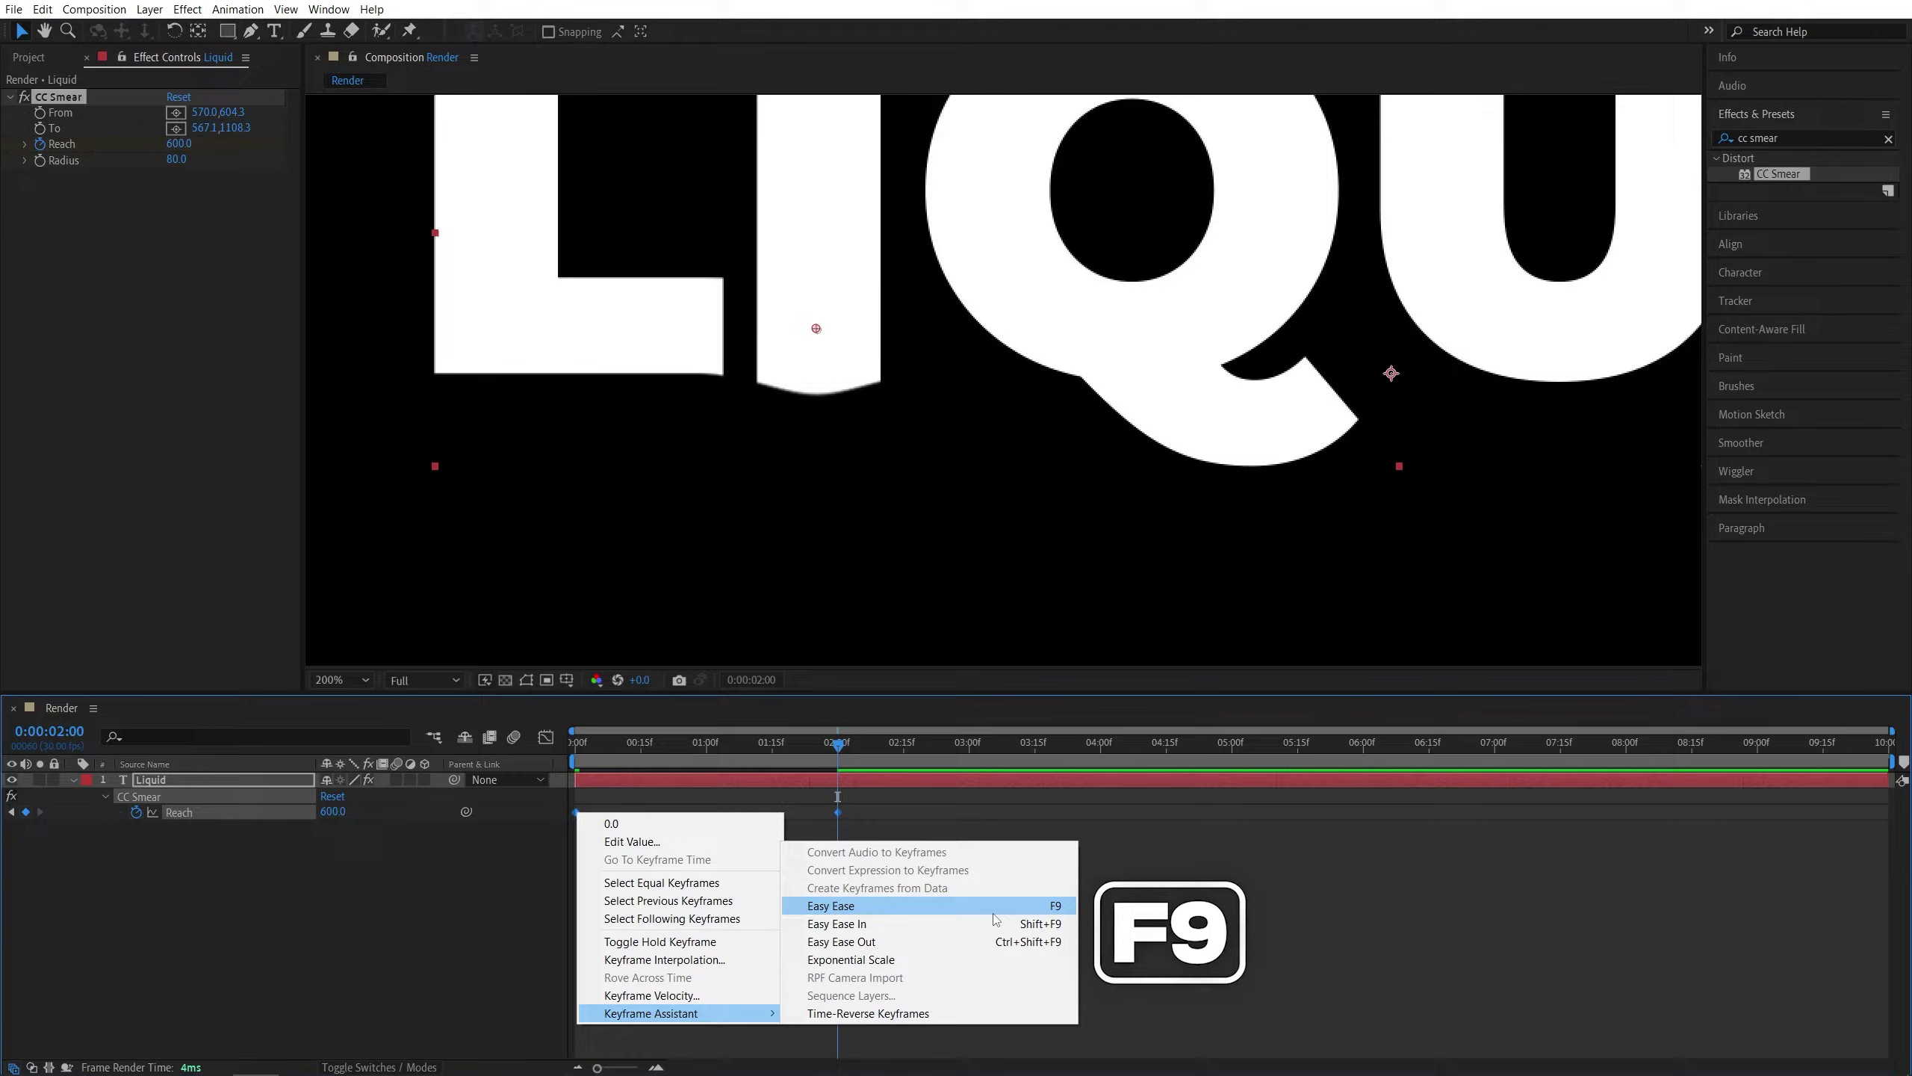
click(860, 910)
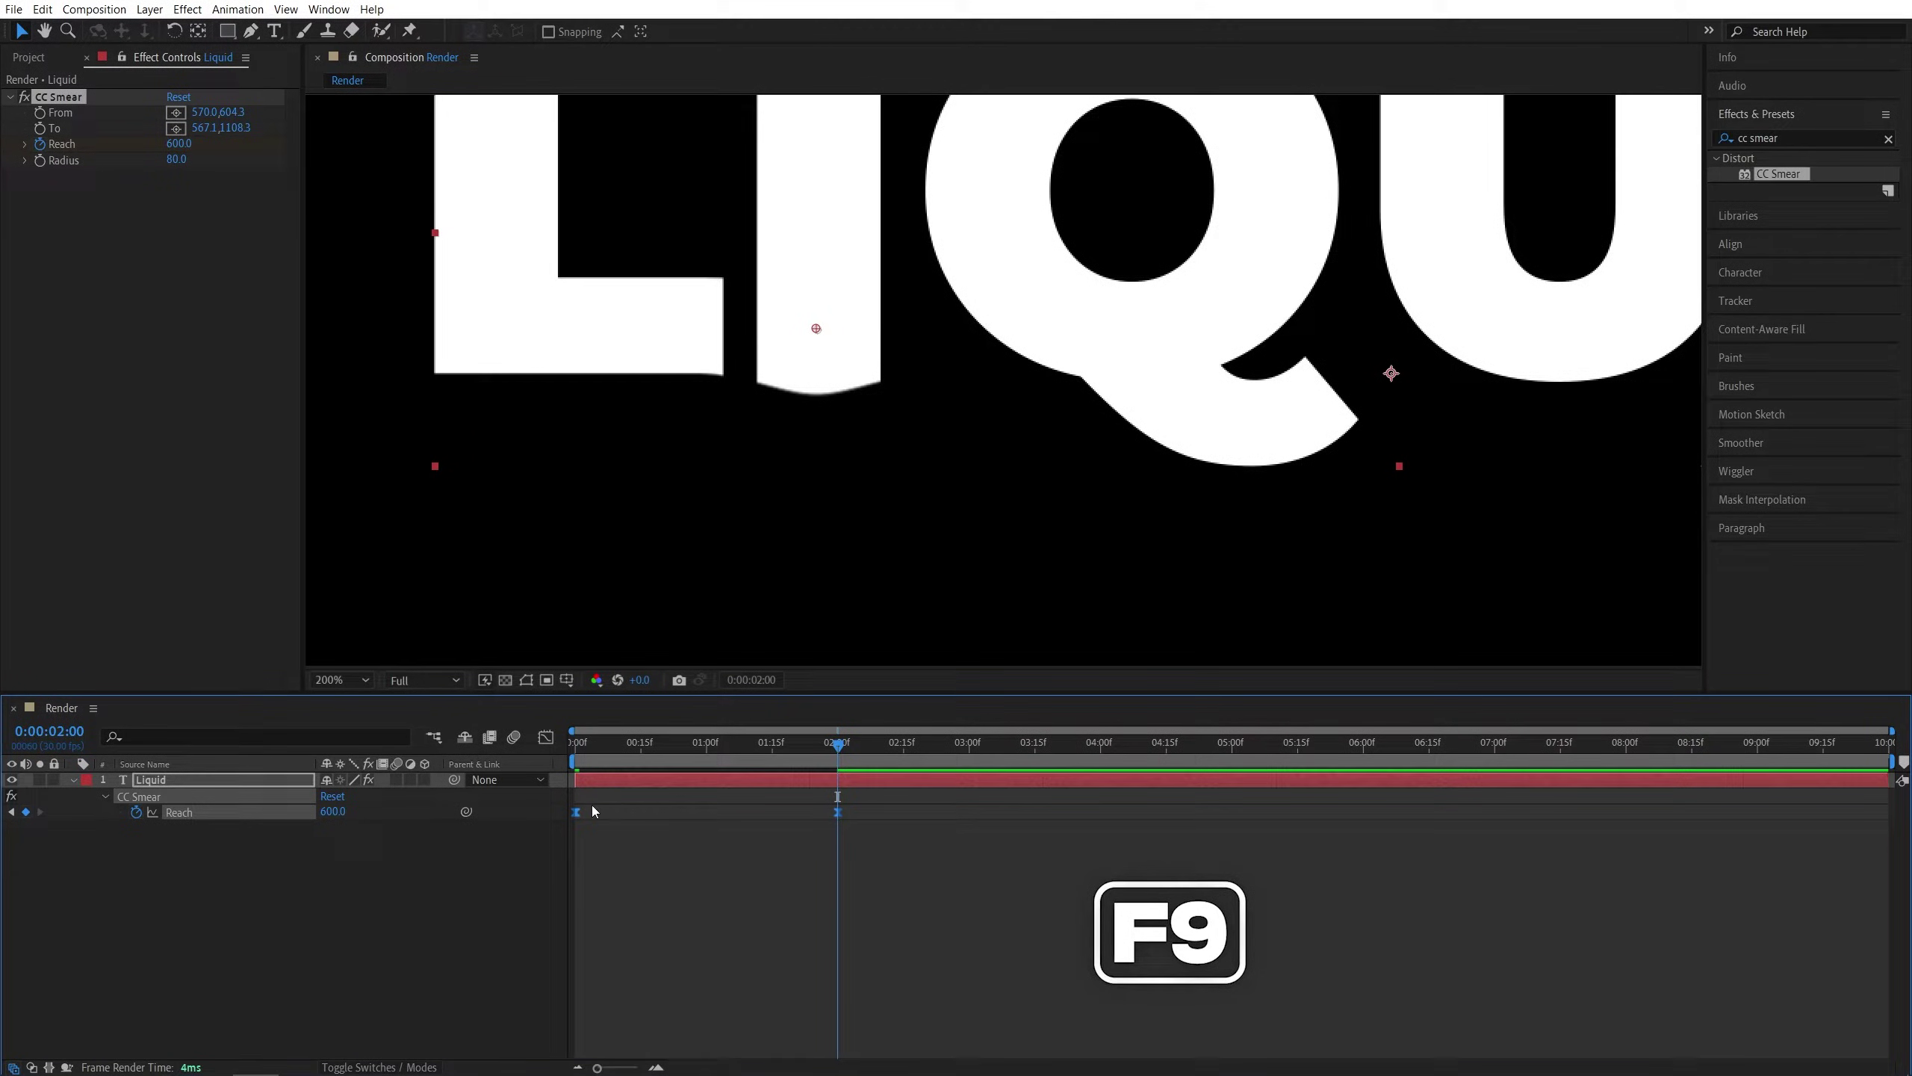
Drag the first keyframe's influence handle right in the speed graph so speed peaks late
click(547, 737)
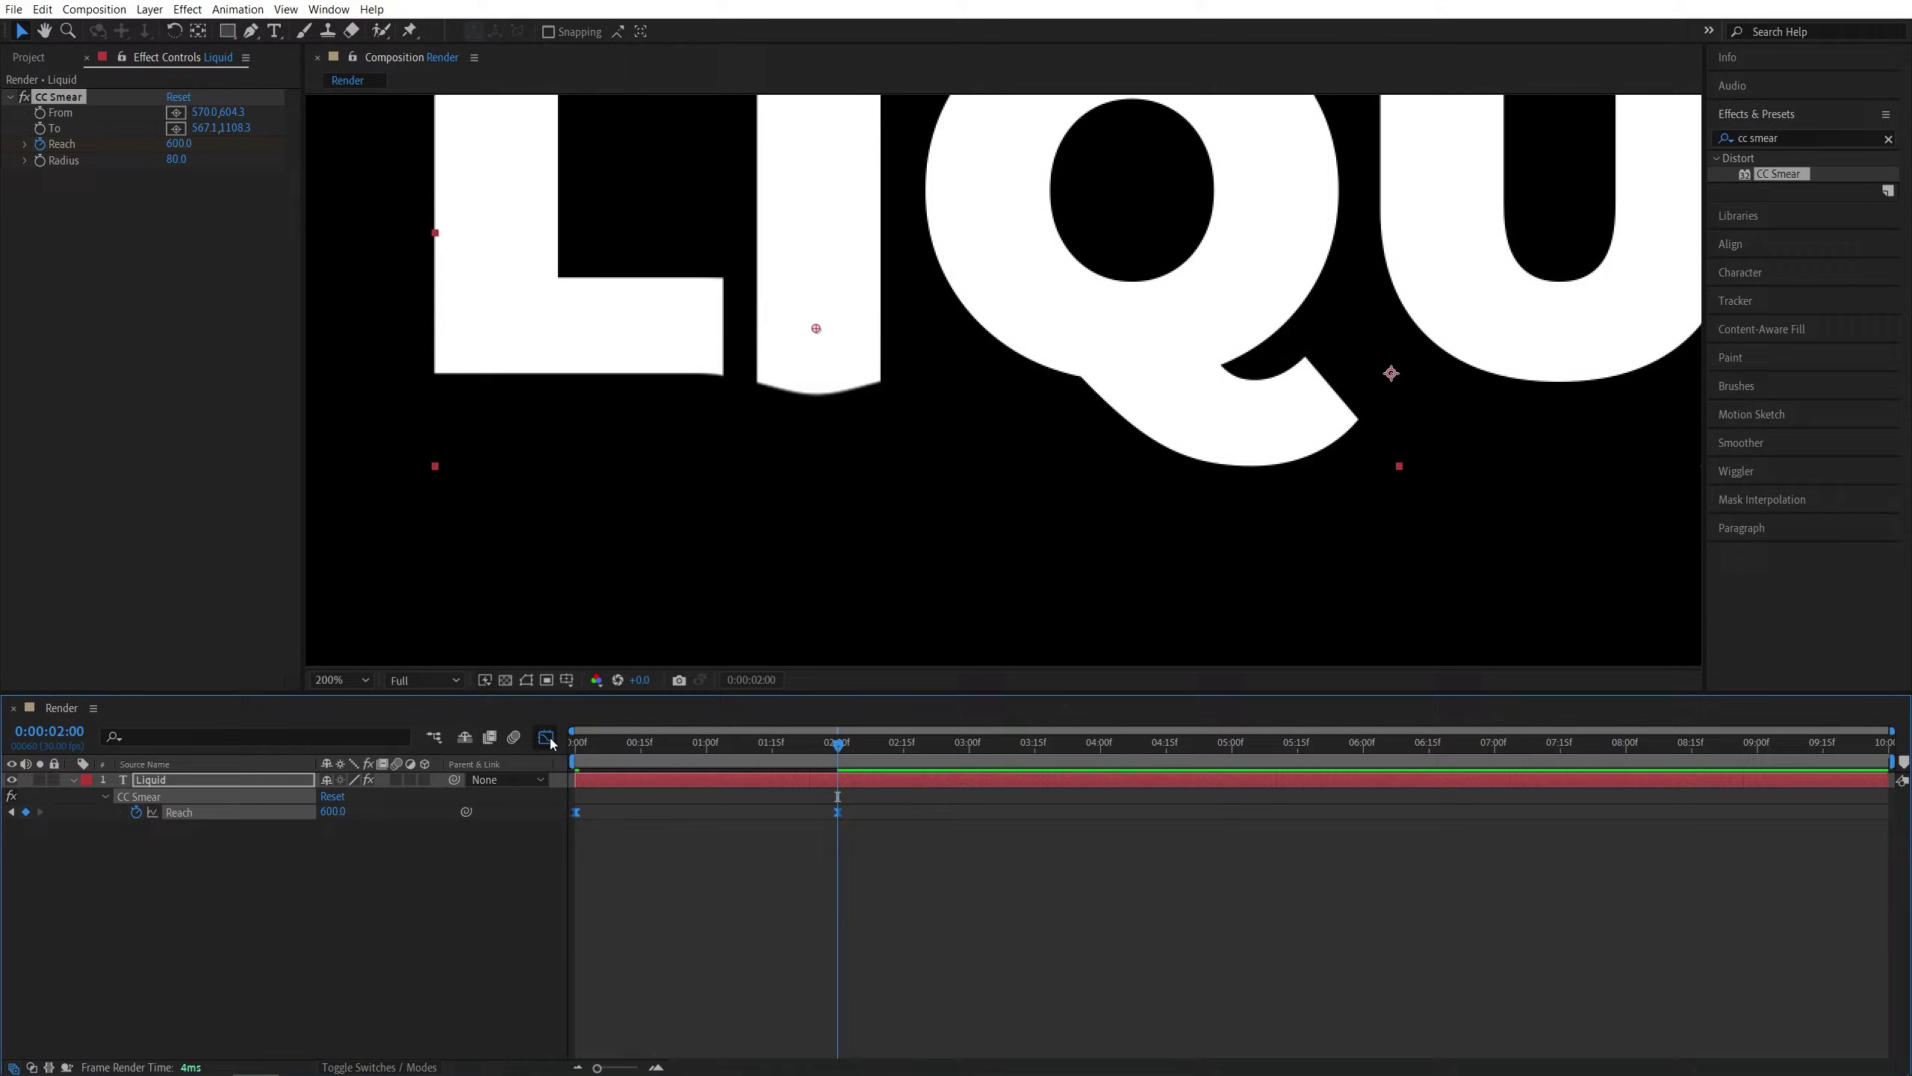
click(1044, 1048)
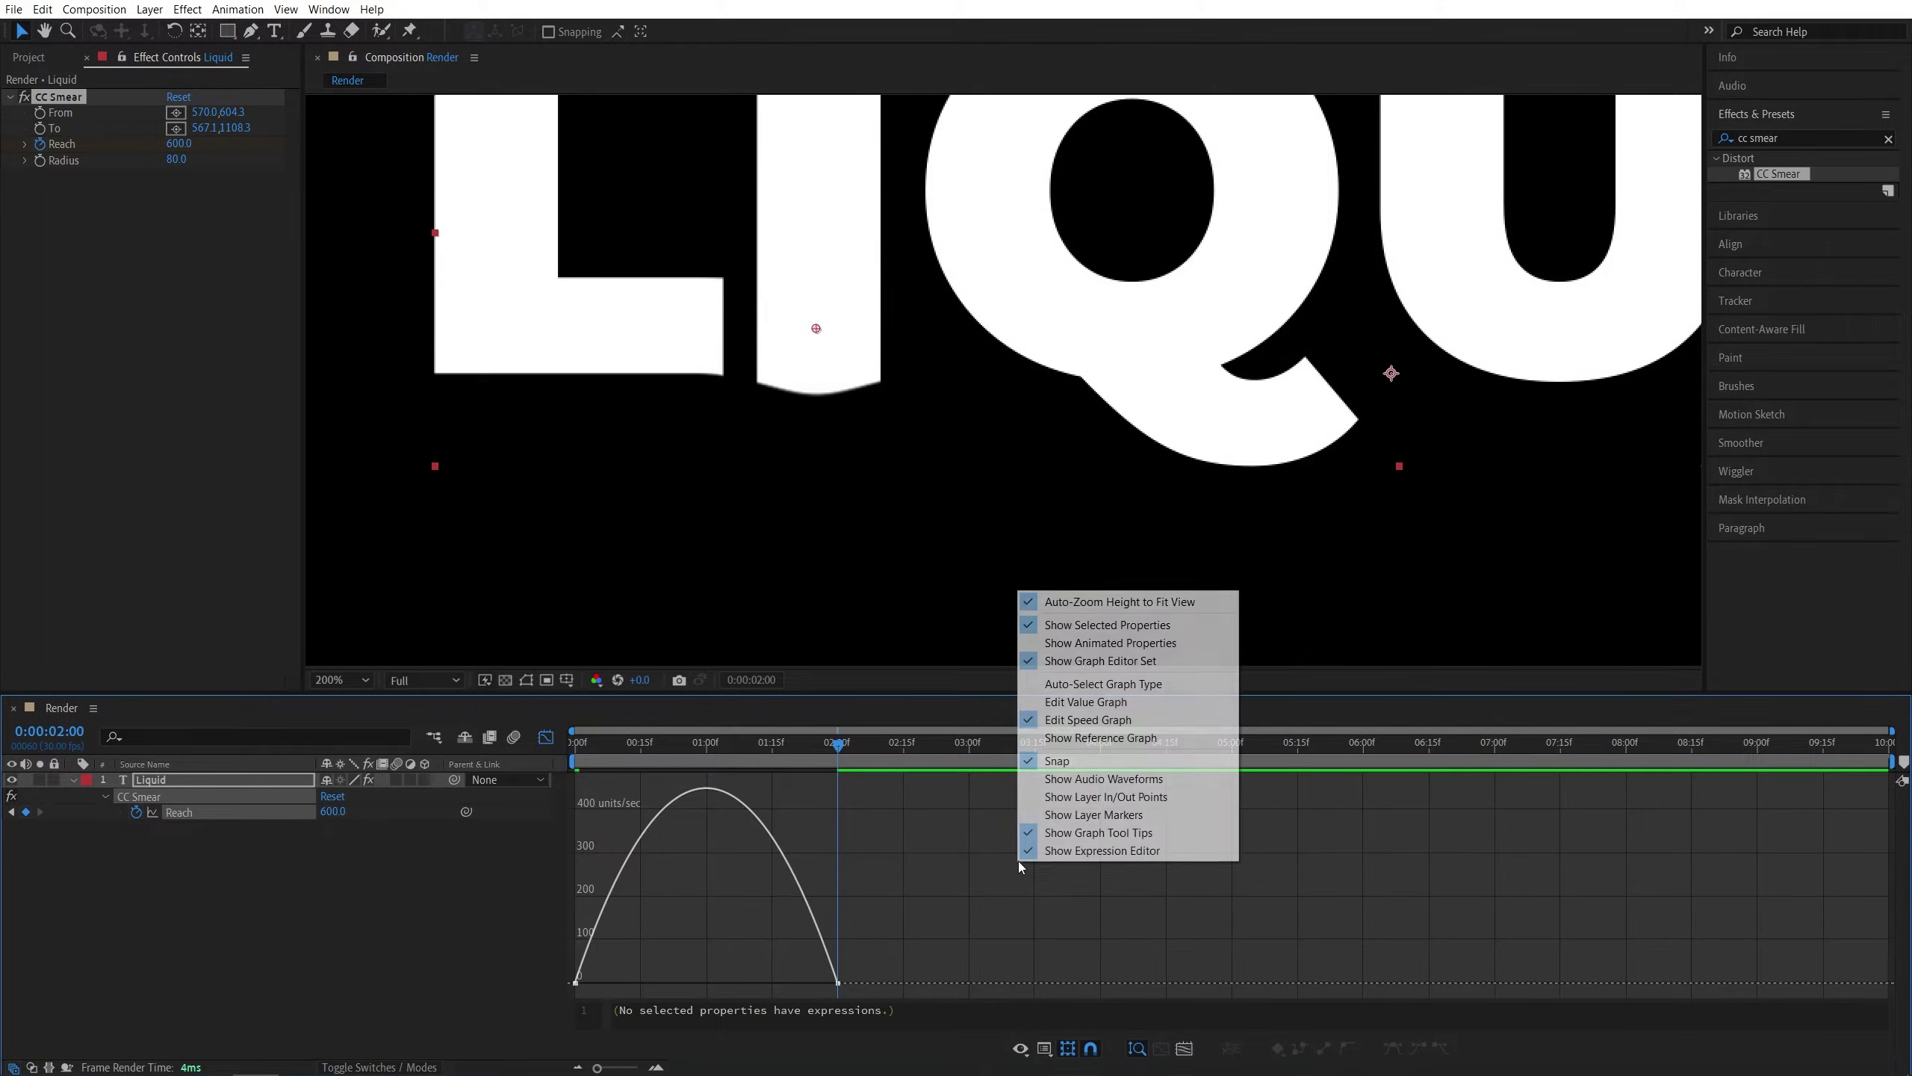
click(1126, 723)
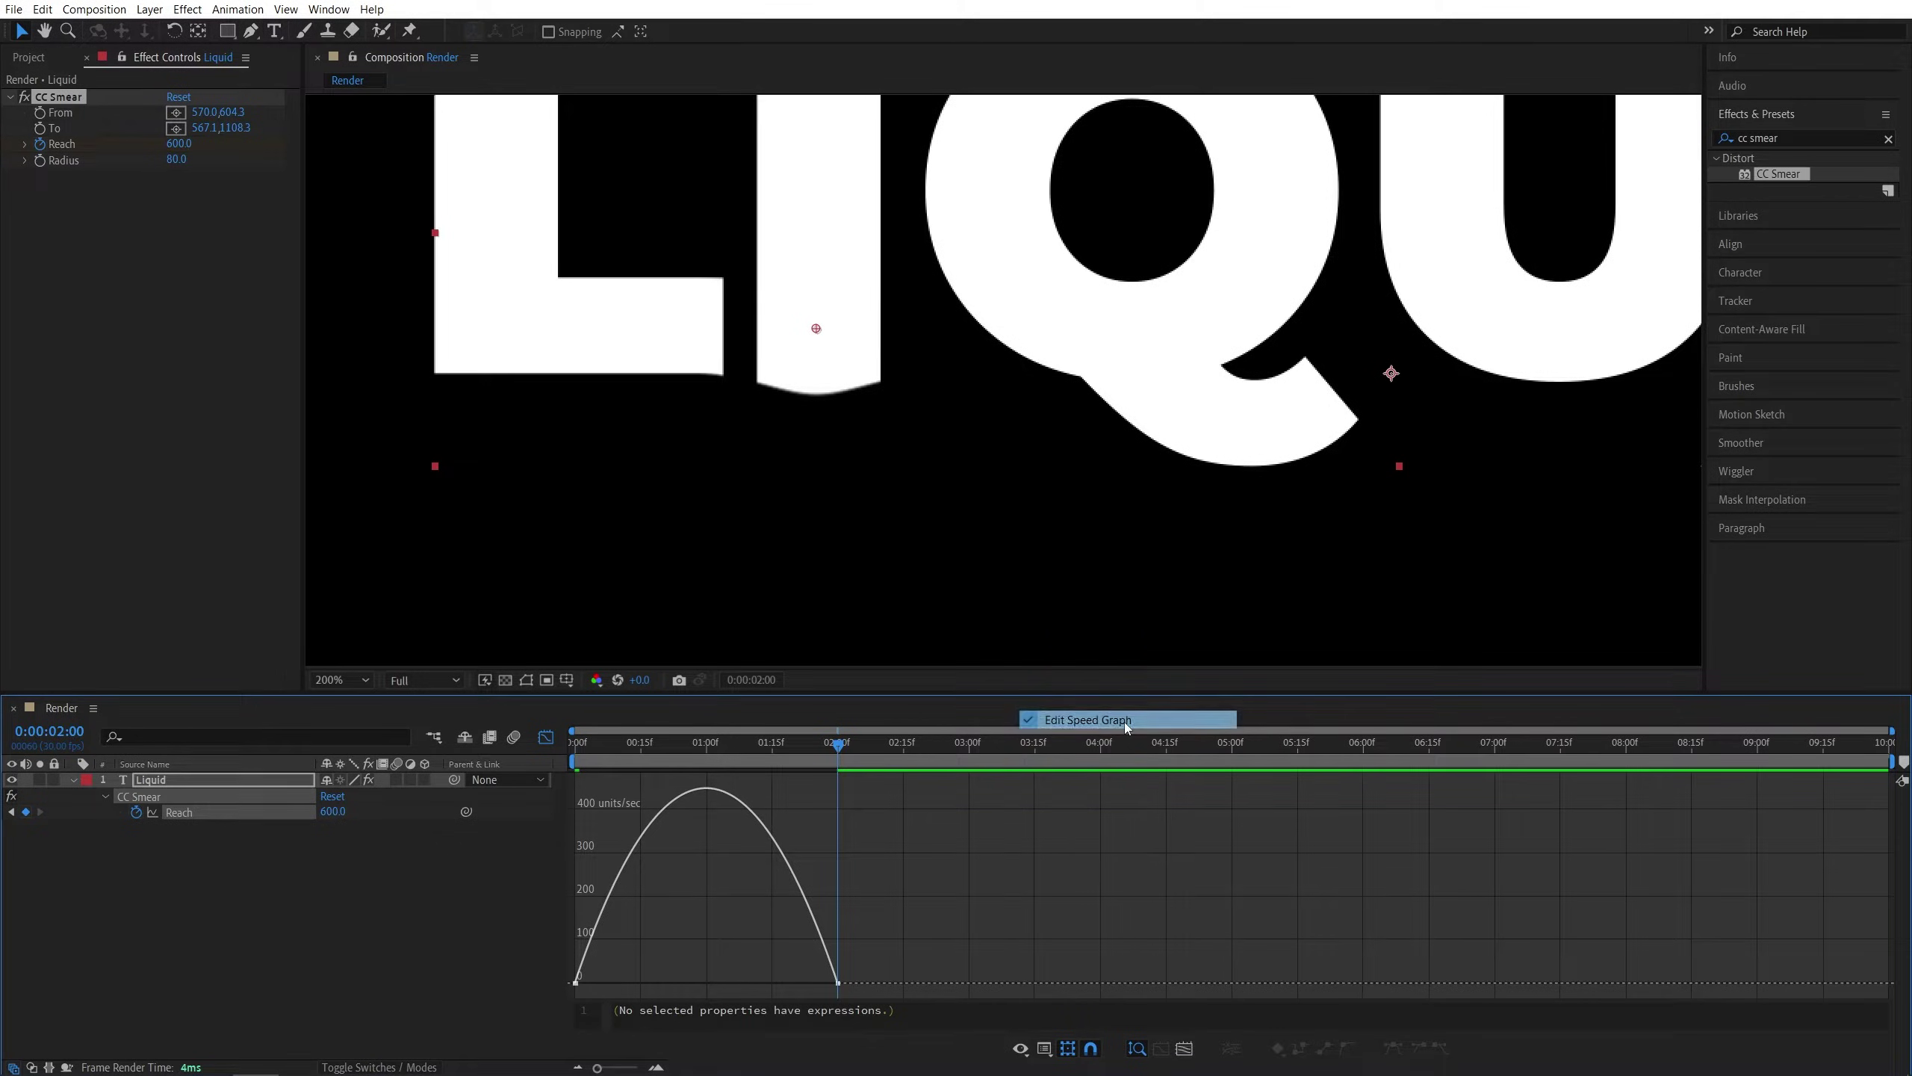
click(575, 983)
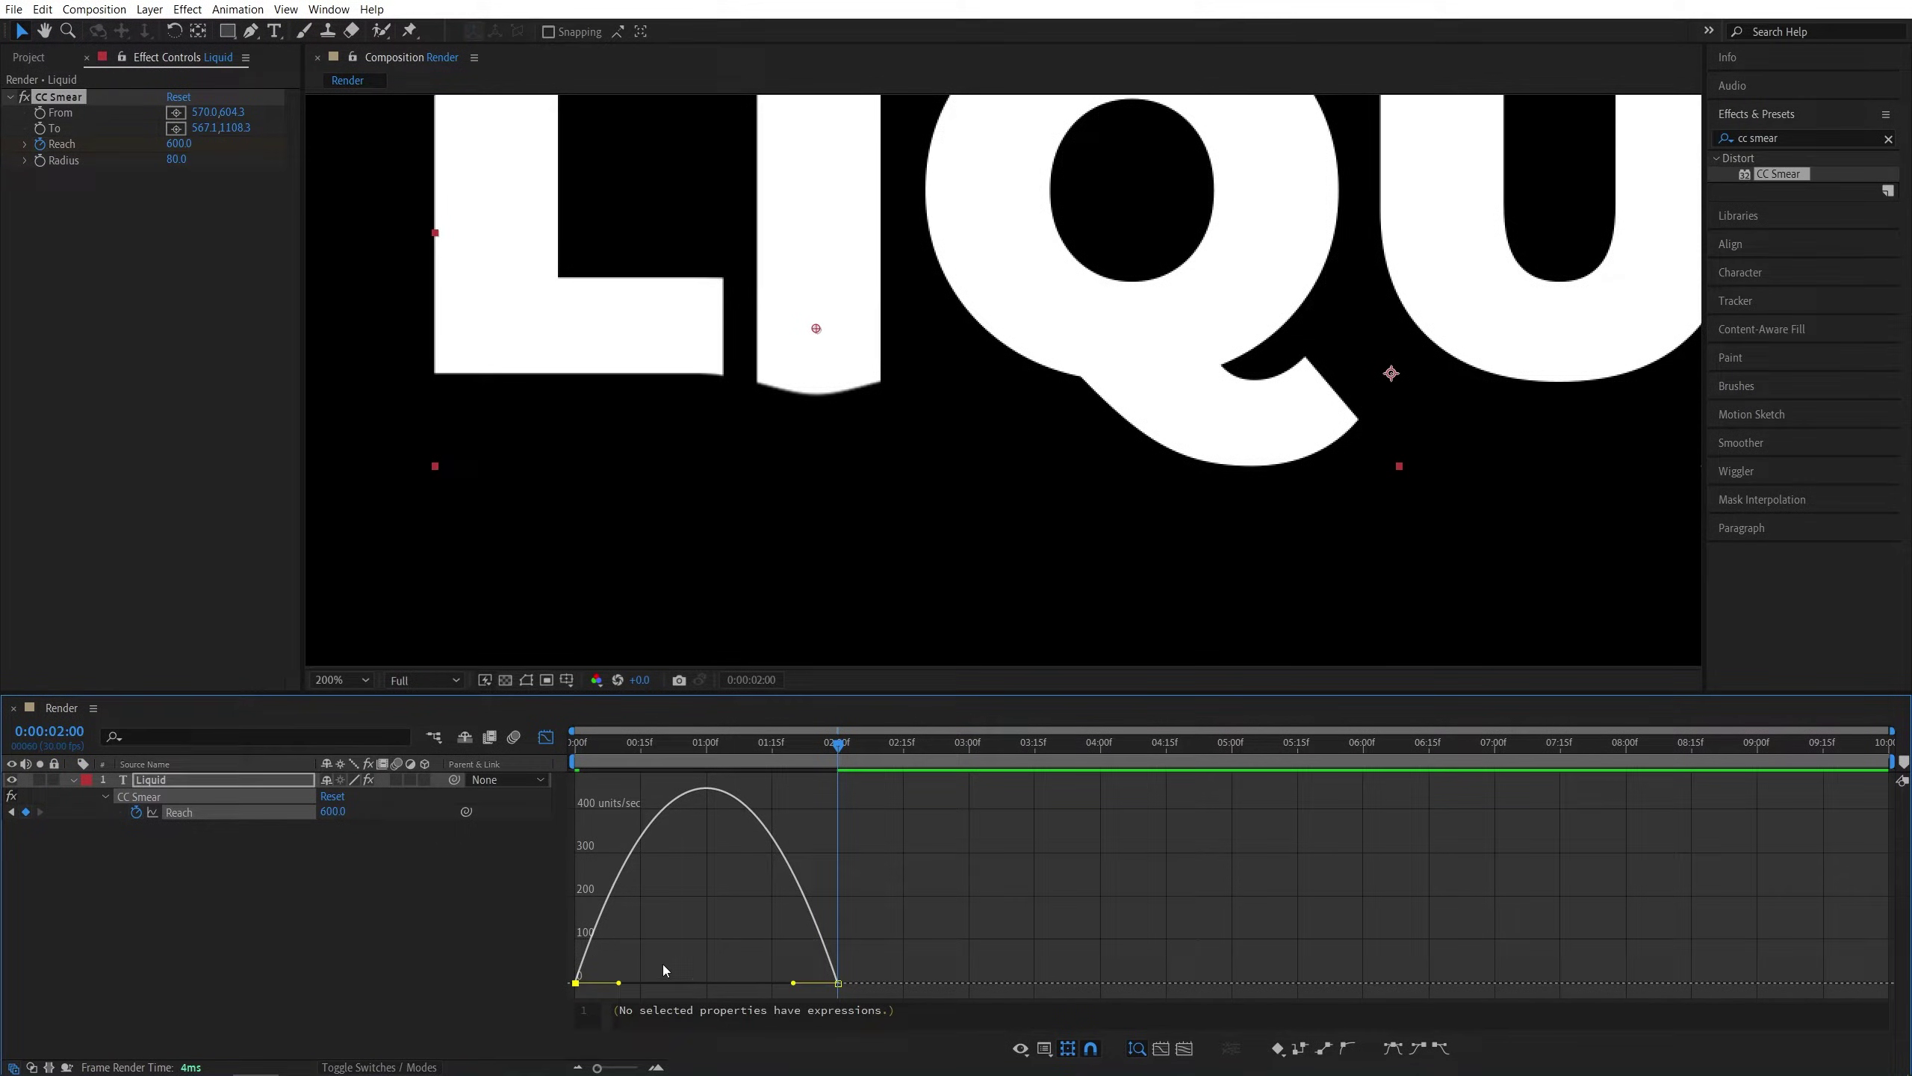
drag(619, 983, 706, 983)
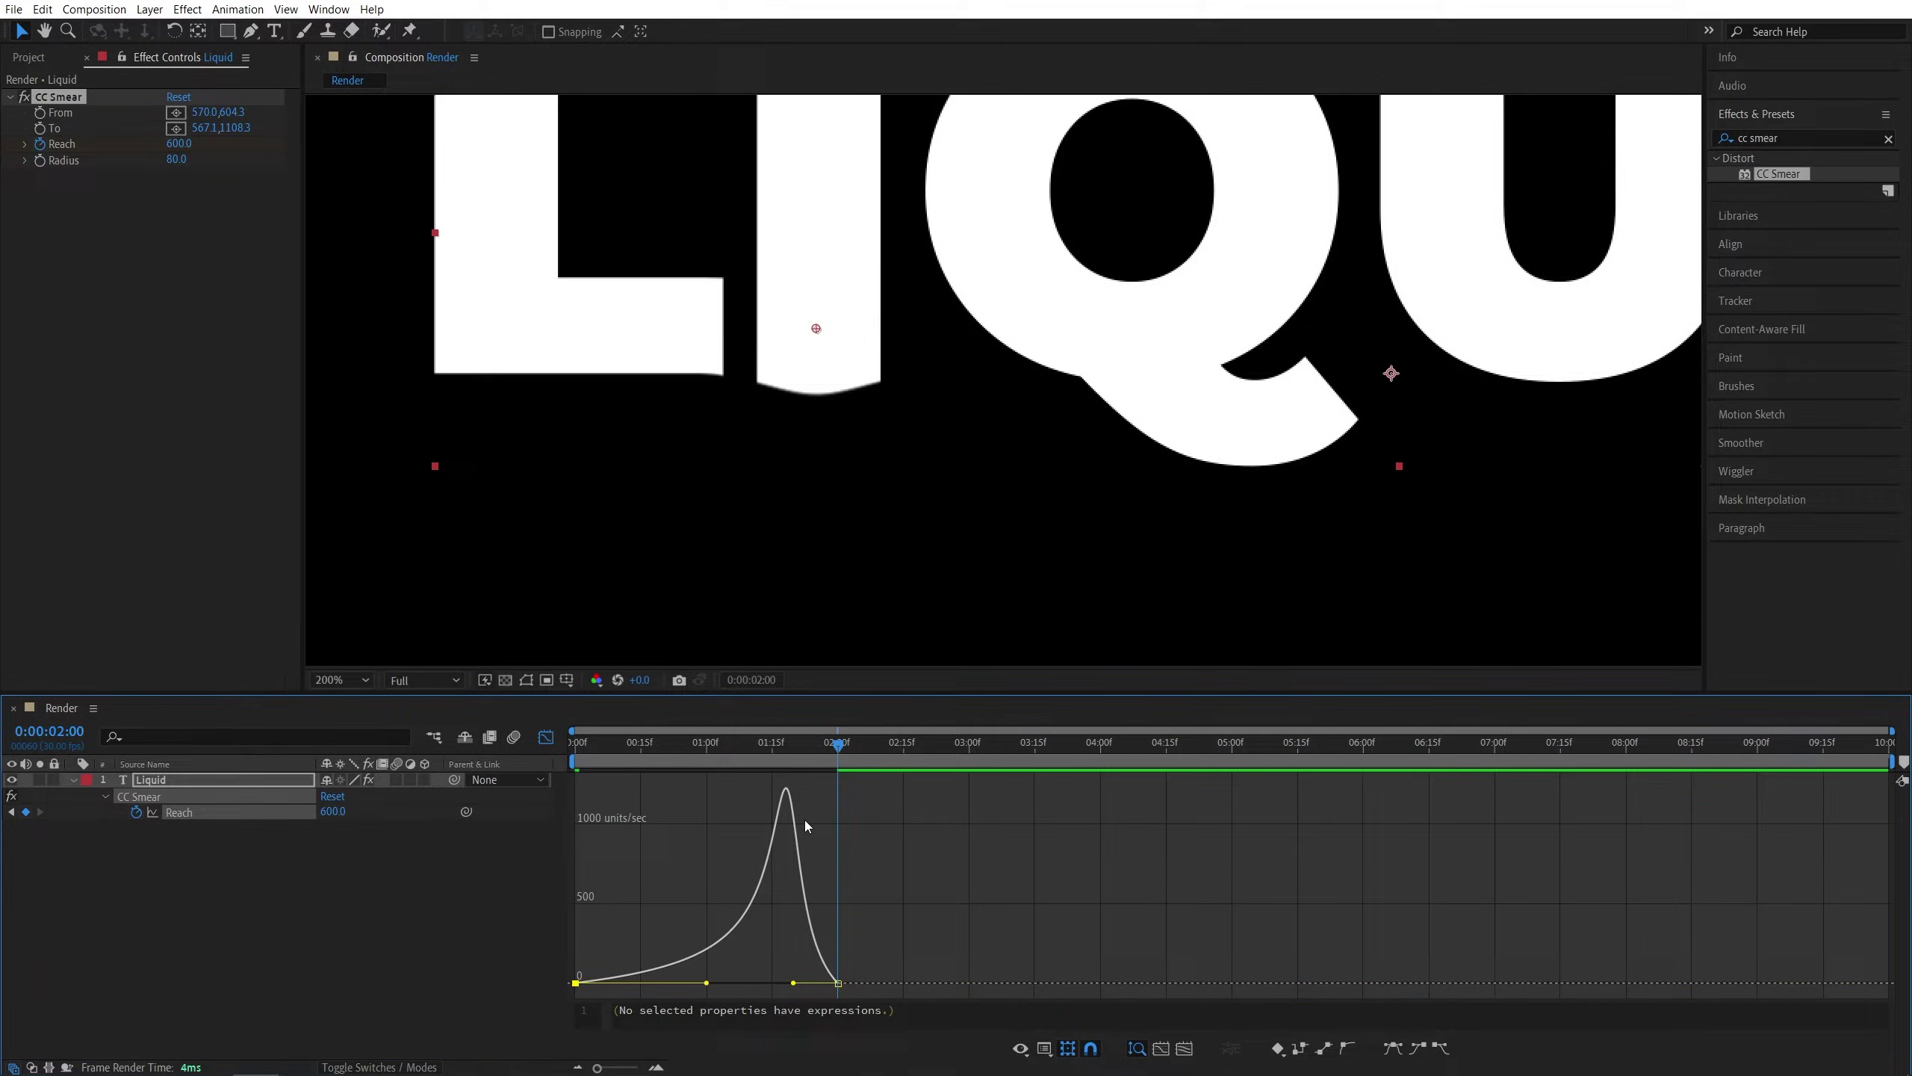
click(545, 736)
Preview the eased L drip from the start, stopping around one second
key(shift+slash)
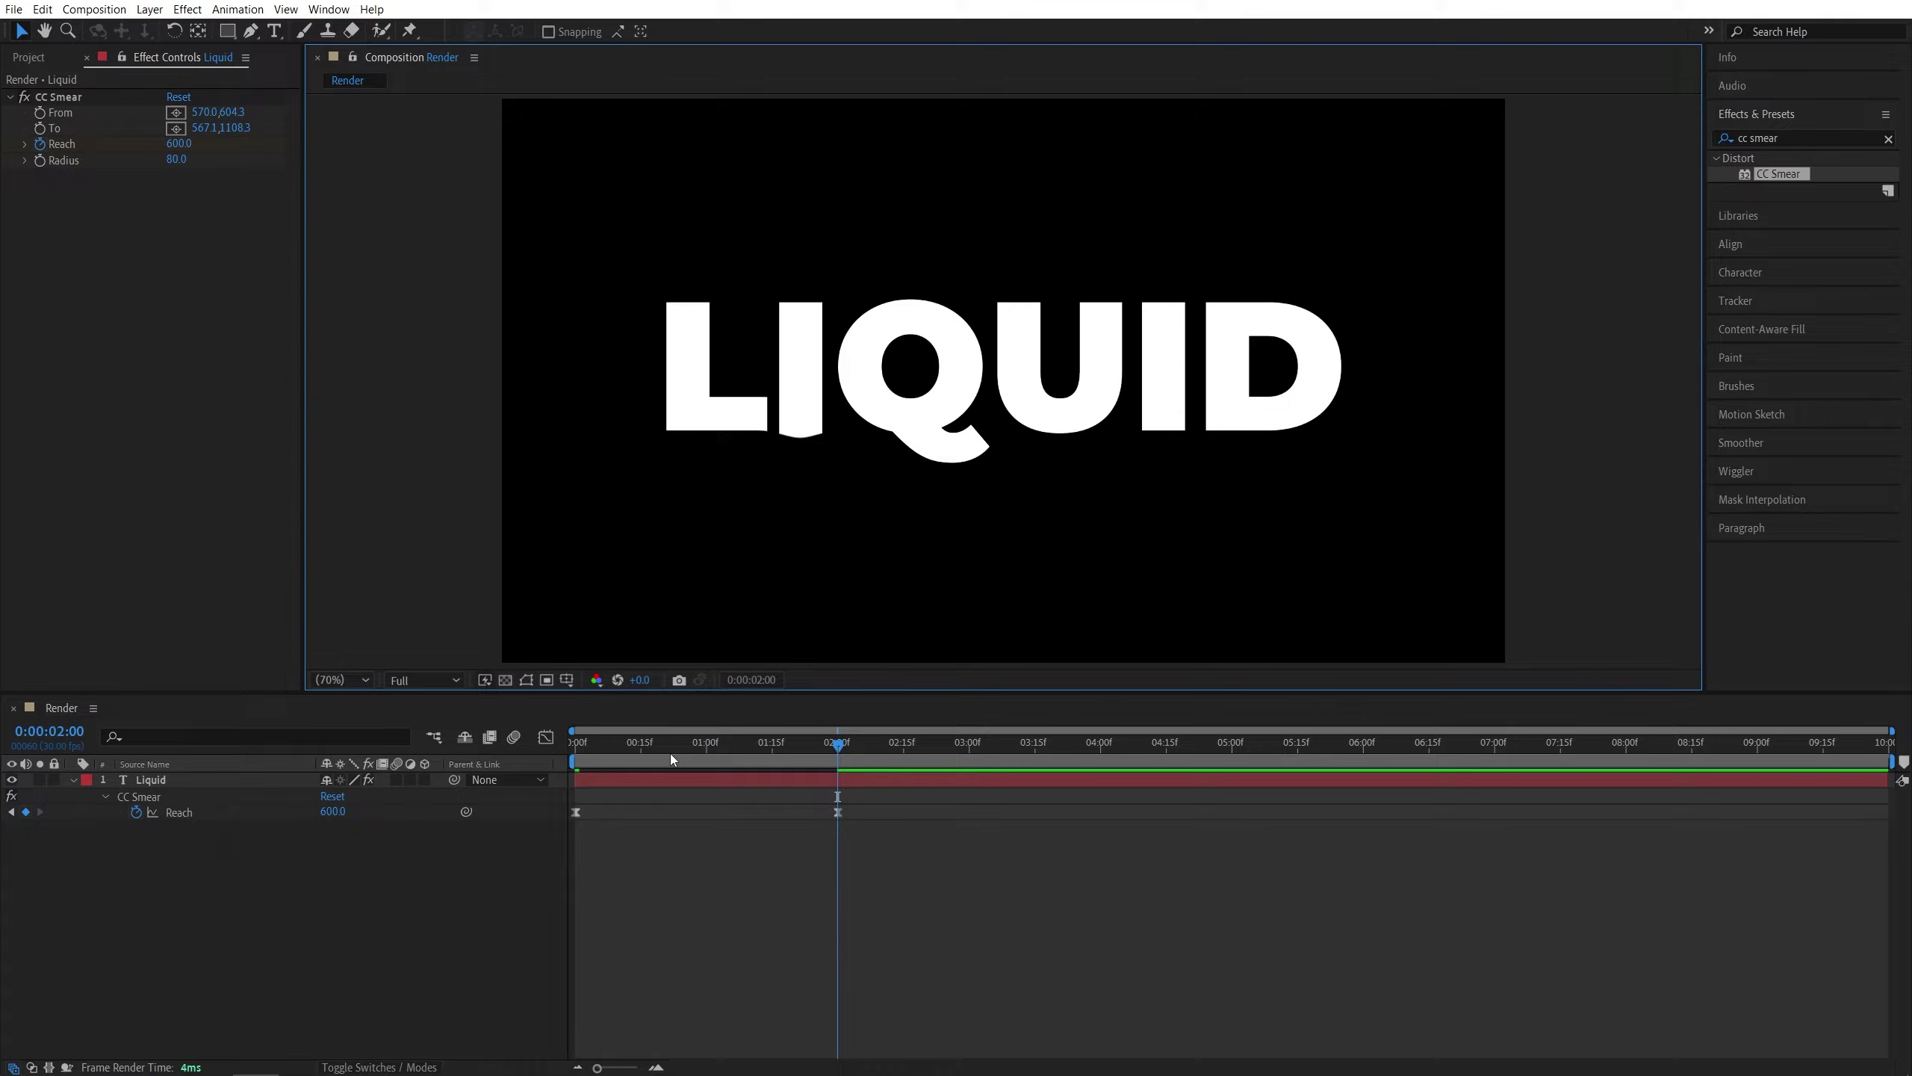
key(Home)
key(space)
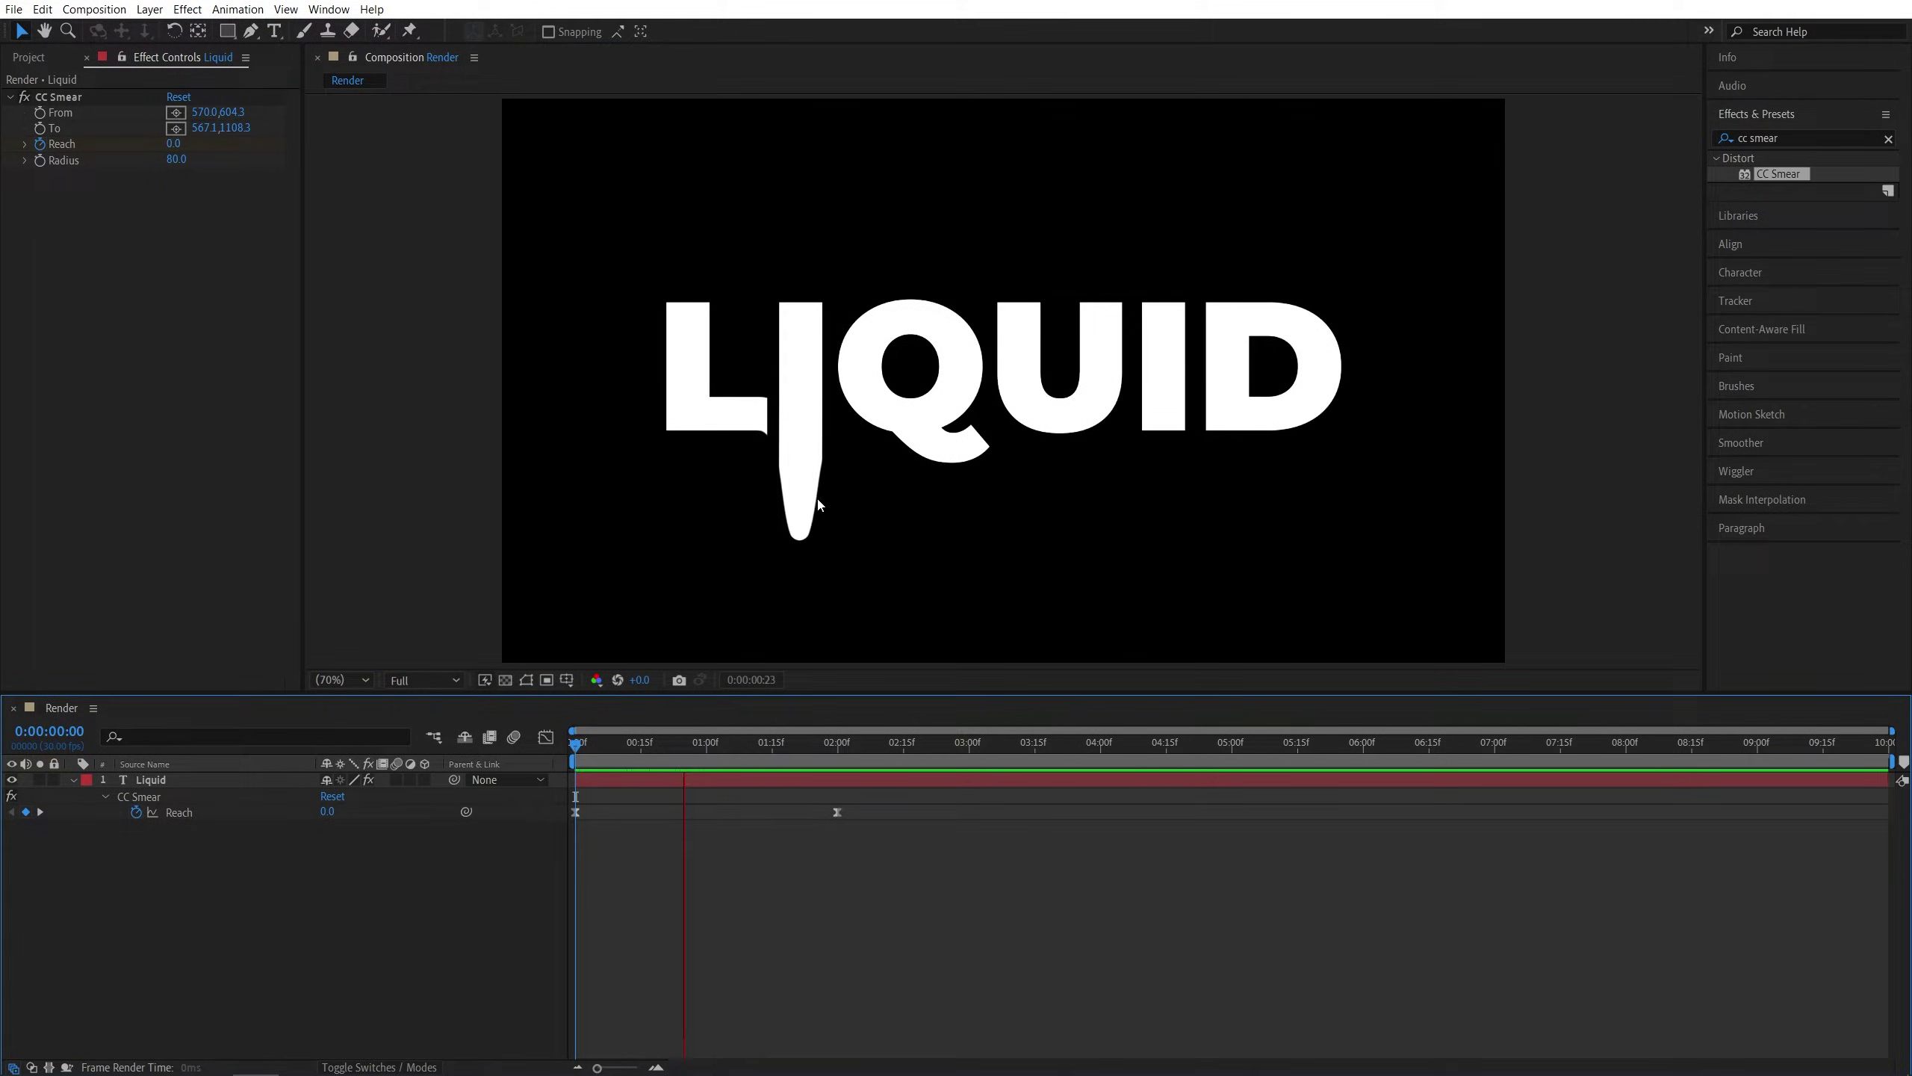
click(637, 744)
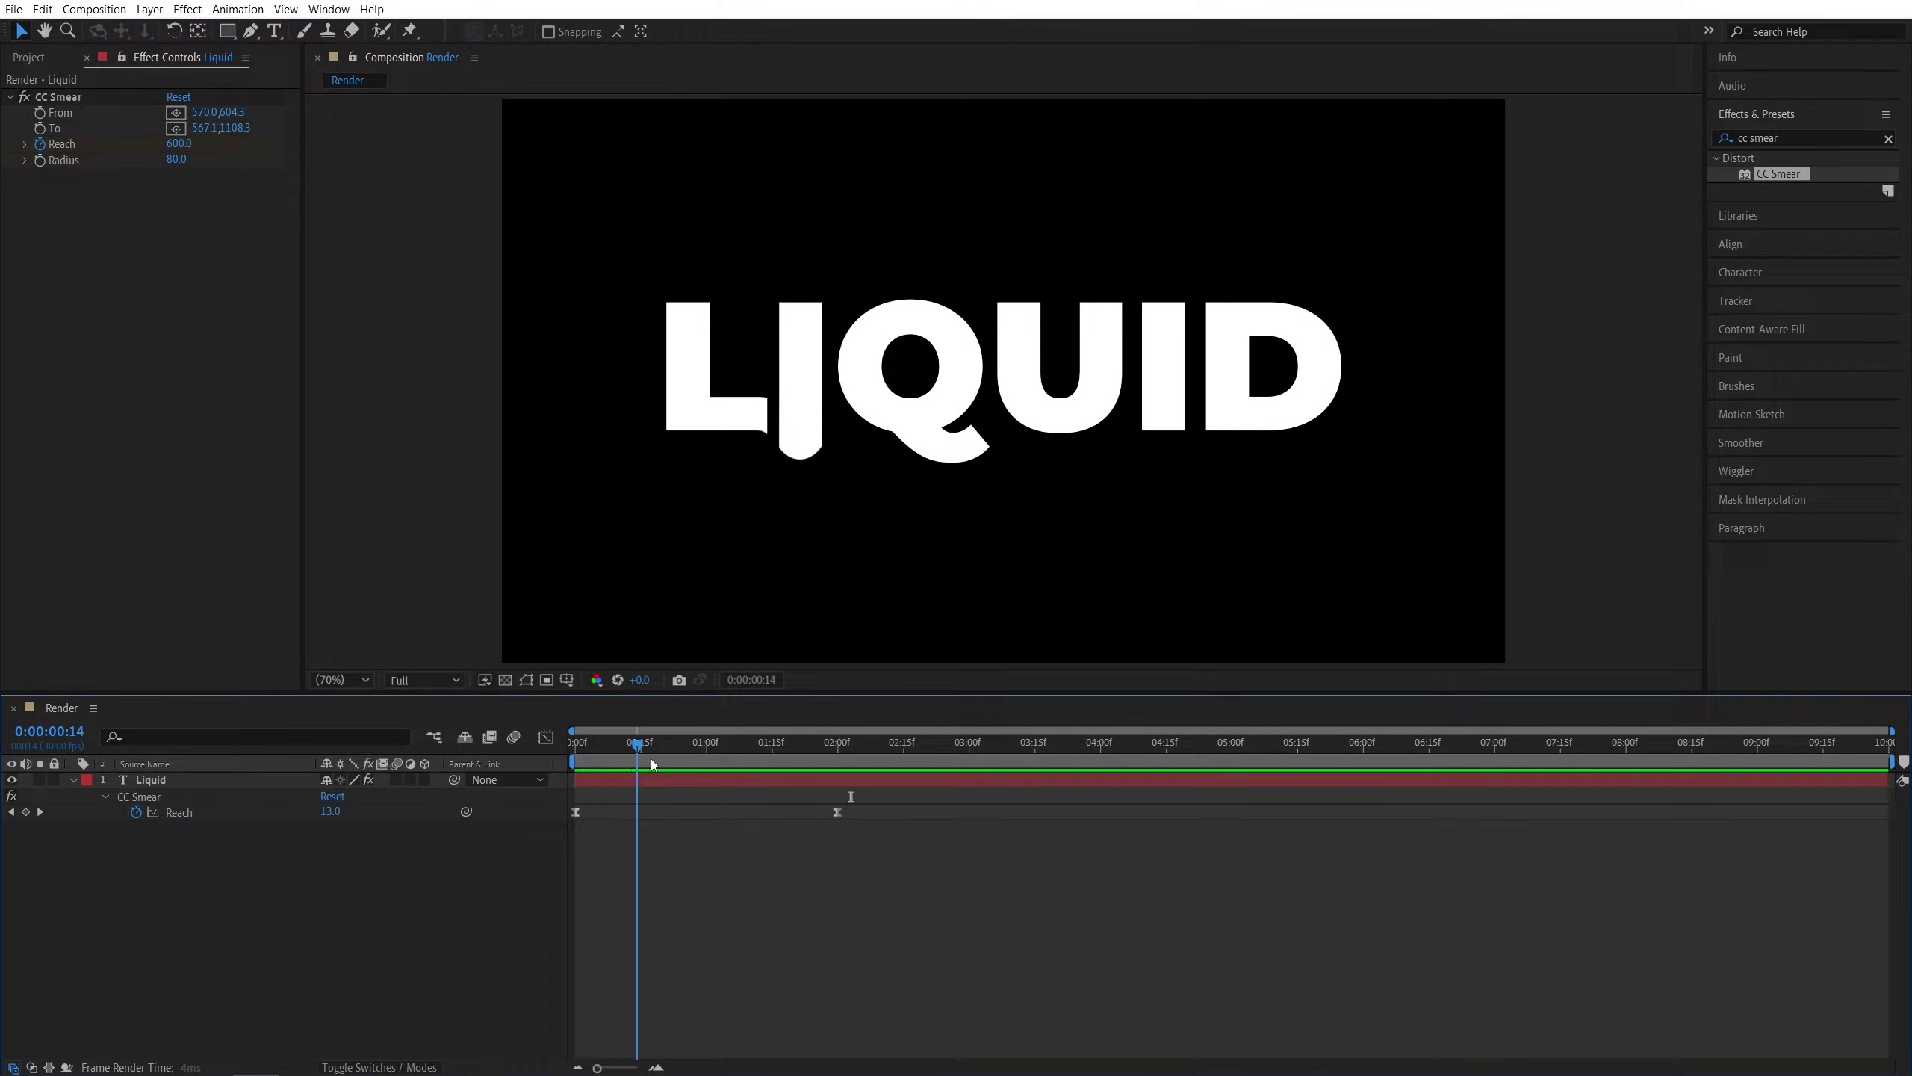
click(746, 744)
Duplicate the CC Smear effect to create CC Smear 2
key(space)
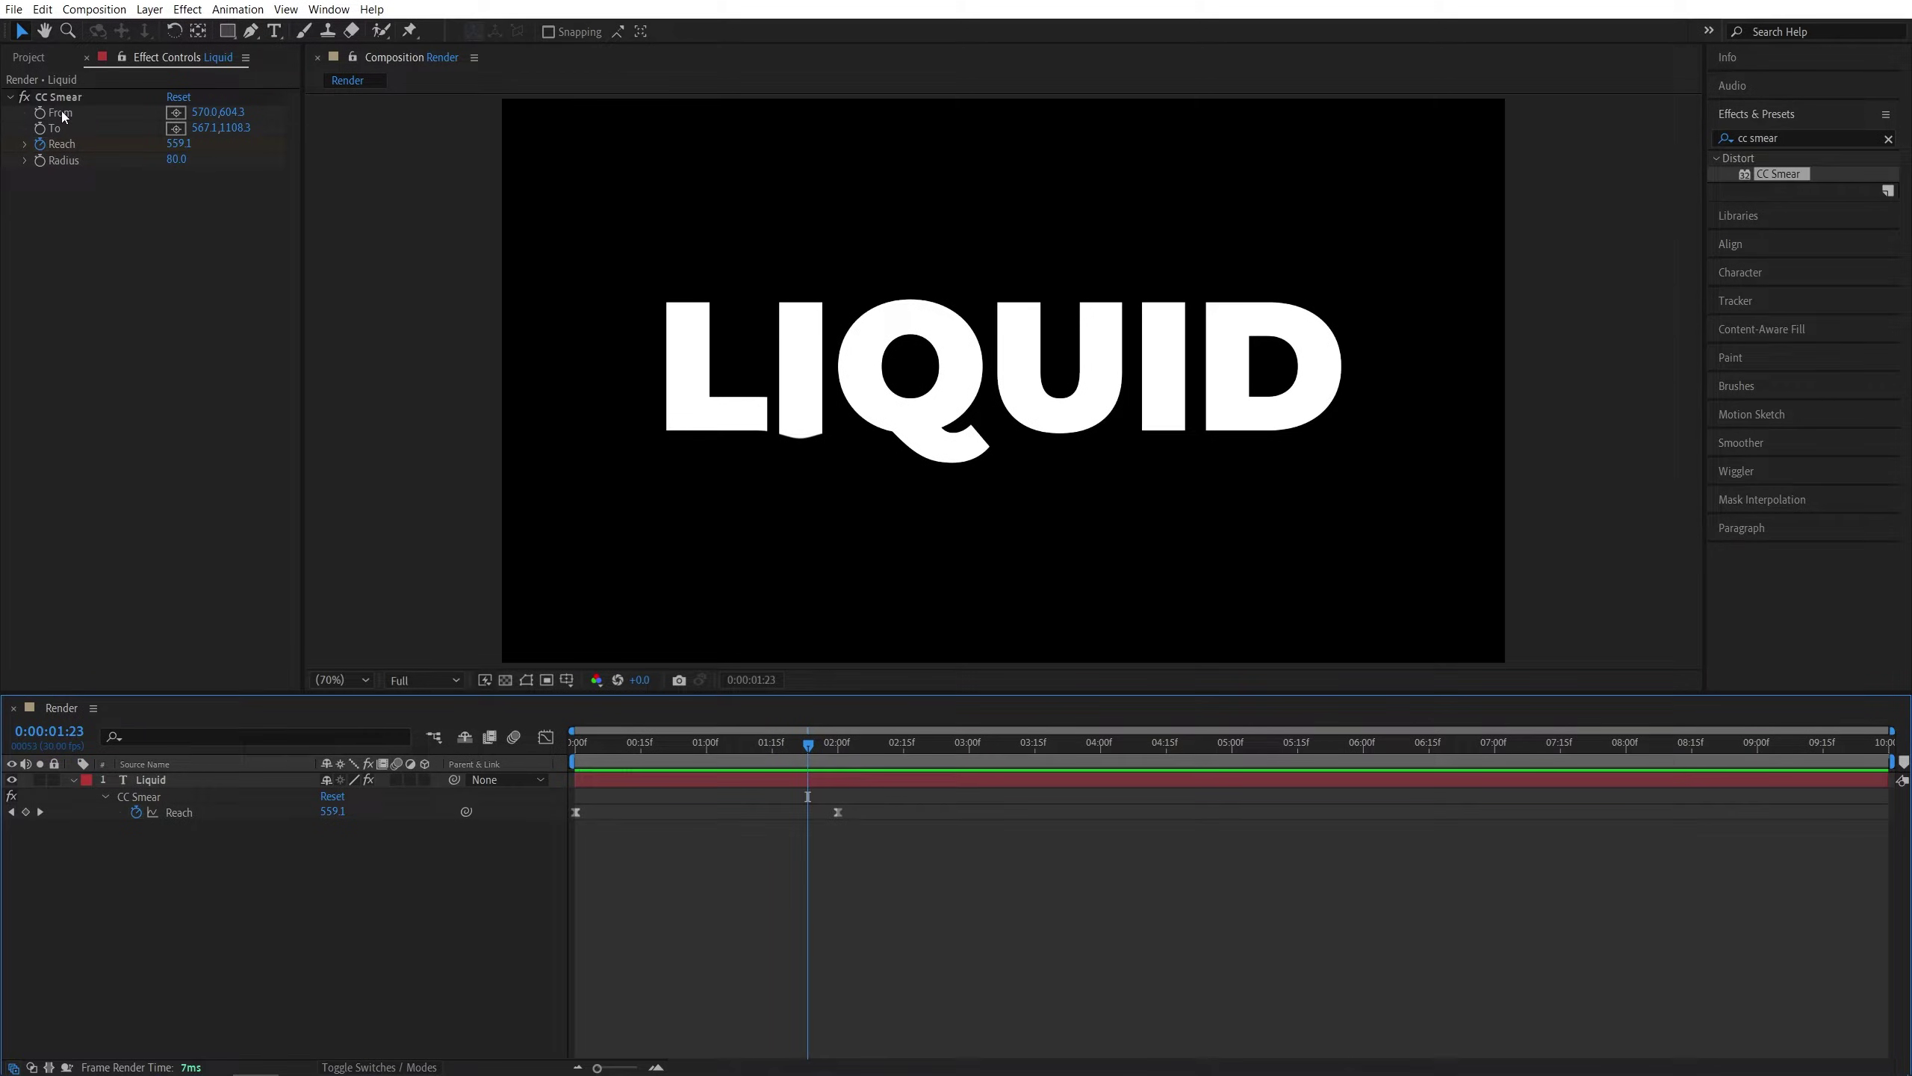
click(100, 93)
key(ctrl+d)
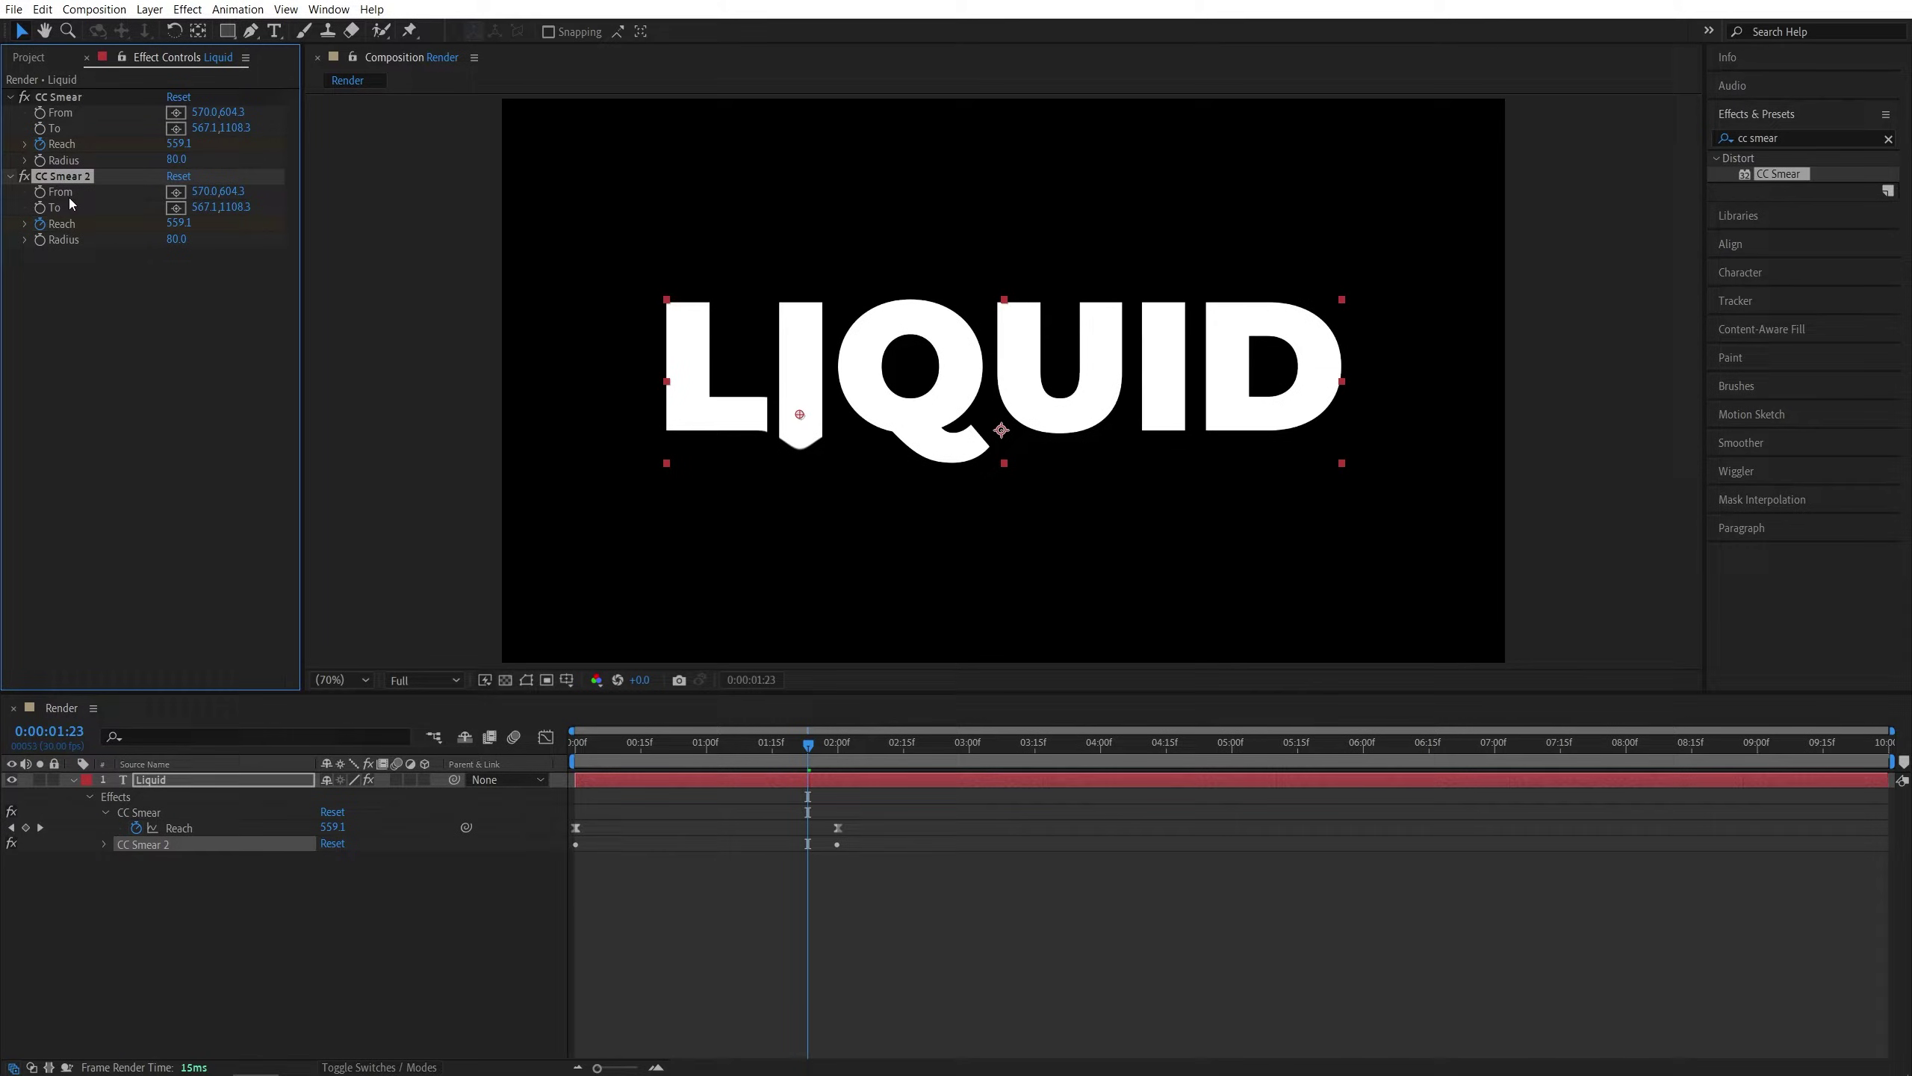
Place CC Smear 2's From point on the D and its To point below it
click(178, 192)
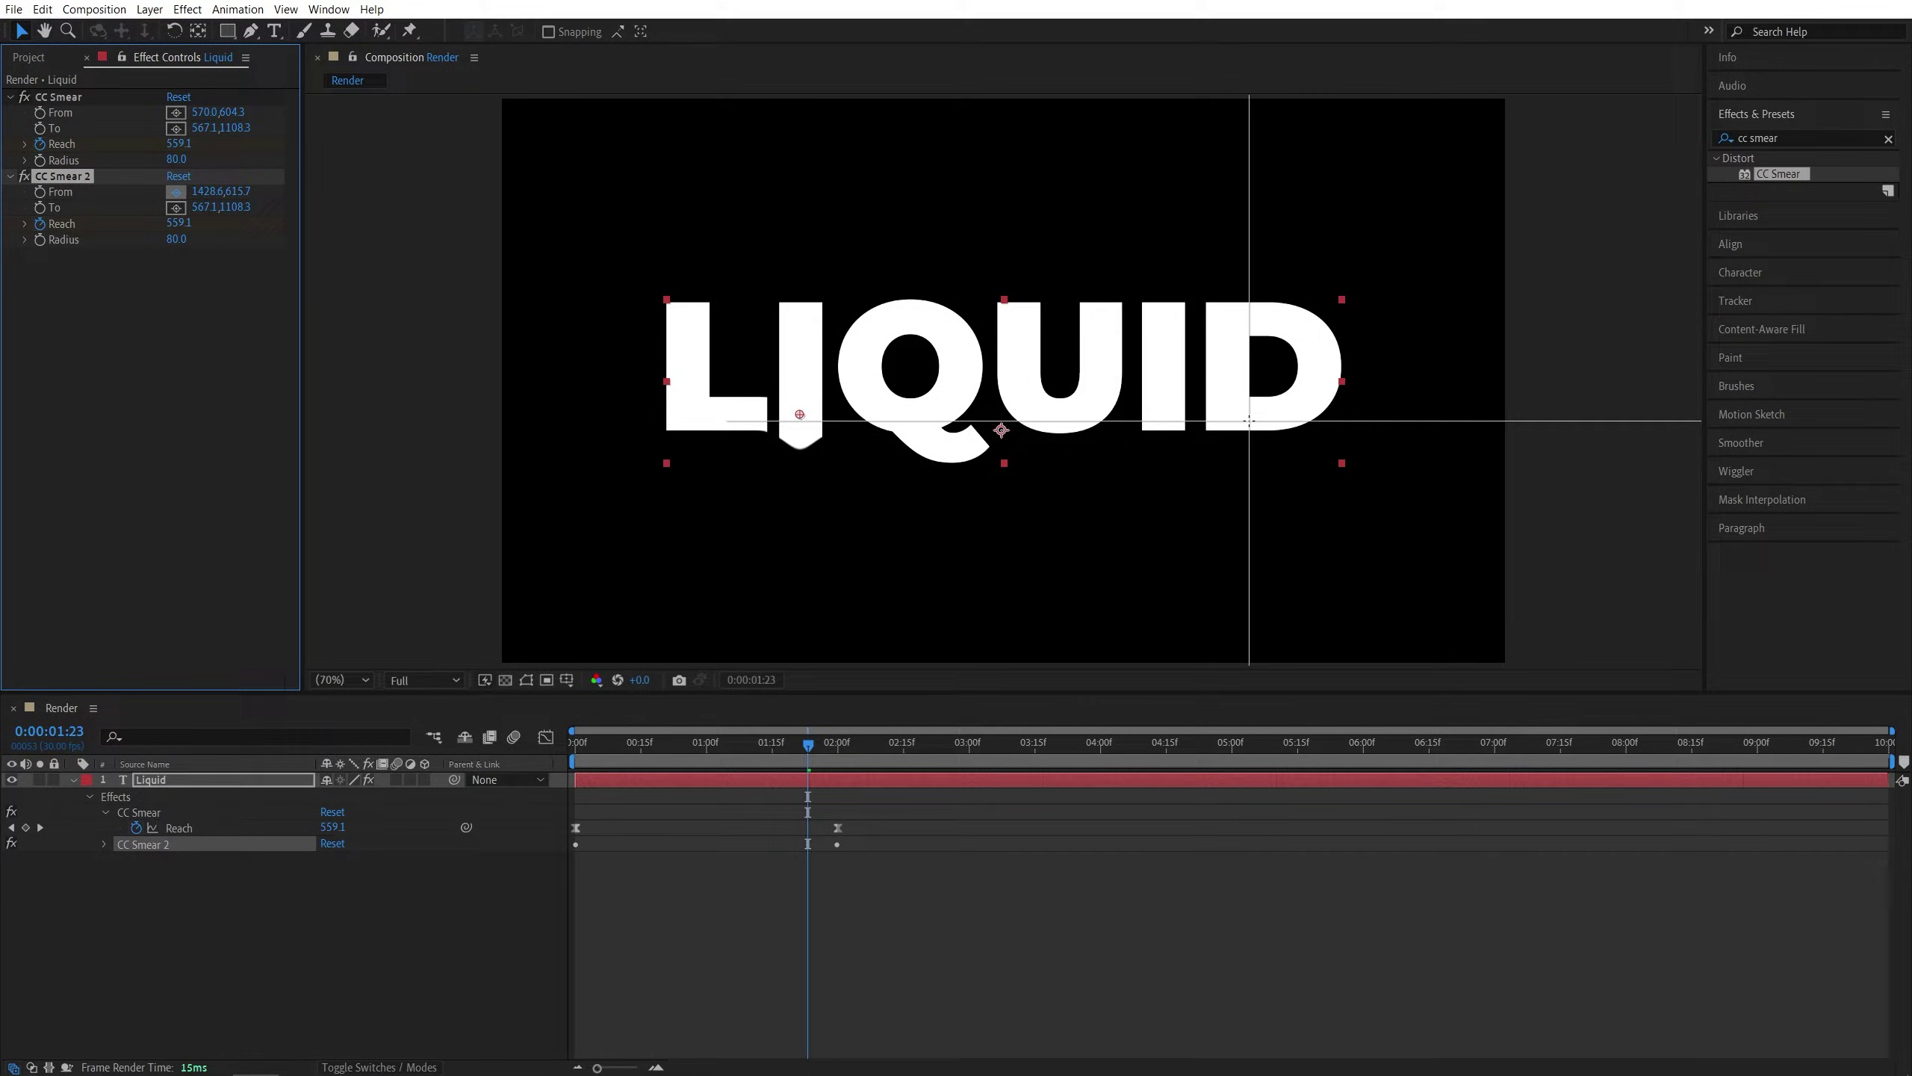
click(1249, 421)
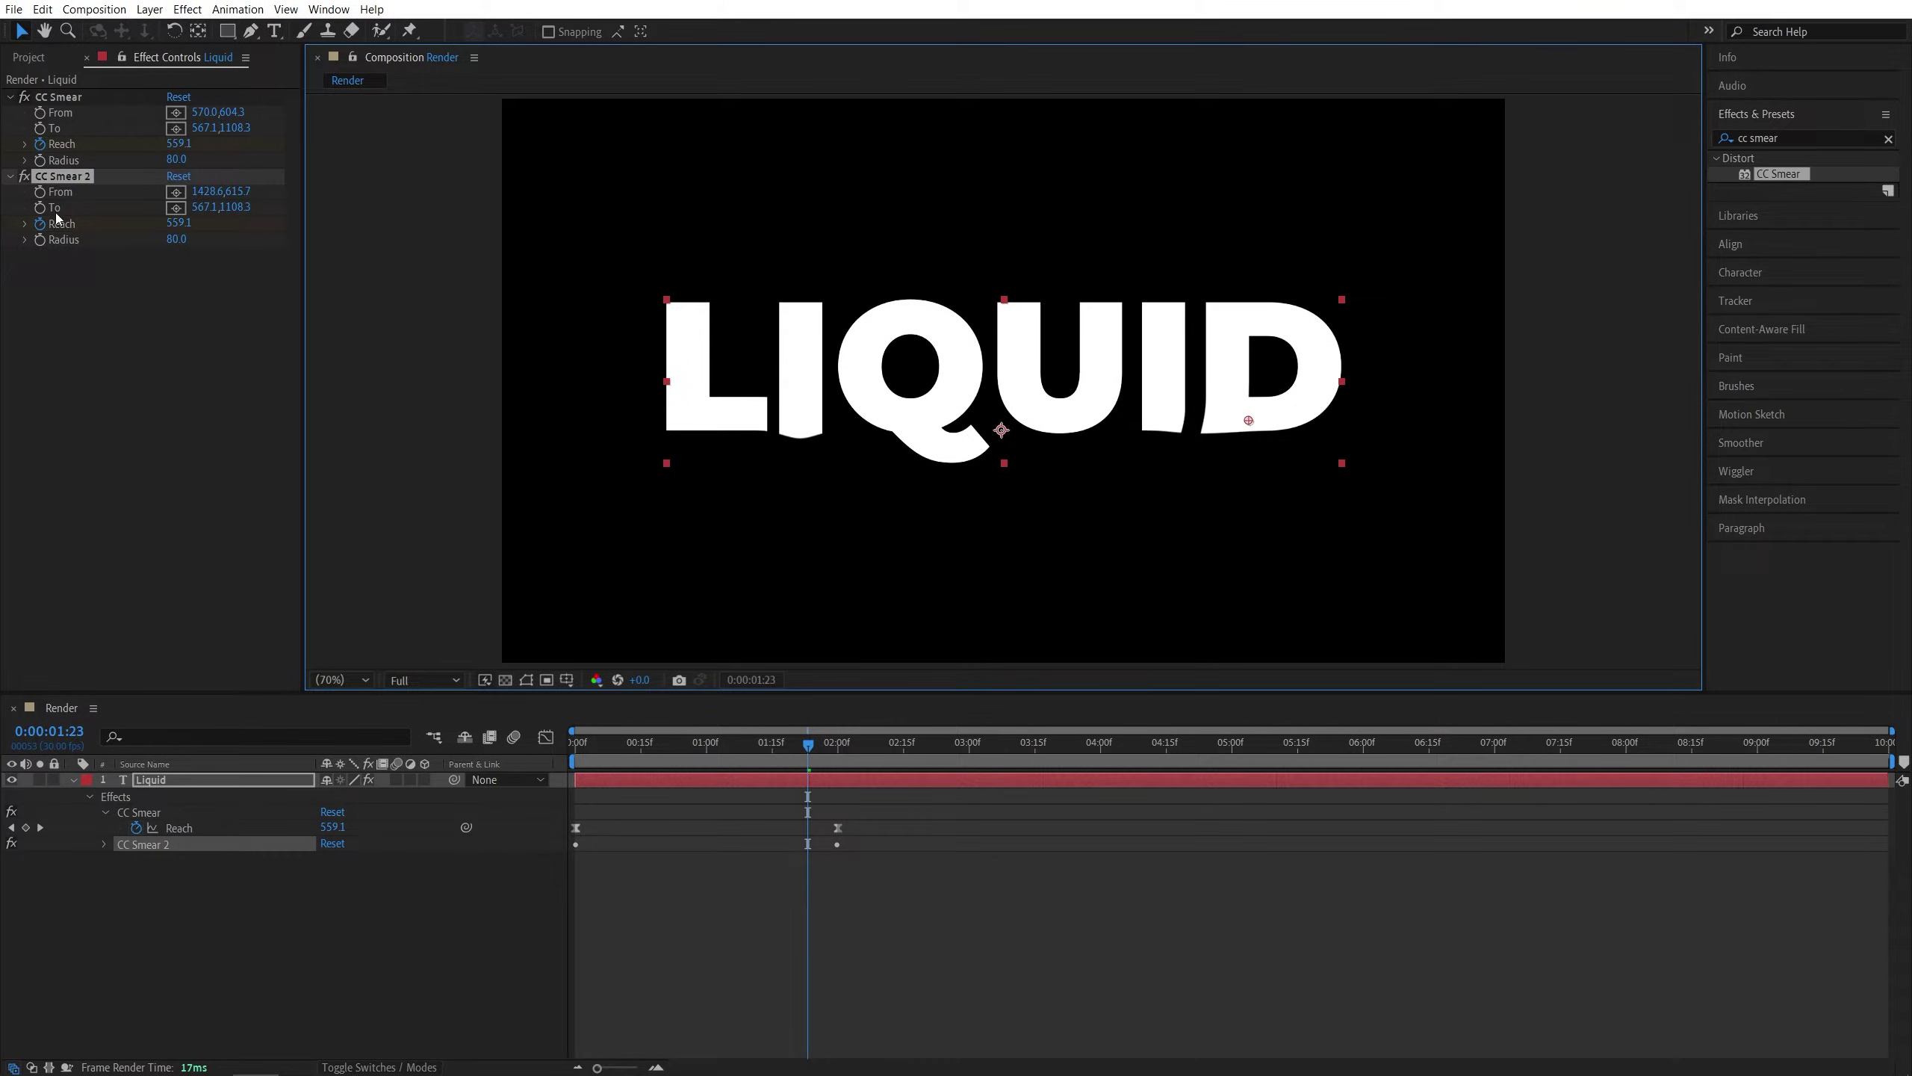
click(178, 208)
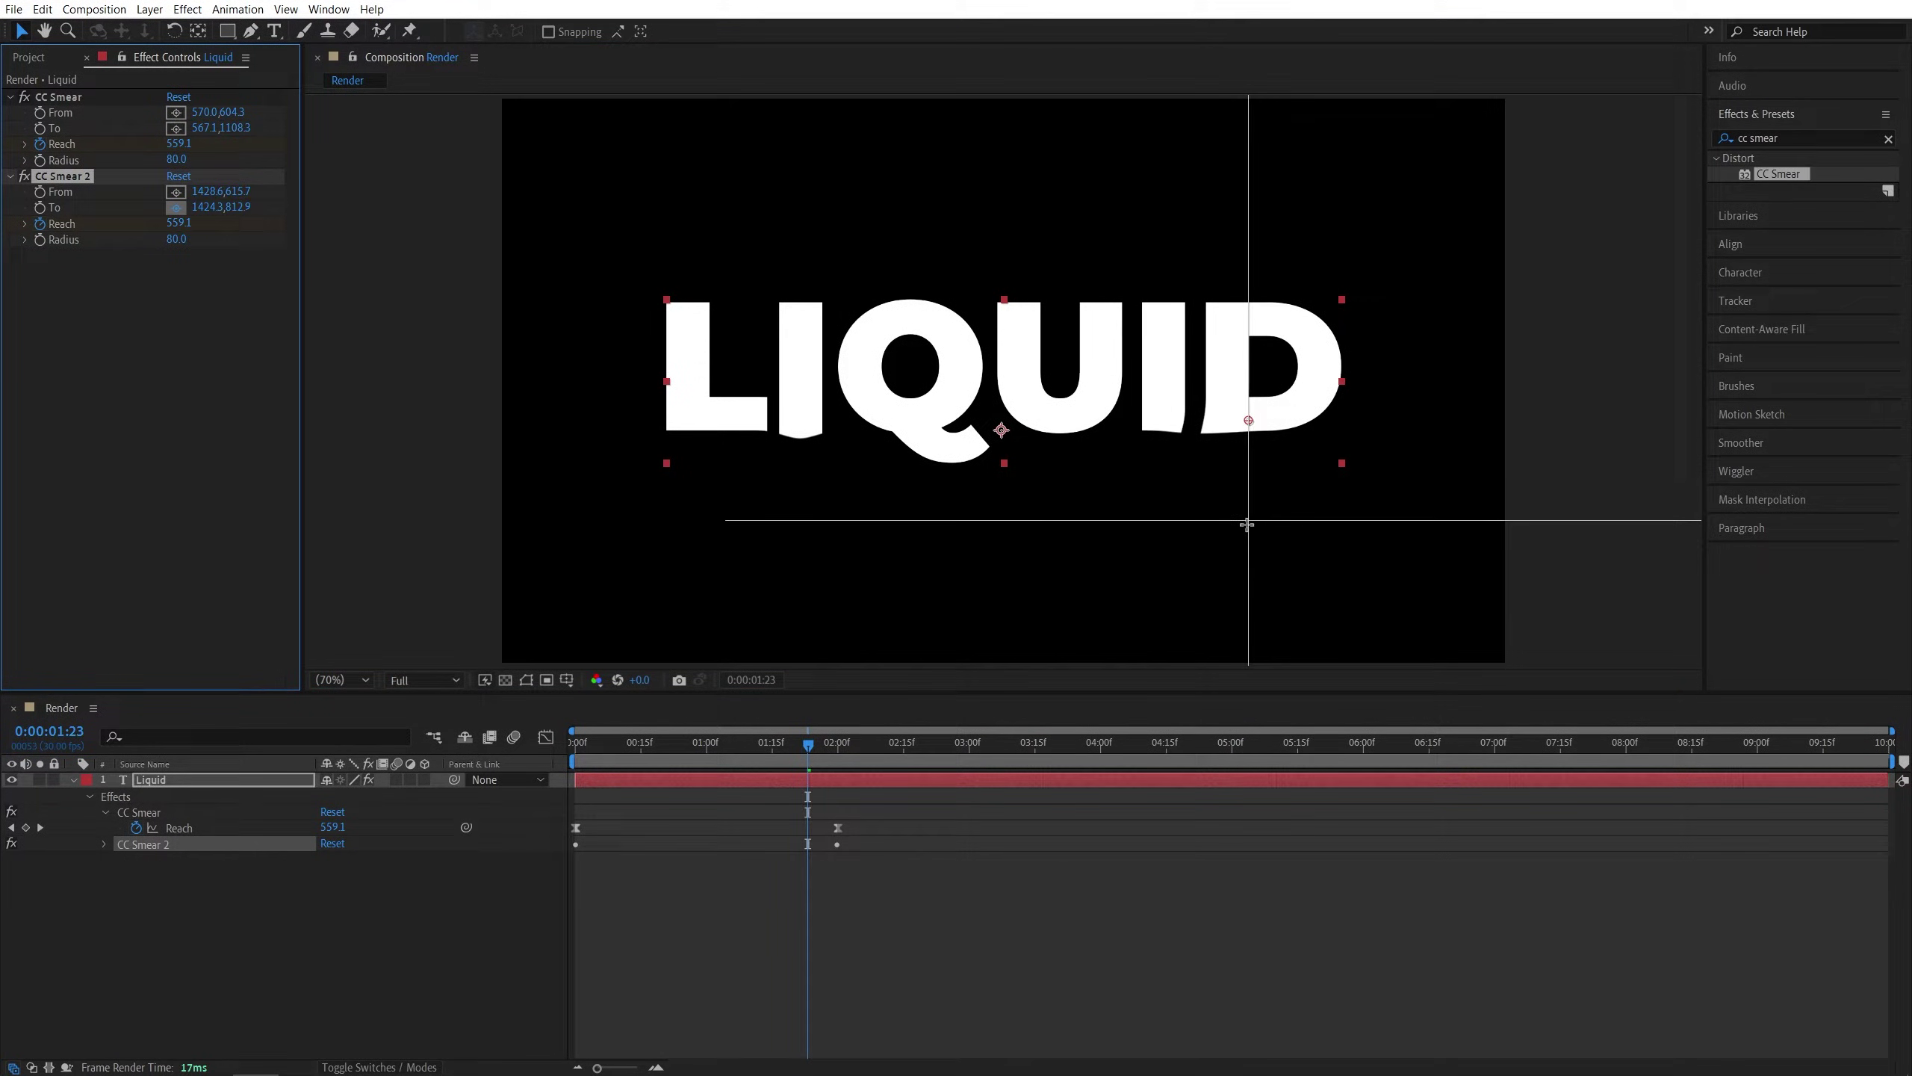
click(1248, 621)
key(comma)
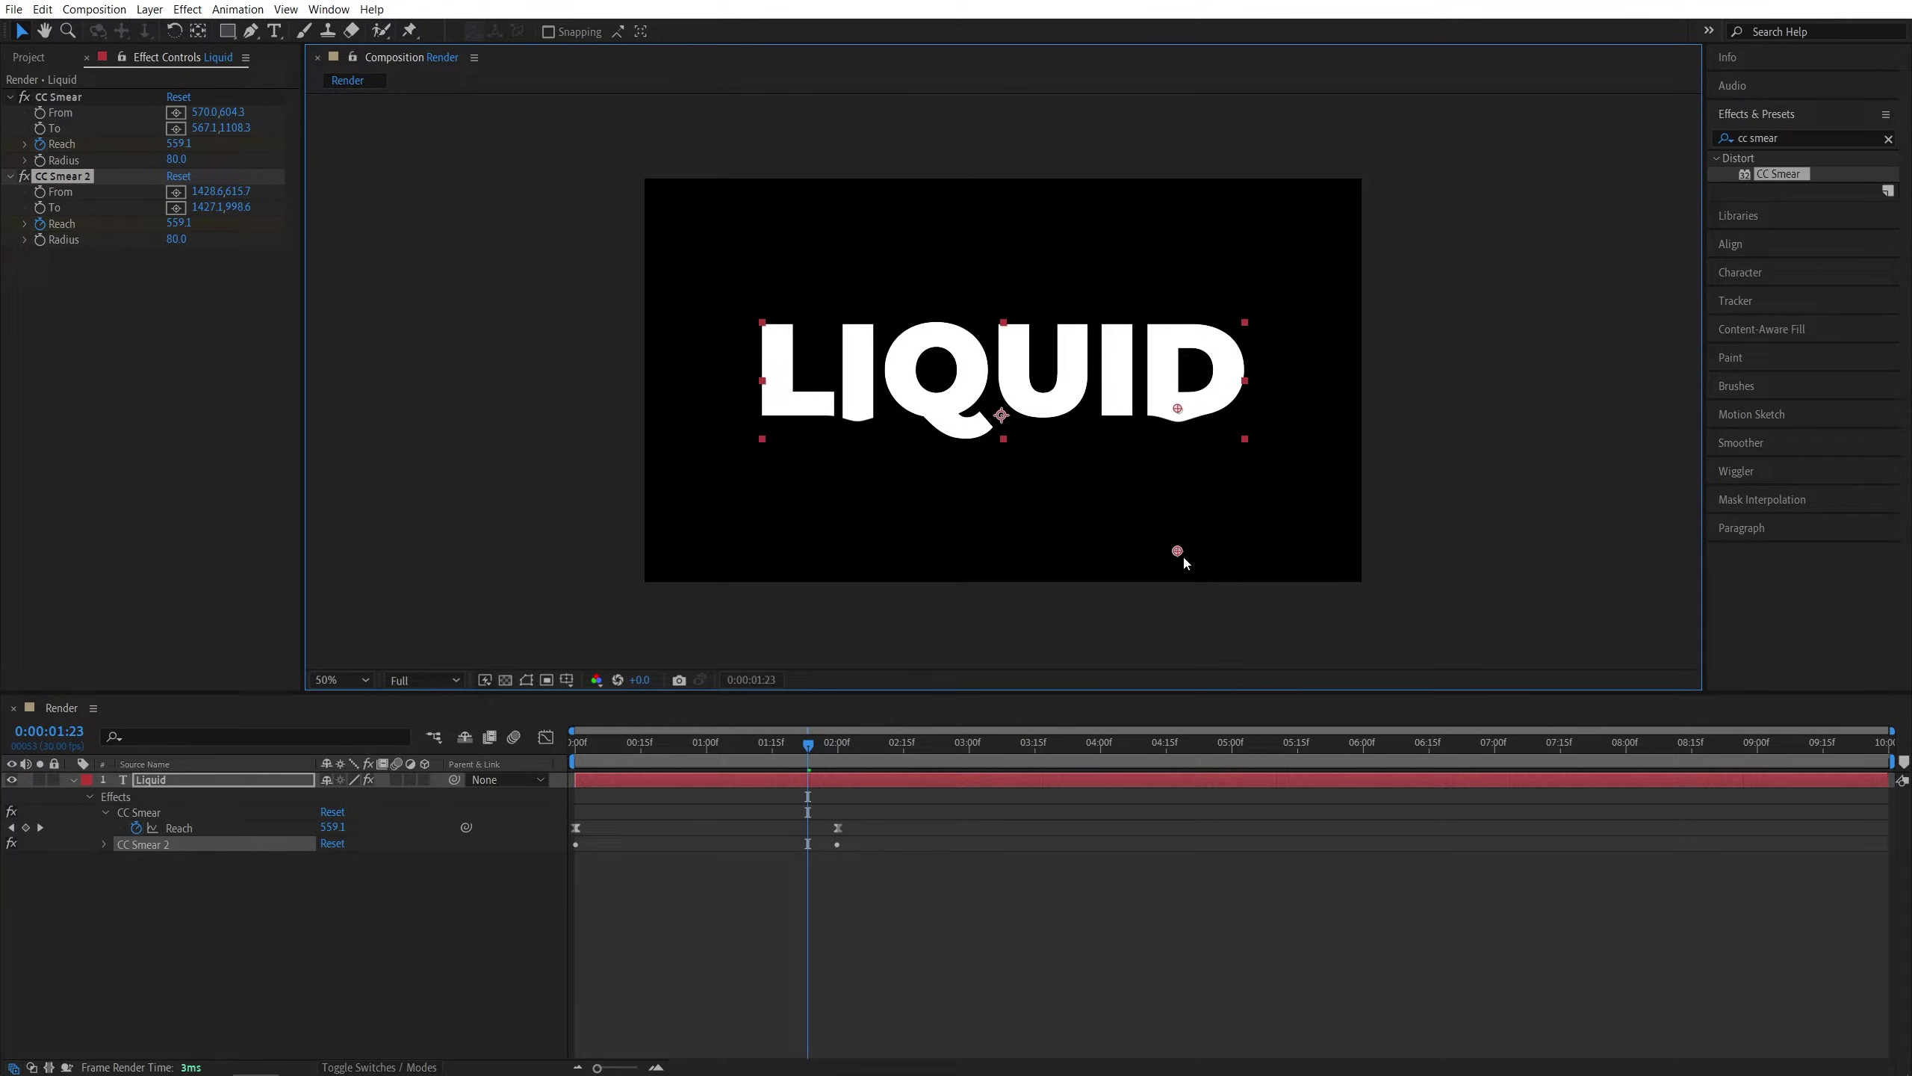
drag(1179, 557, 1181, 574)
drag(722, 759, 576, 759)
key(space)
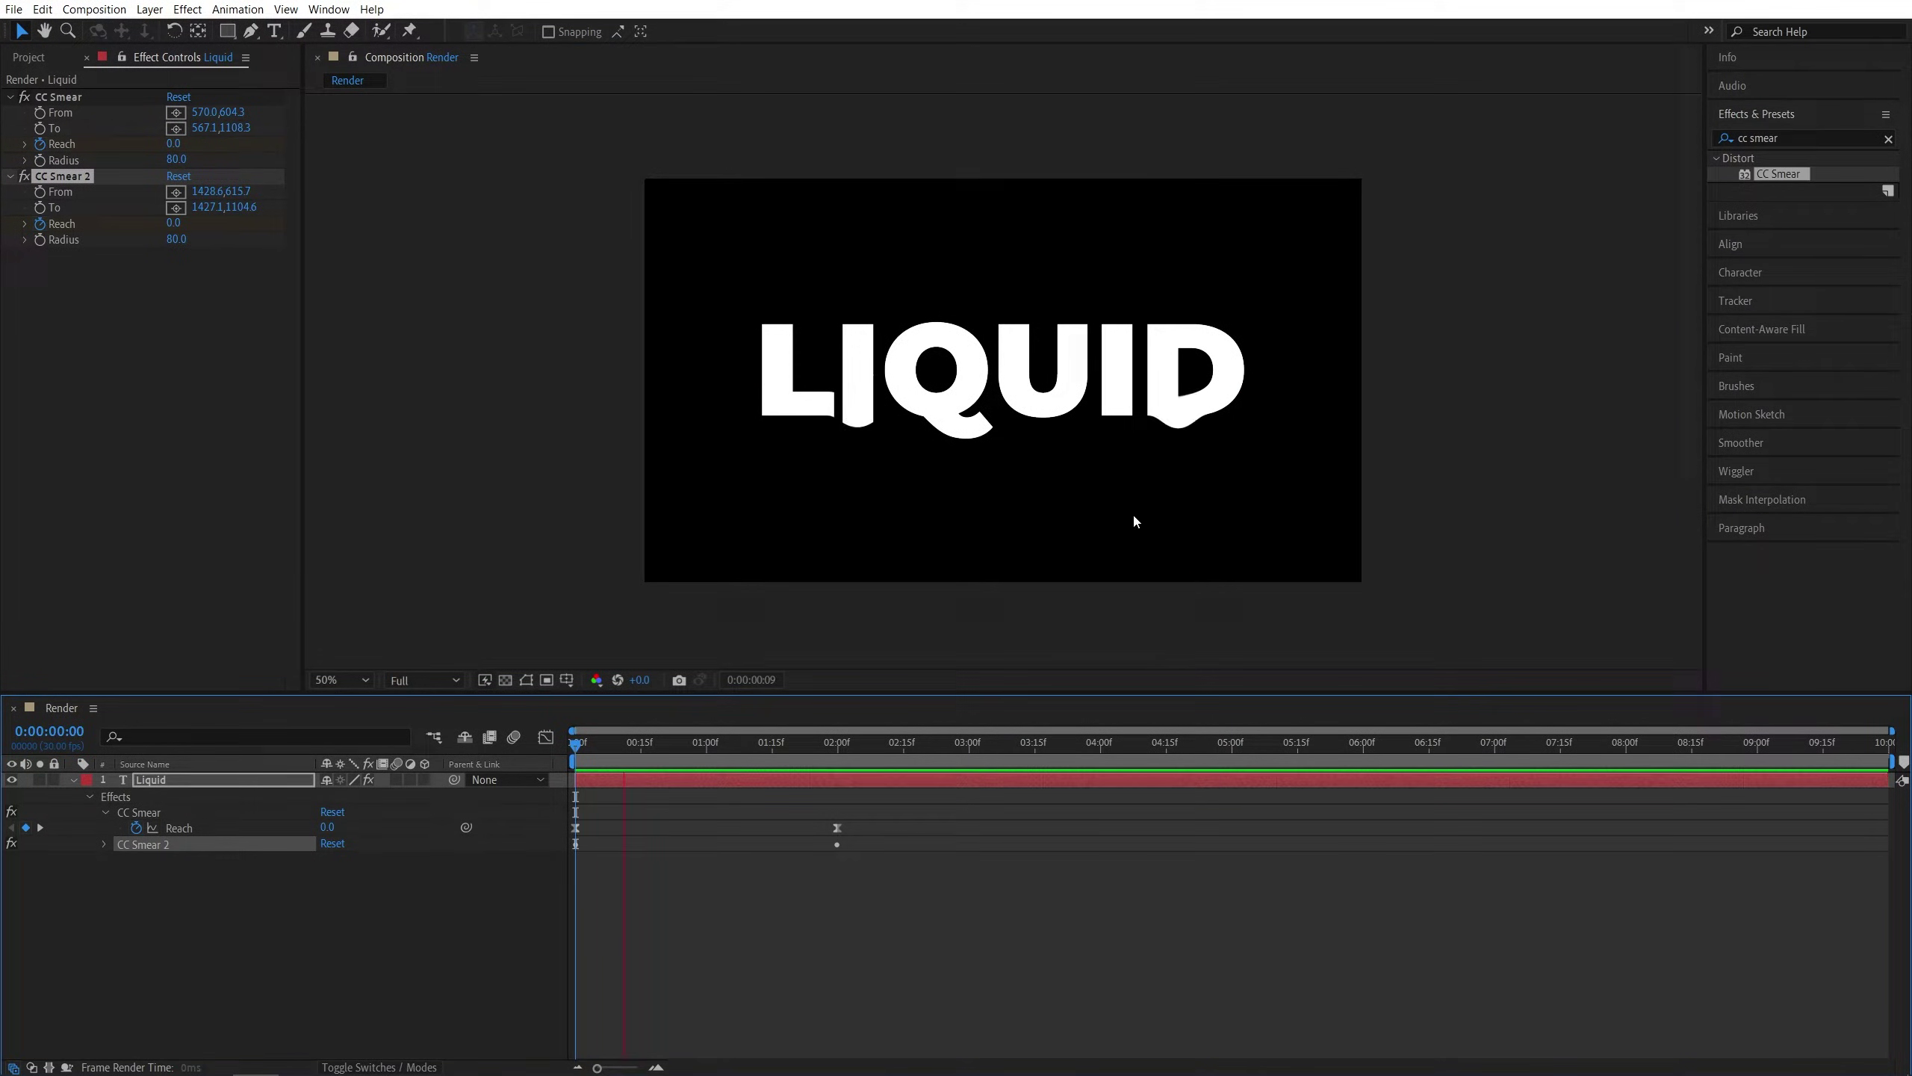
click(1235, 502)
key(period)
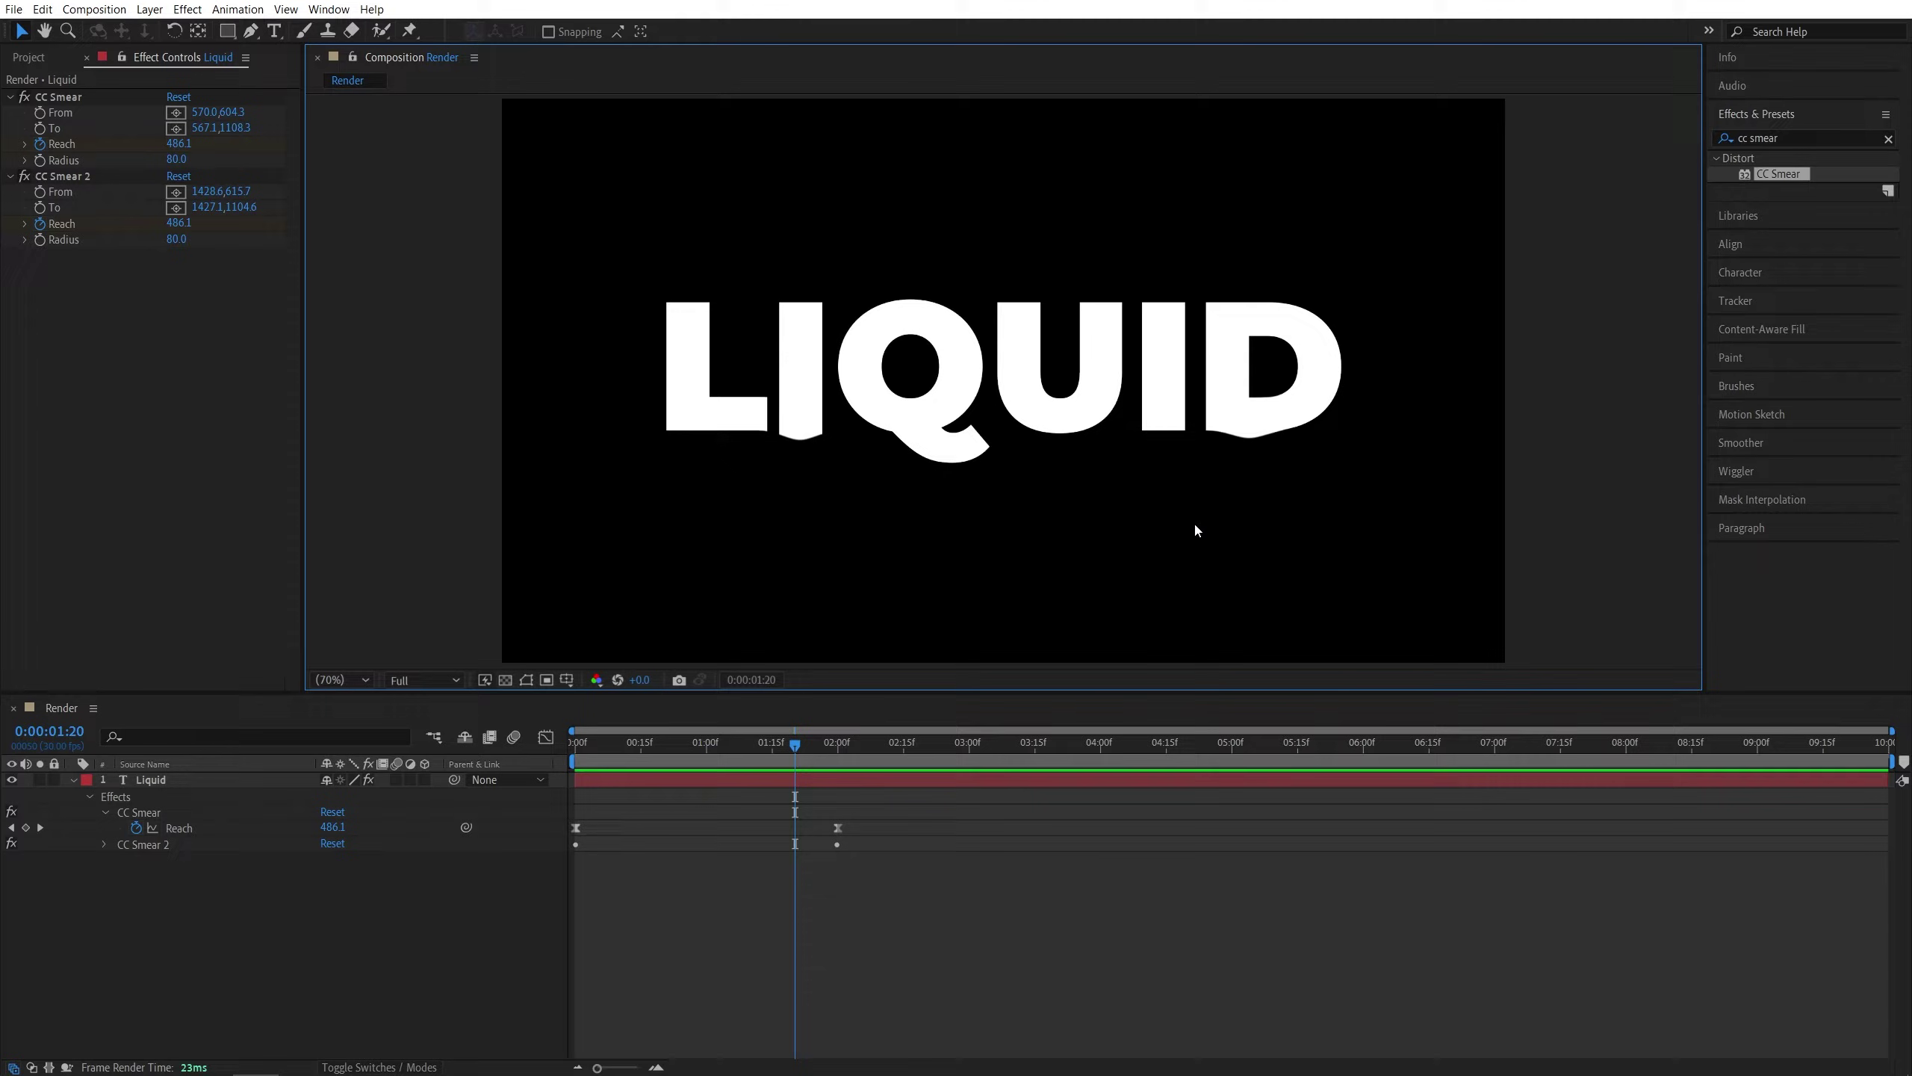
drag(797, 745, 694, 783)
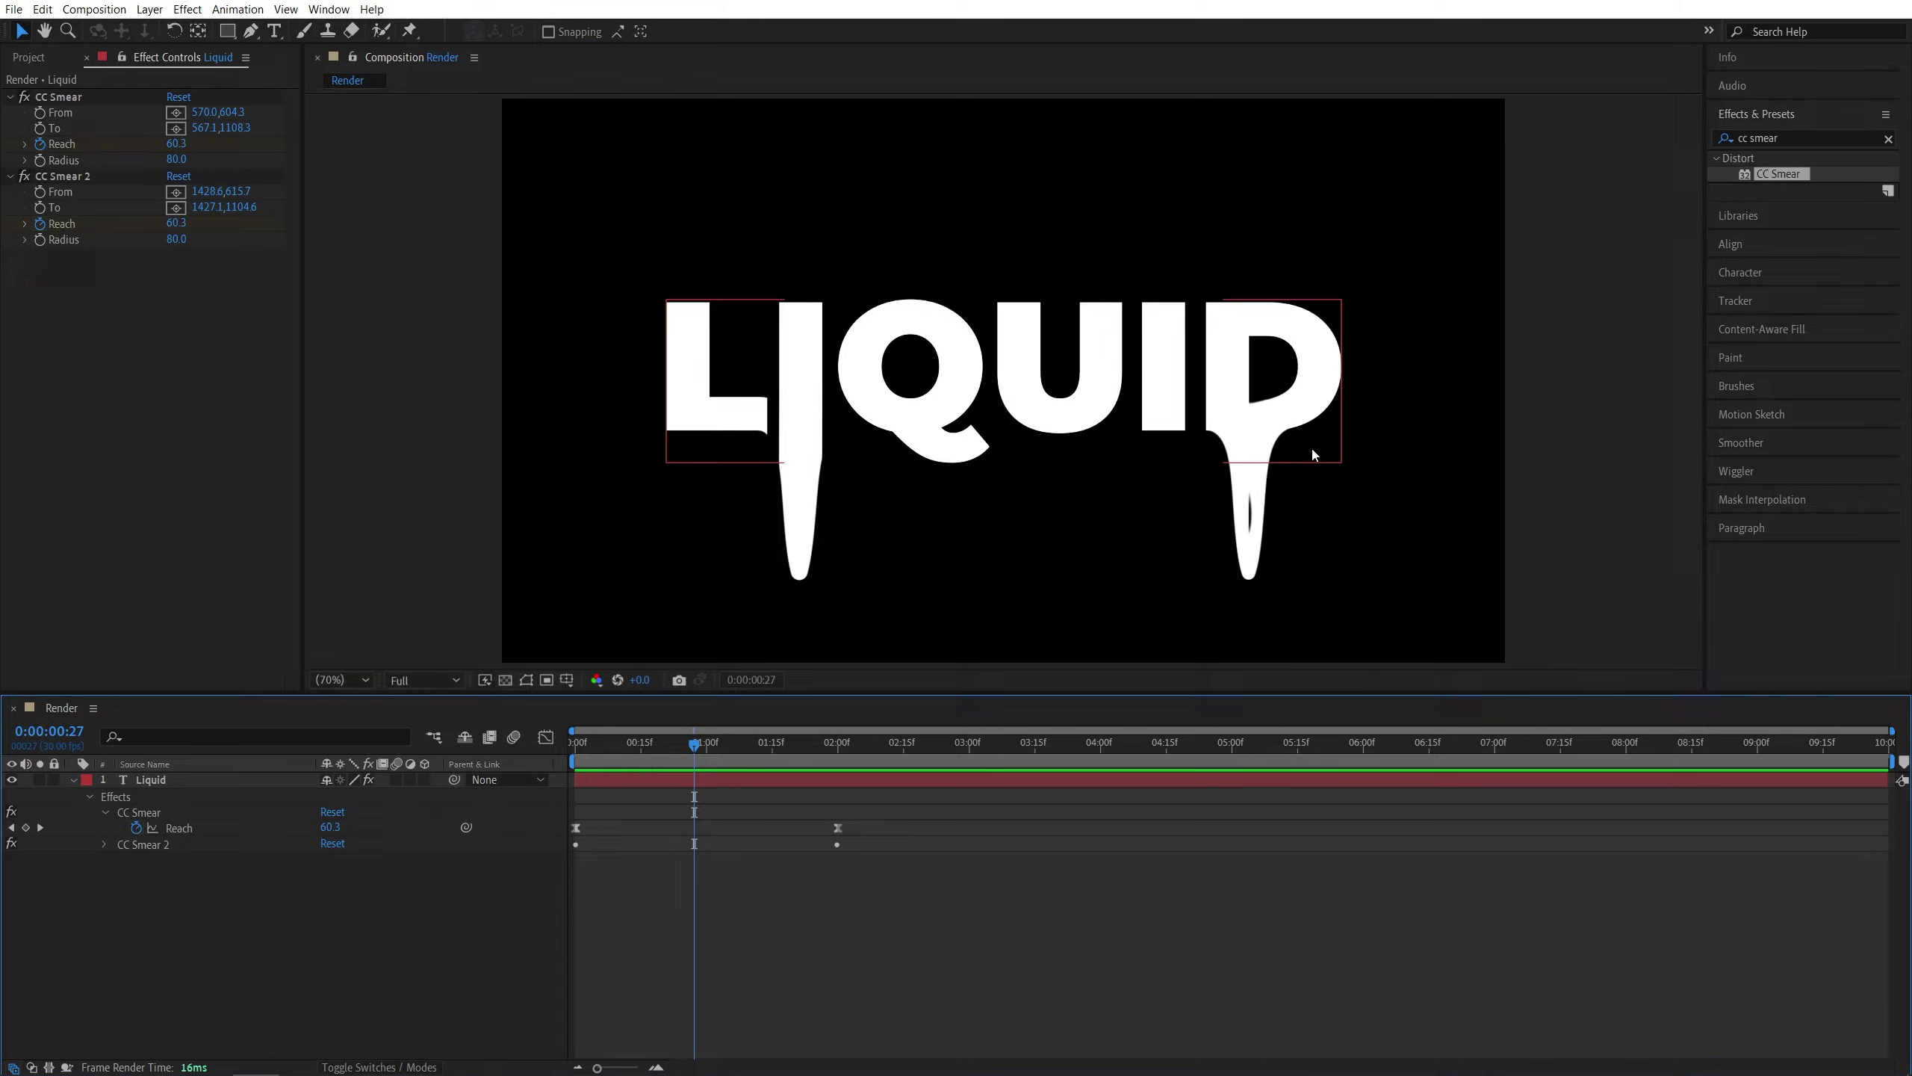
scroll(1313, 454, up, 5)
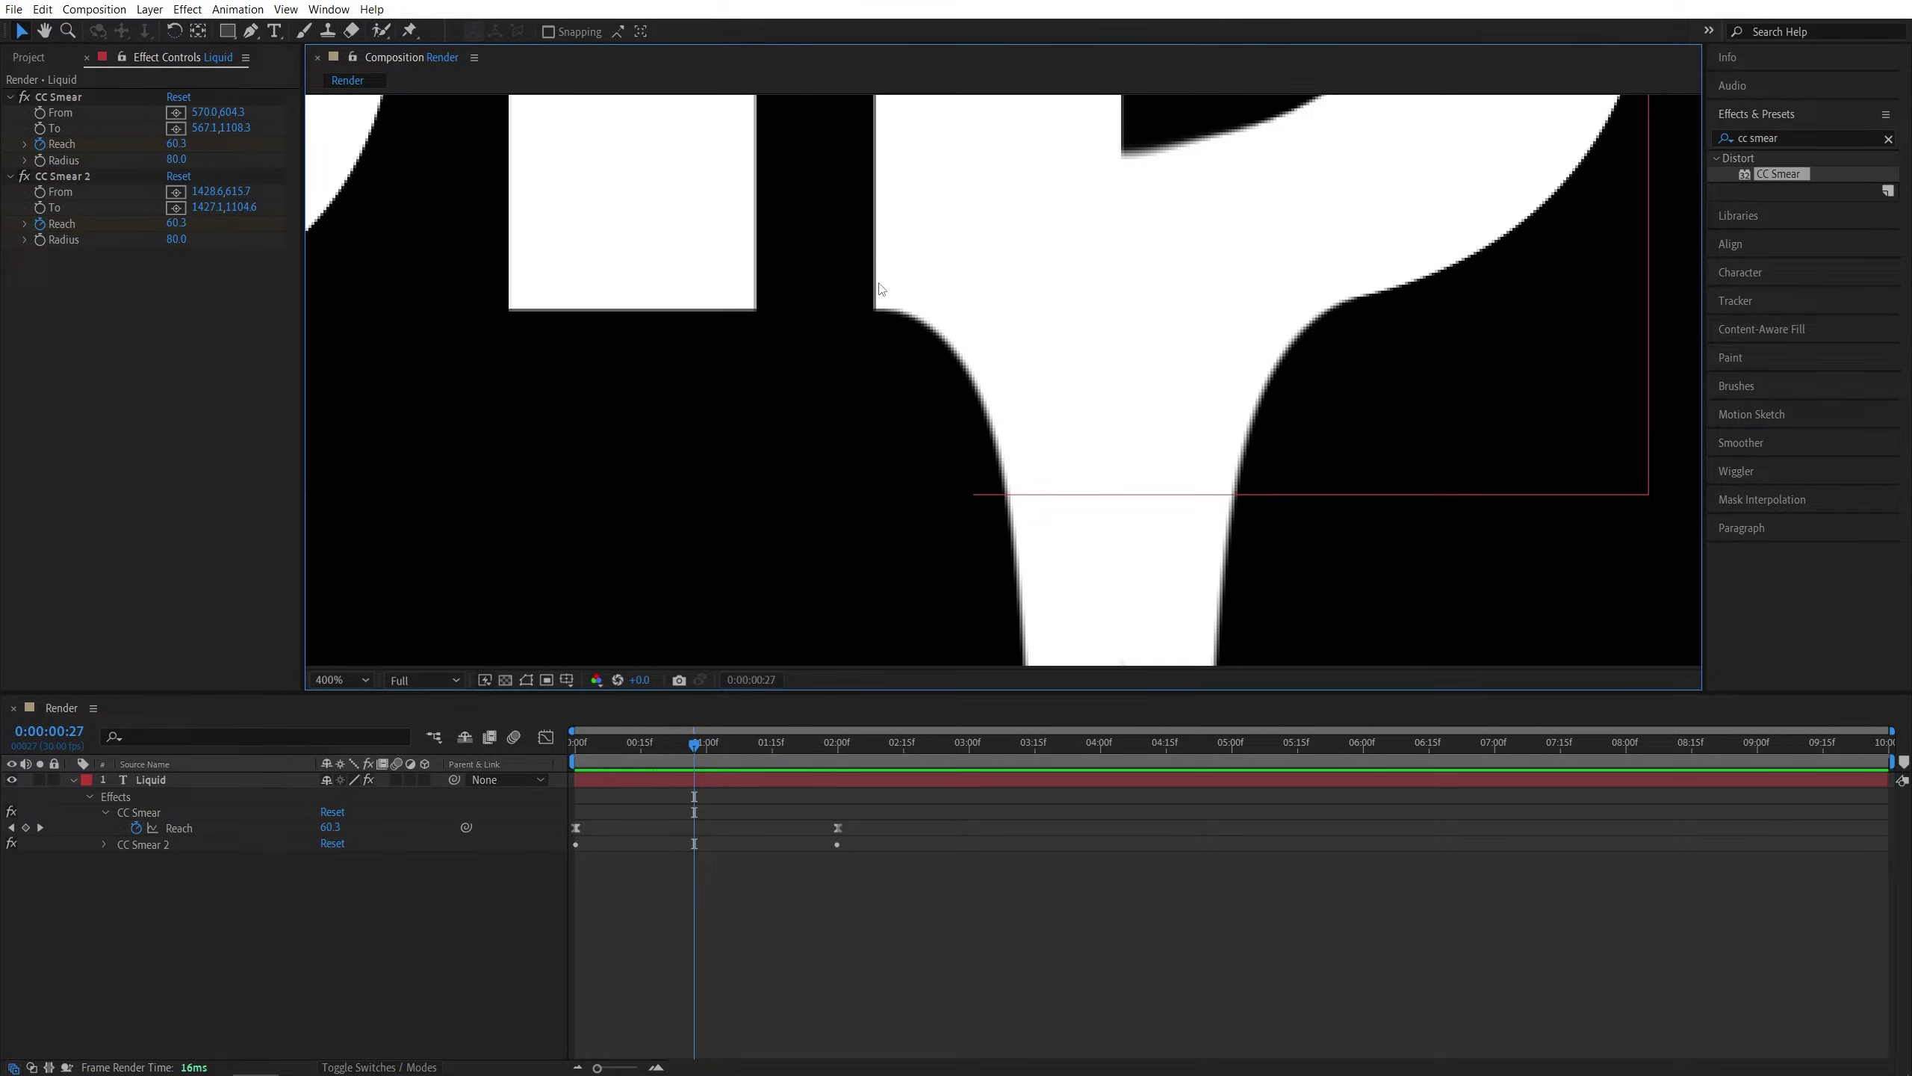
Set CC Smear 2's Radius to 100 in Effect Controls
scroll(1353, 426, down, 2)
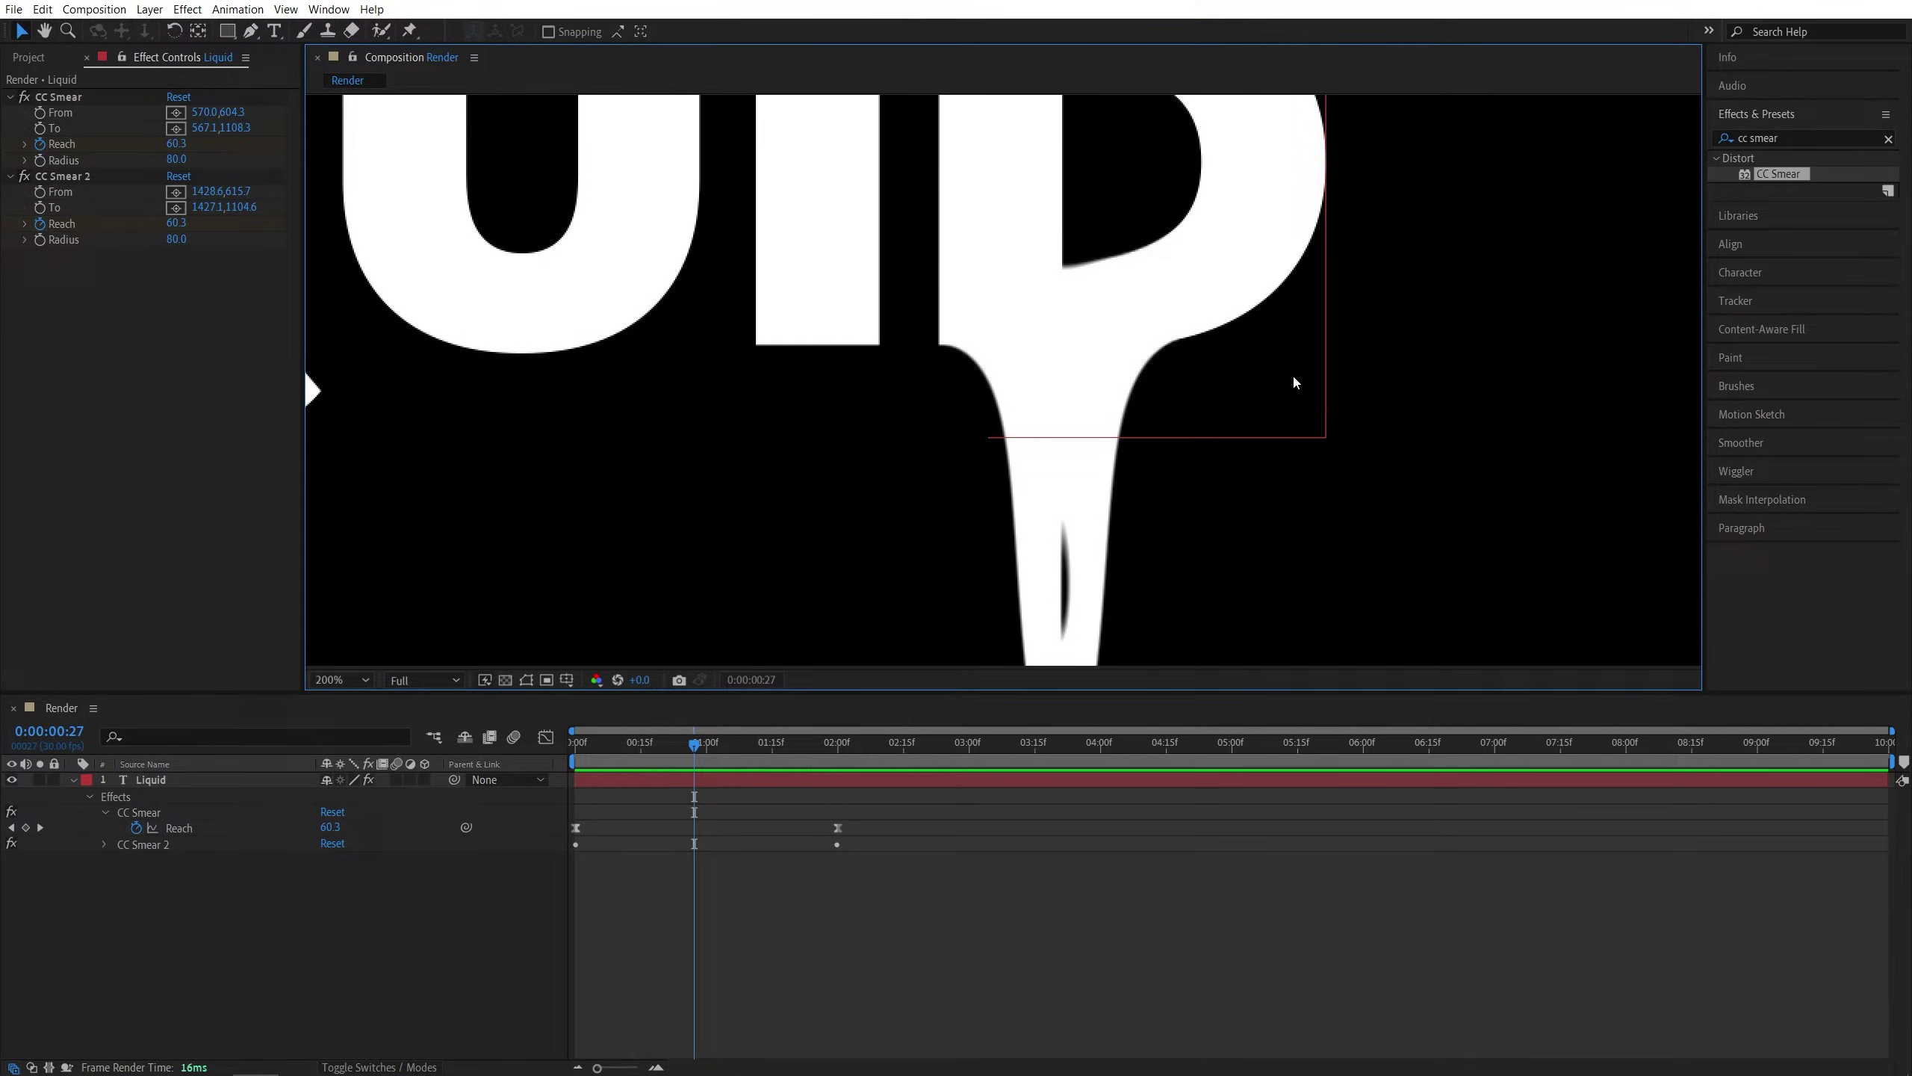
click(73, 178)
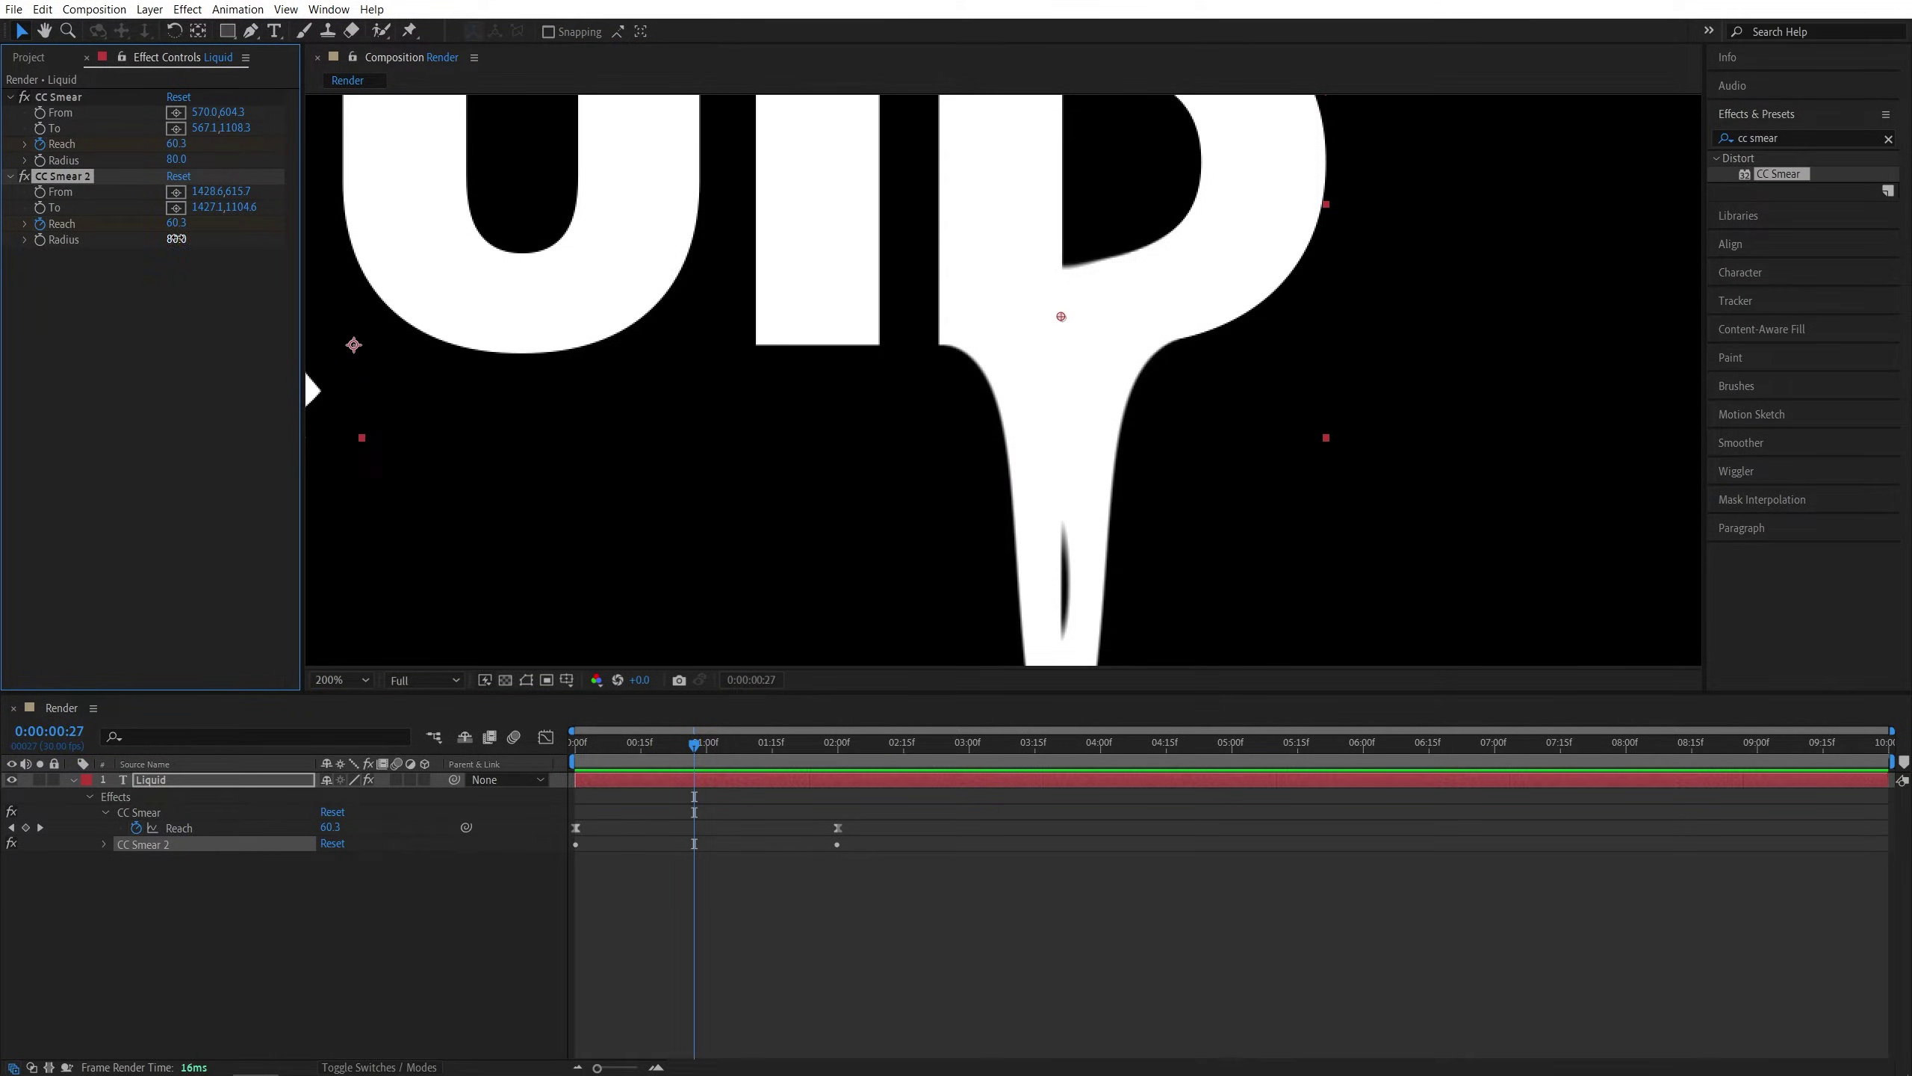
drag(178, 239, 385, 287)
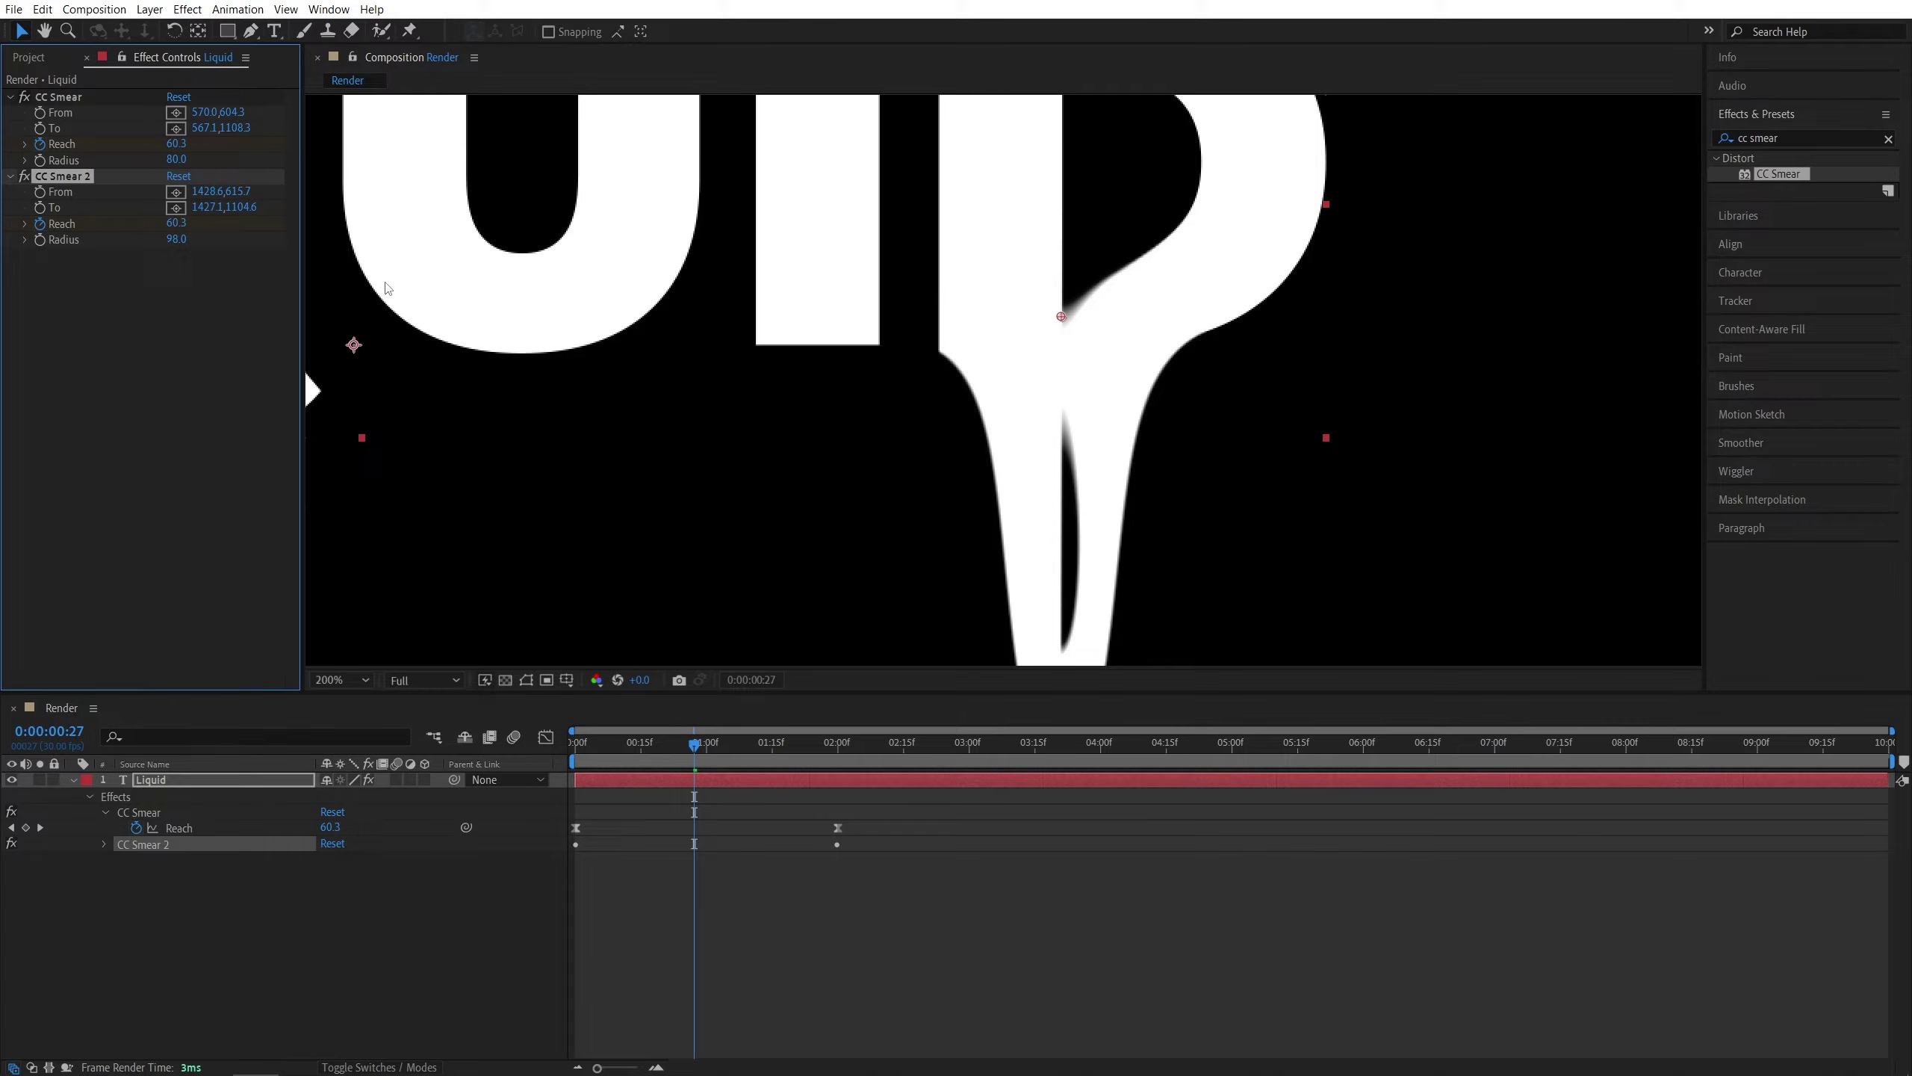
click(181, 240)
text(100)
key(Return)
Preview the drip animation from the first frame
key(comma)
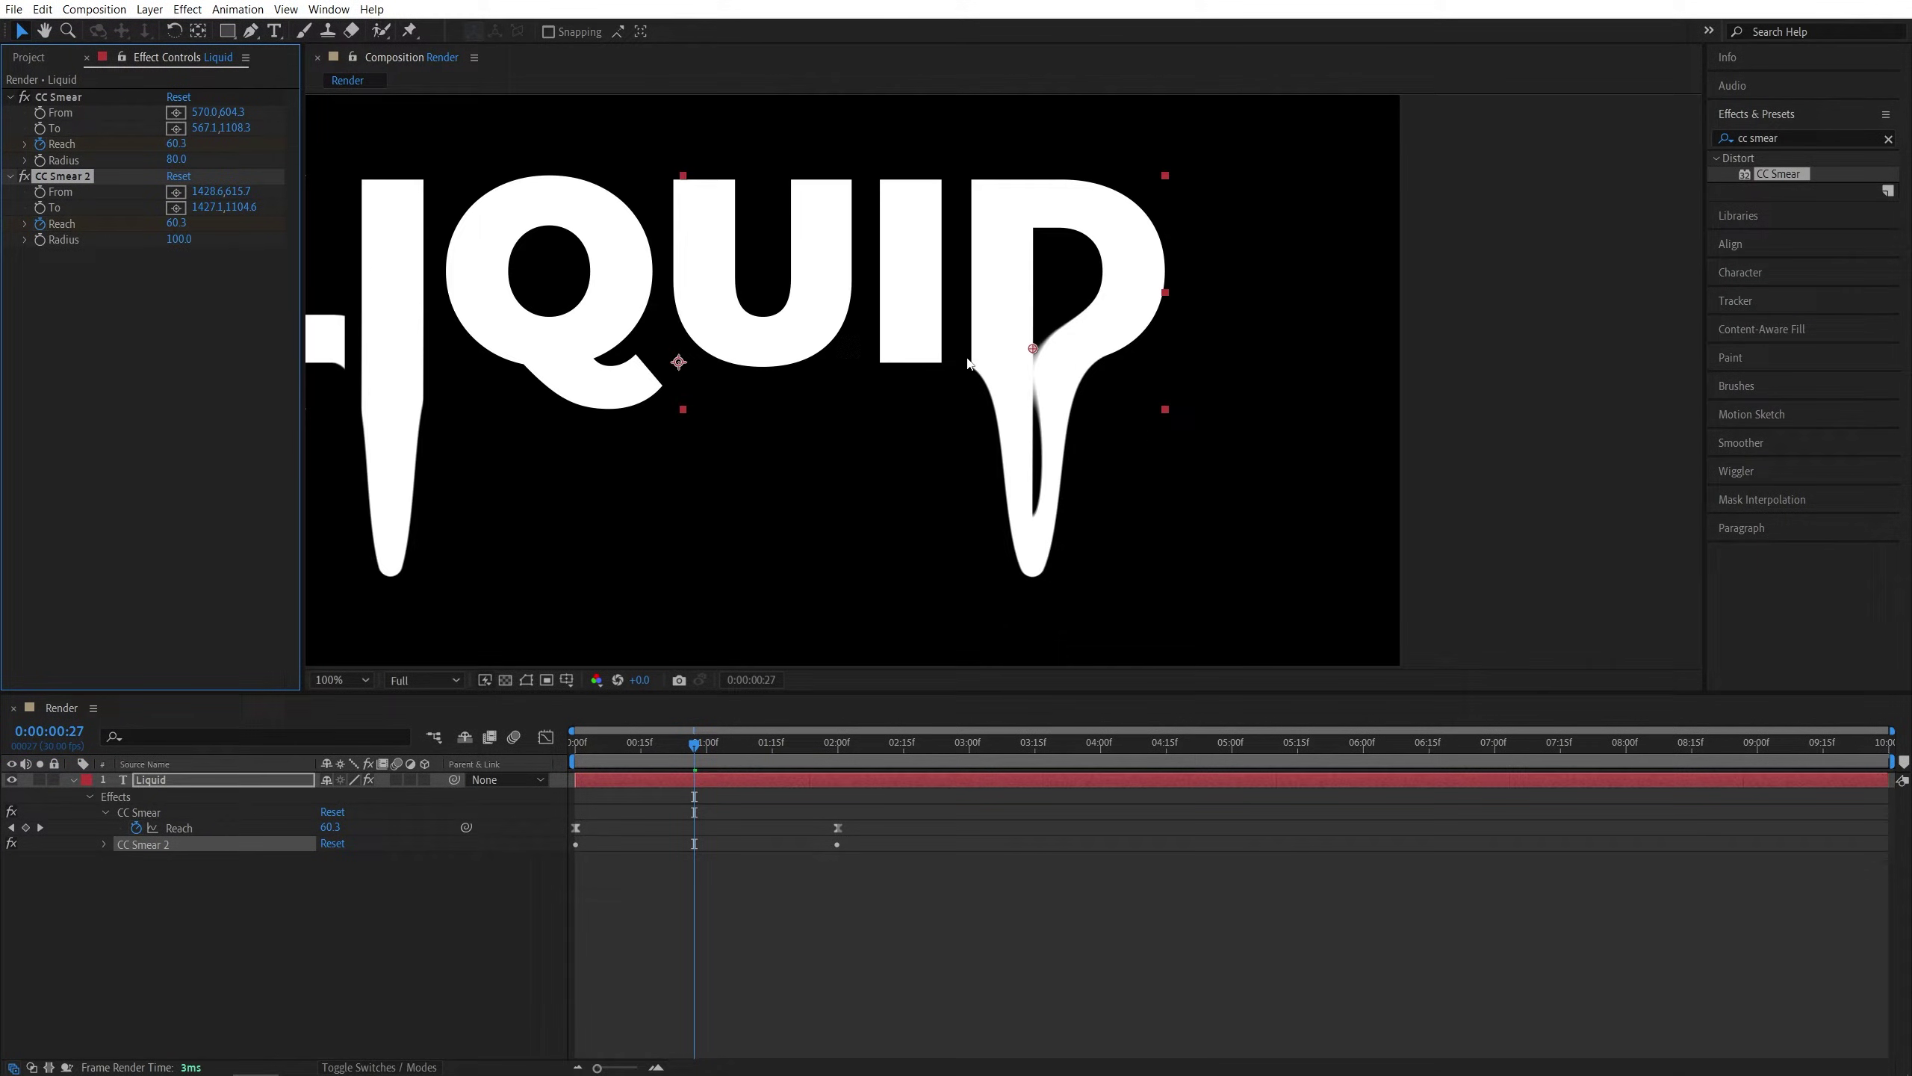
key(Home)
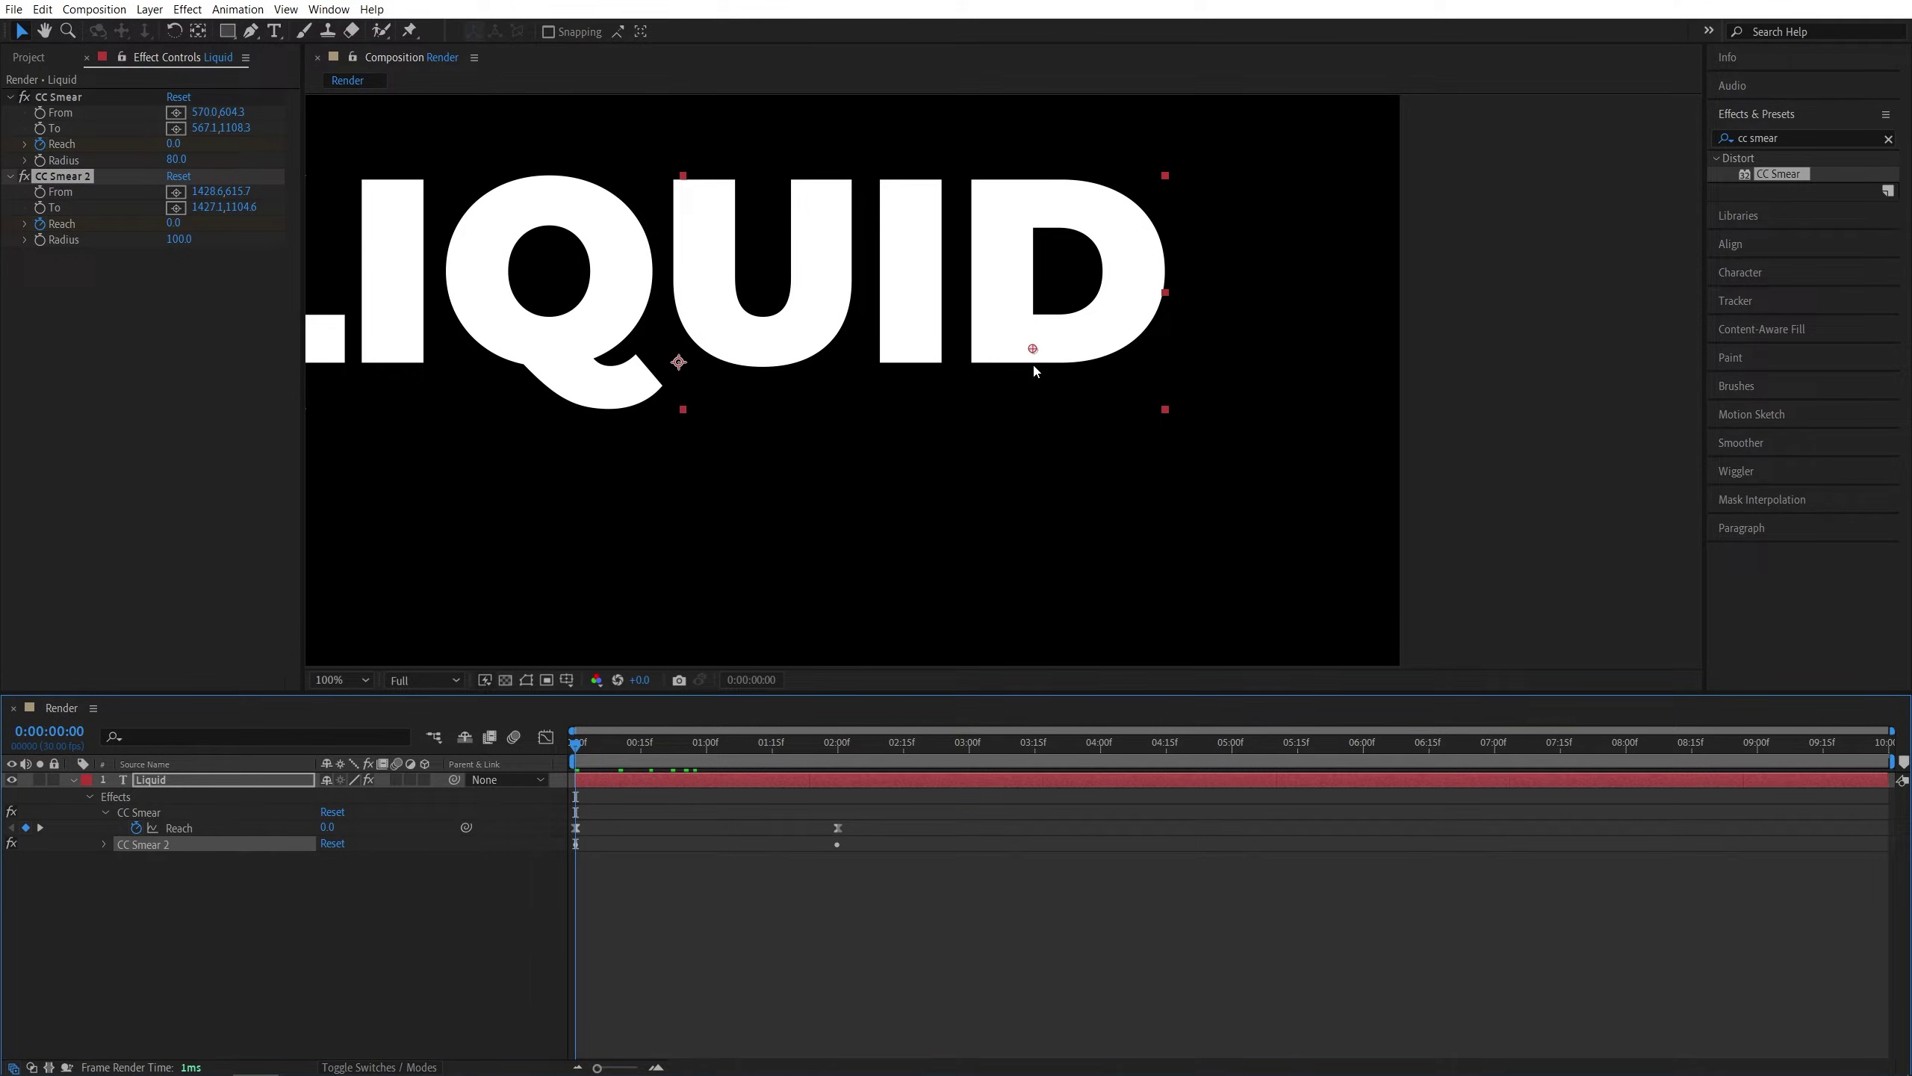
key(space)
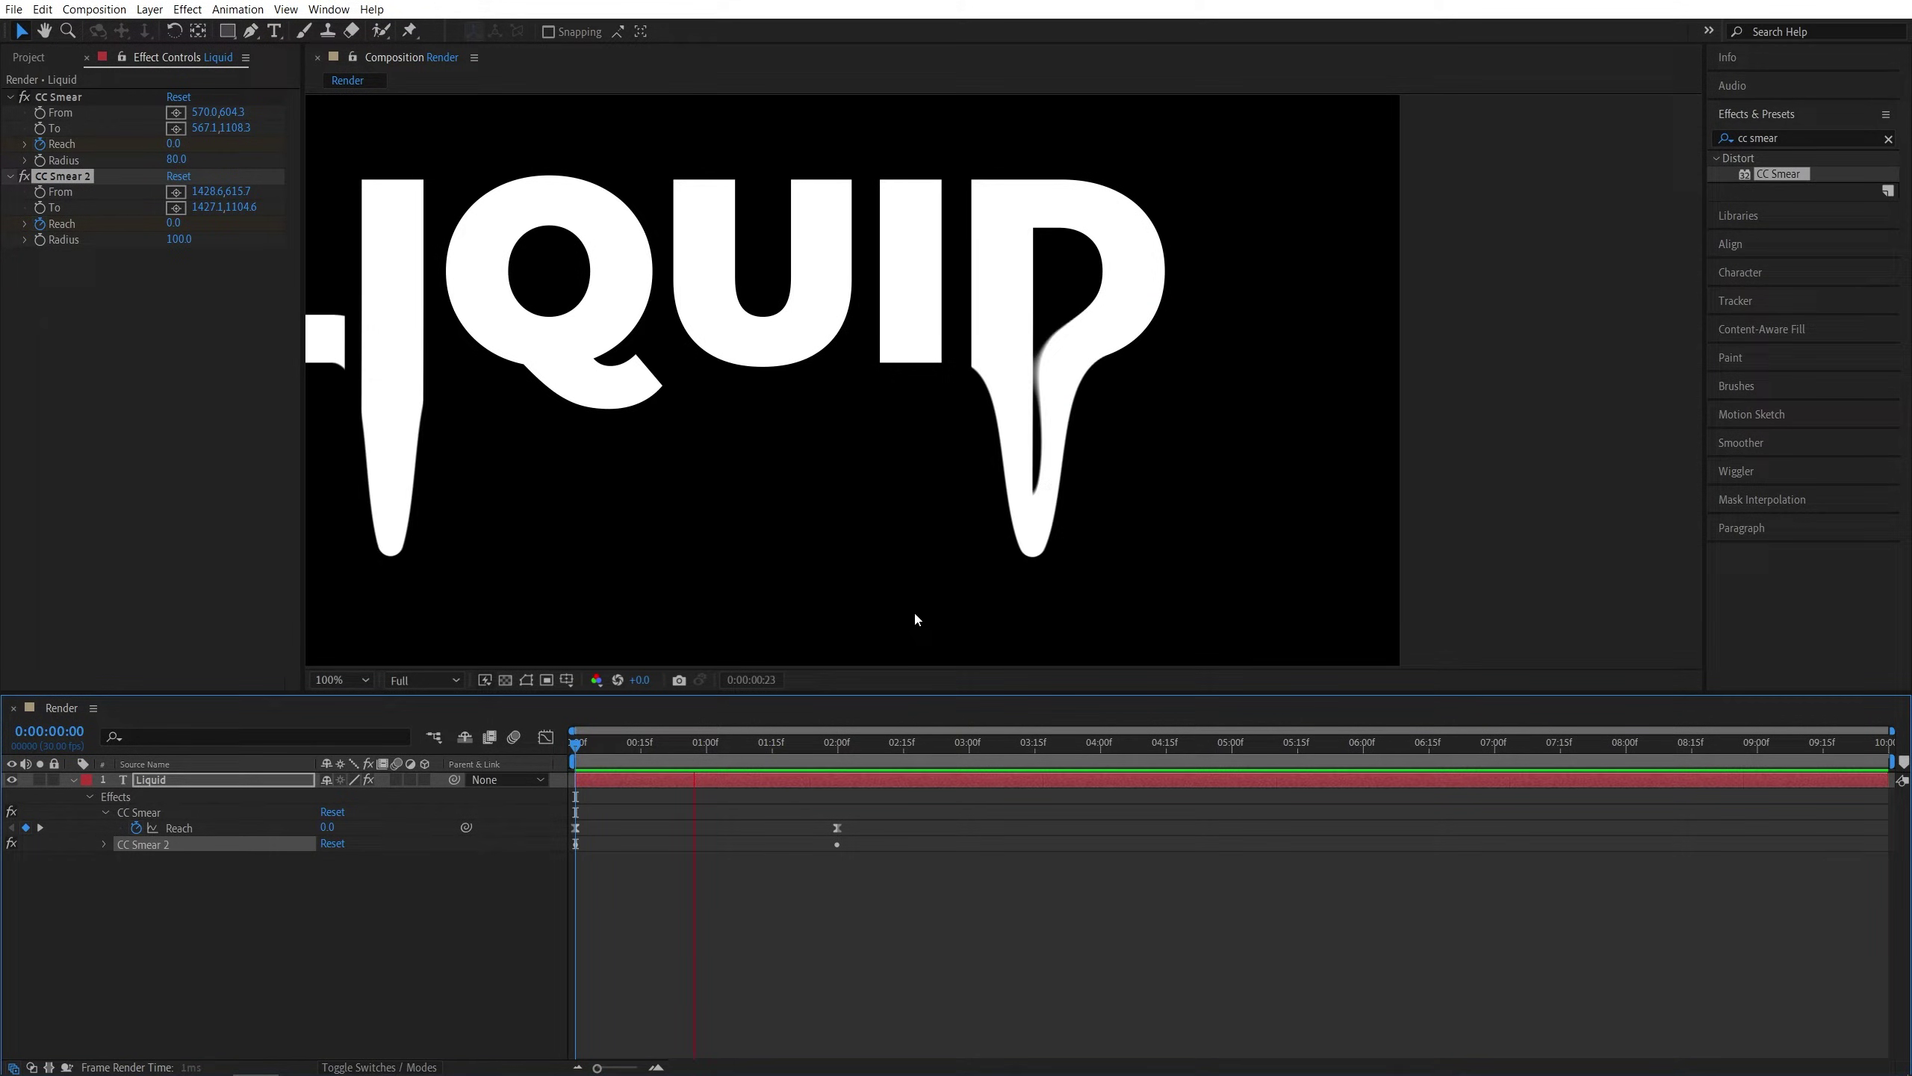
Drag CC Smear 2's From point higher up the D and replay the animation
mouse_move(789, 748)
mouse_down()
mouse_move(656, 769)
mouse_move(710, 746)
mouse_up()
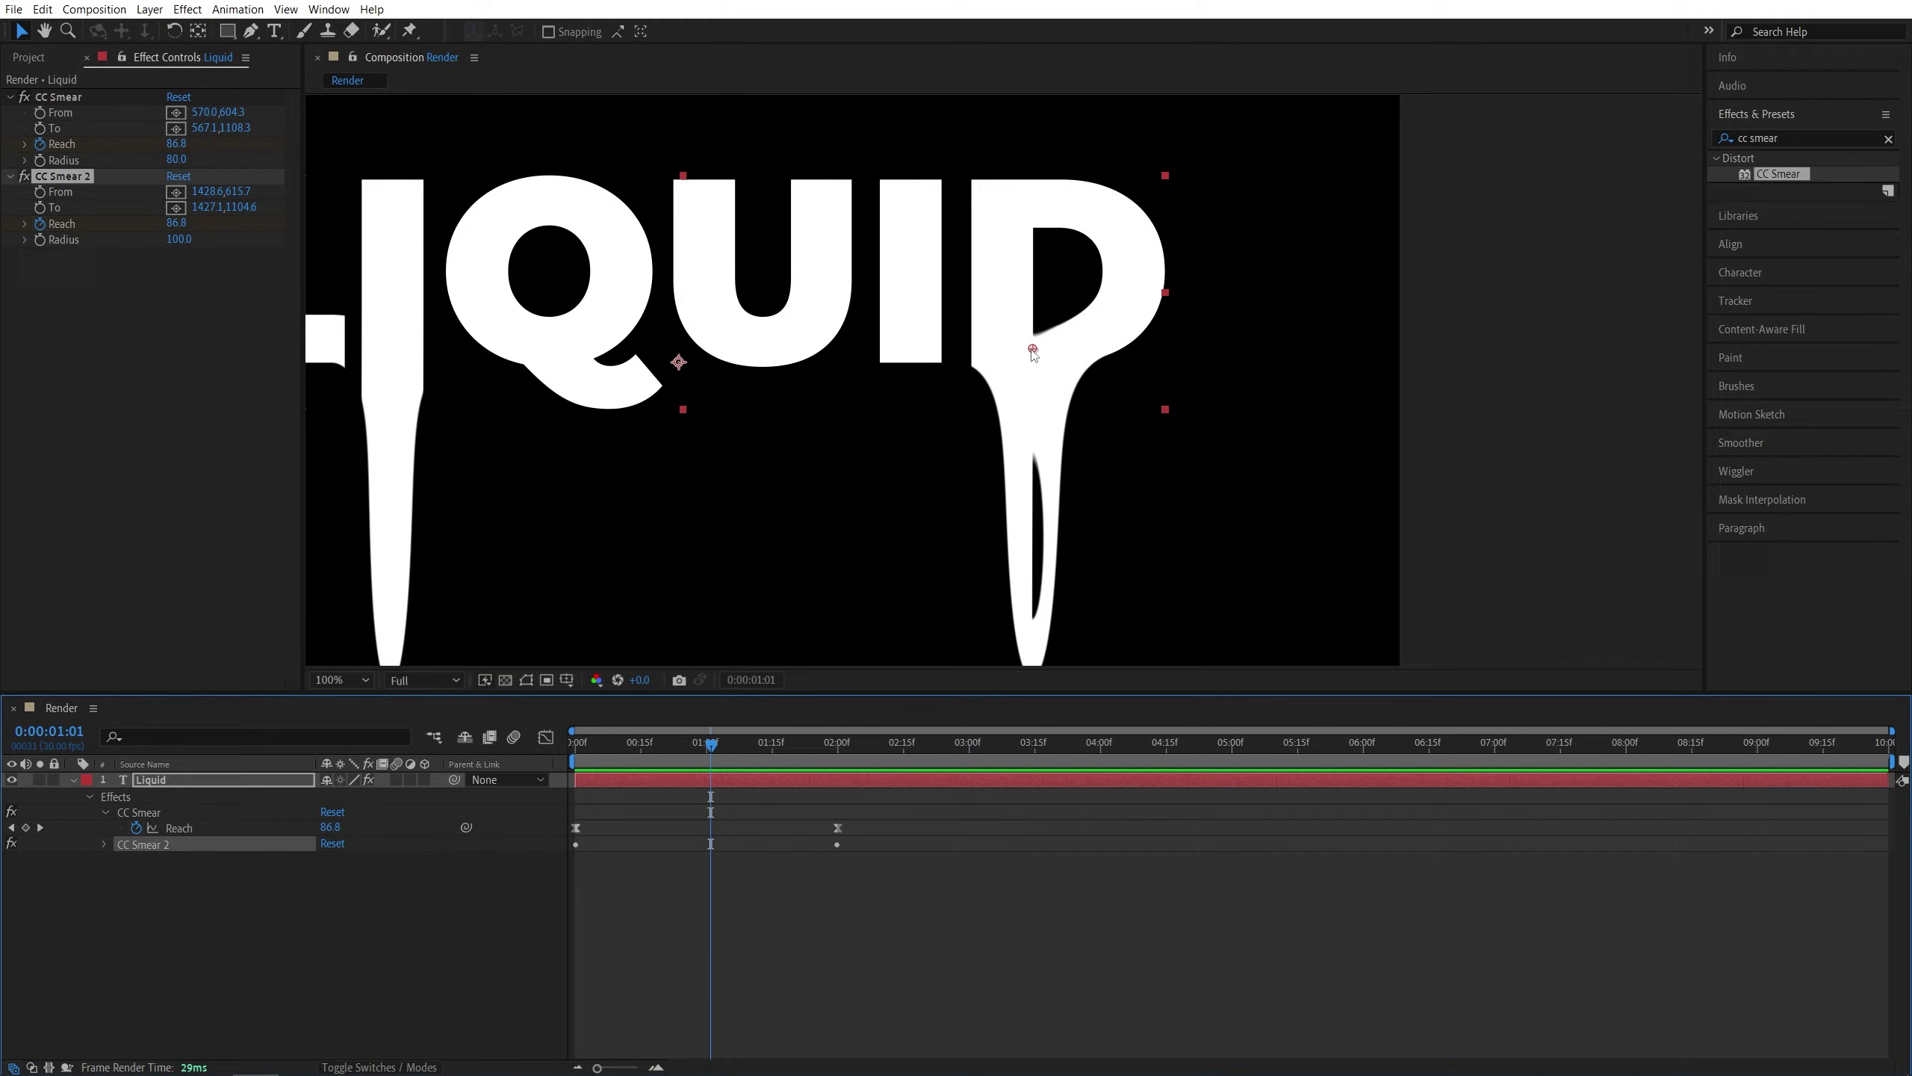
drag(1033, 349, 1033, 325)
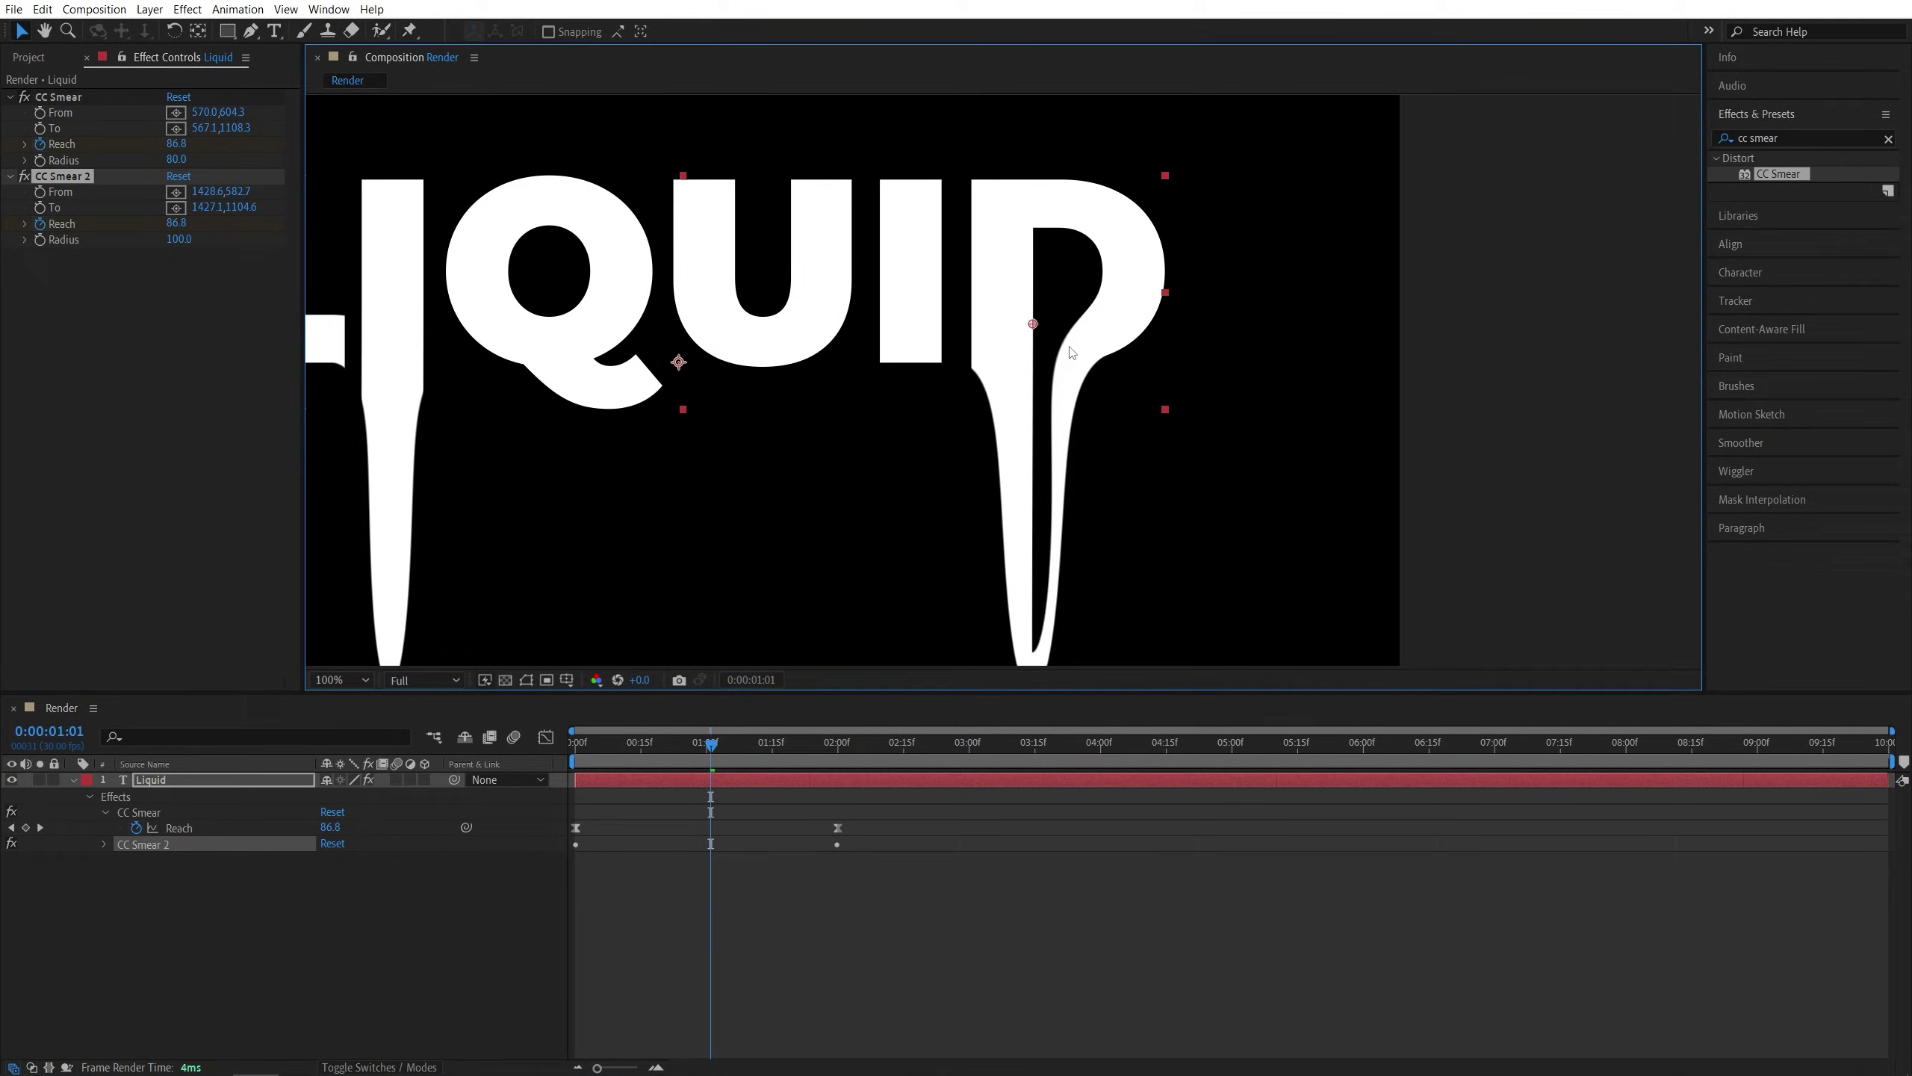
key(space)
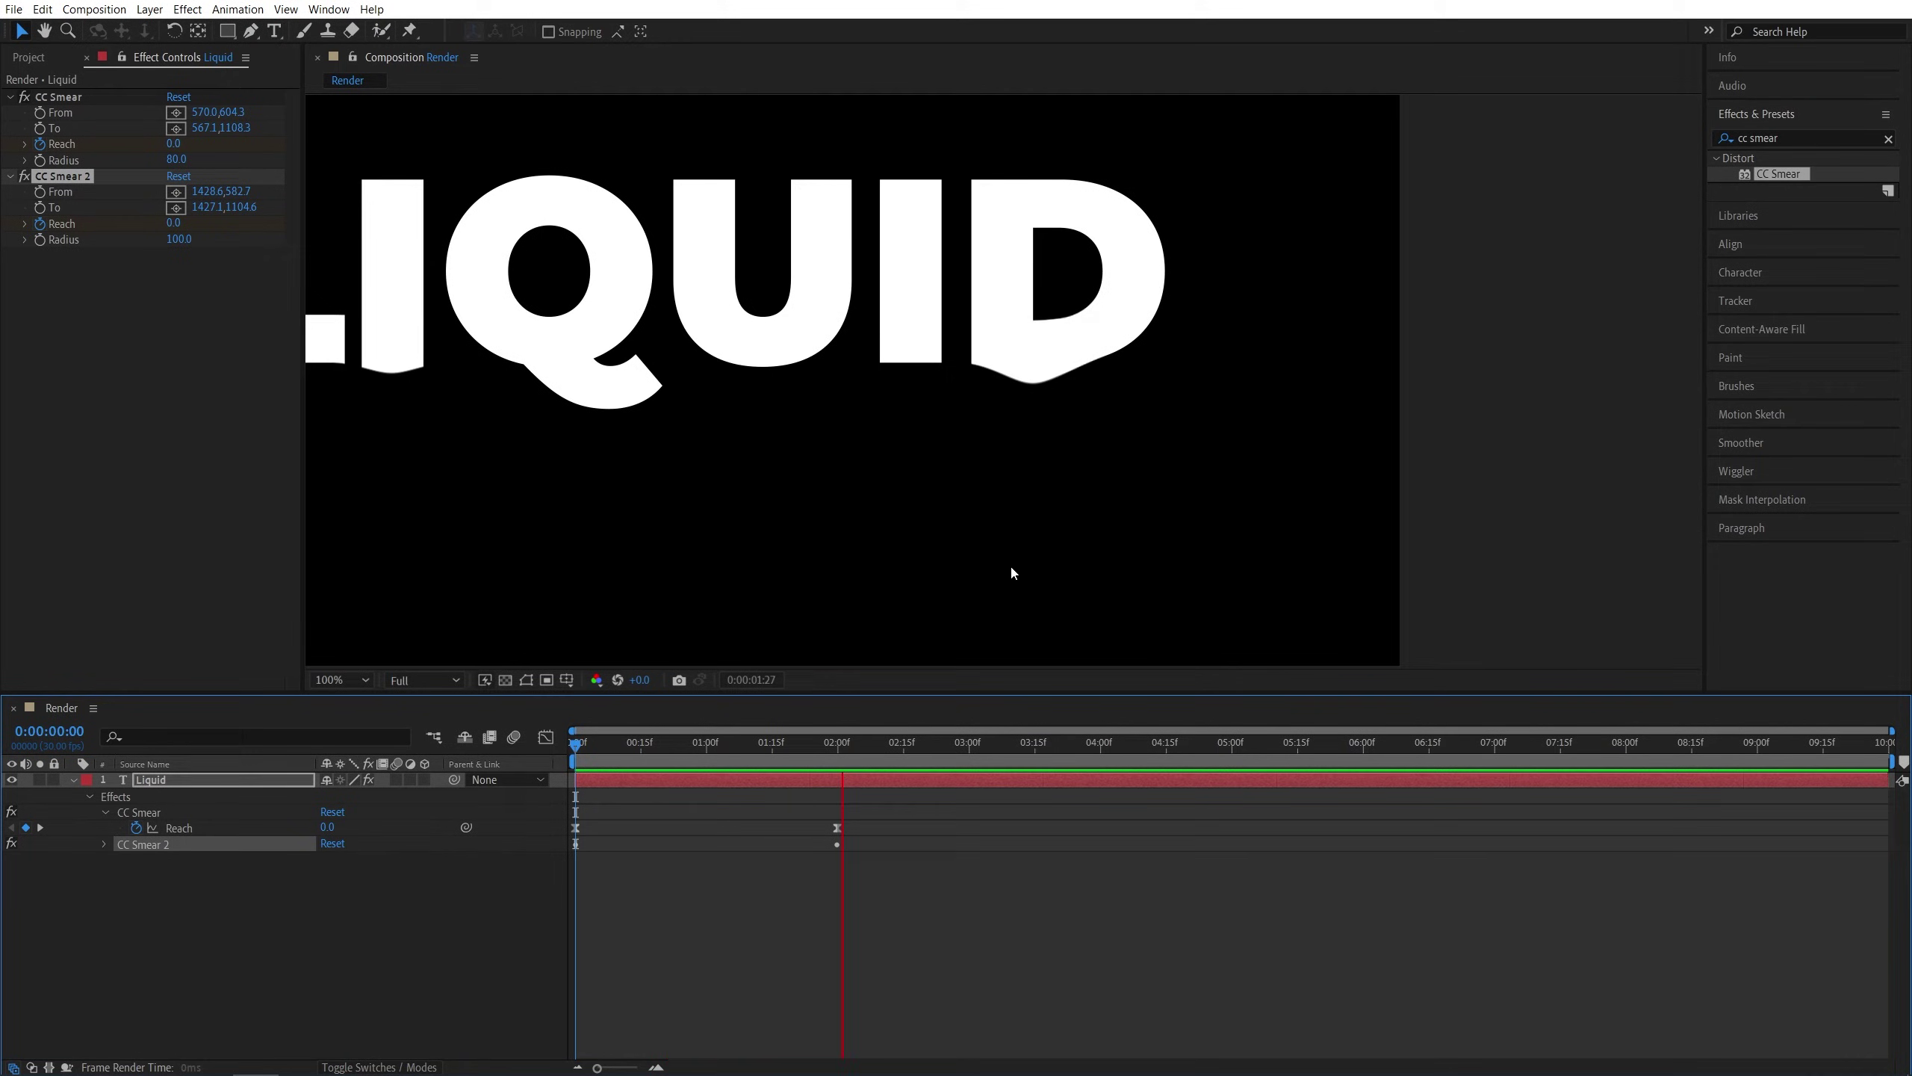
key(space)
At the 2-second keyframe, raise CC Smear 2's Reach to 1000
click(843, 762)
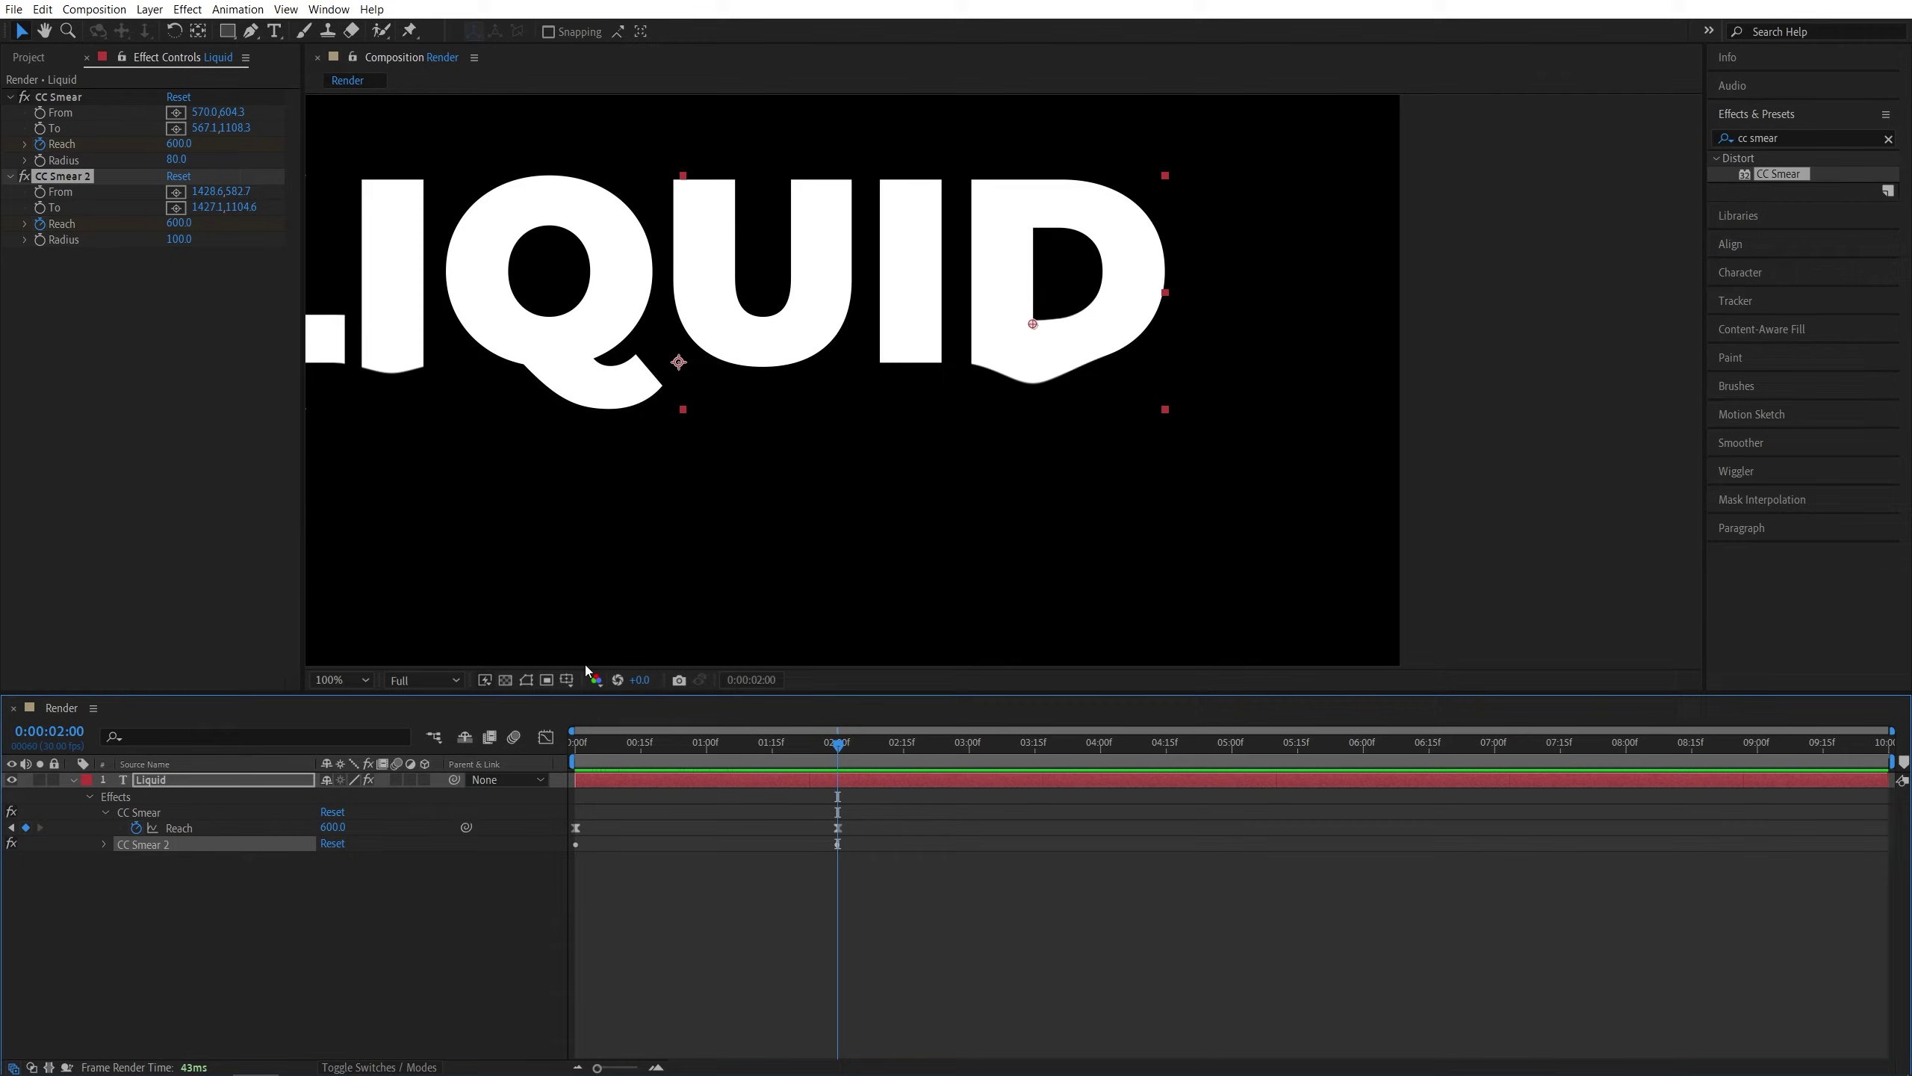
drag(179, 222, 311, 222)
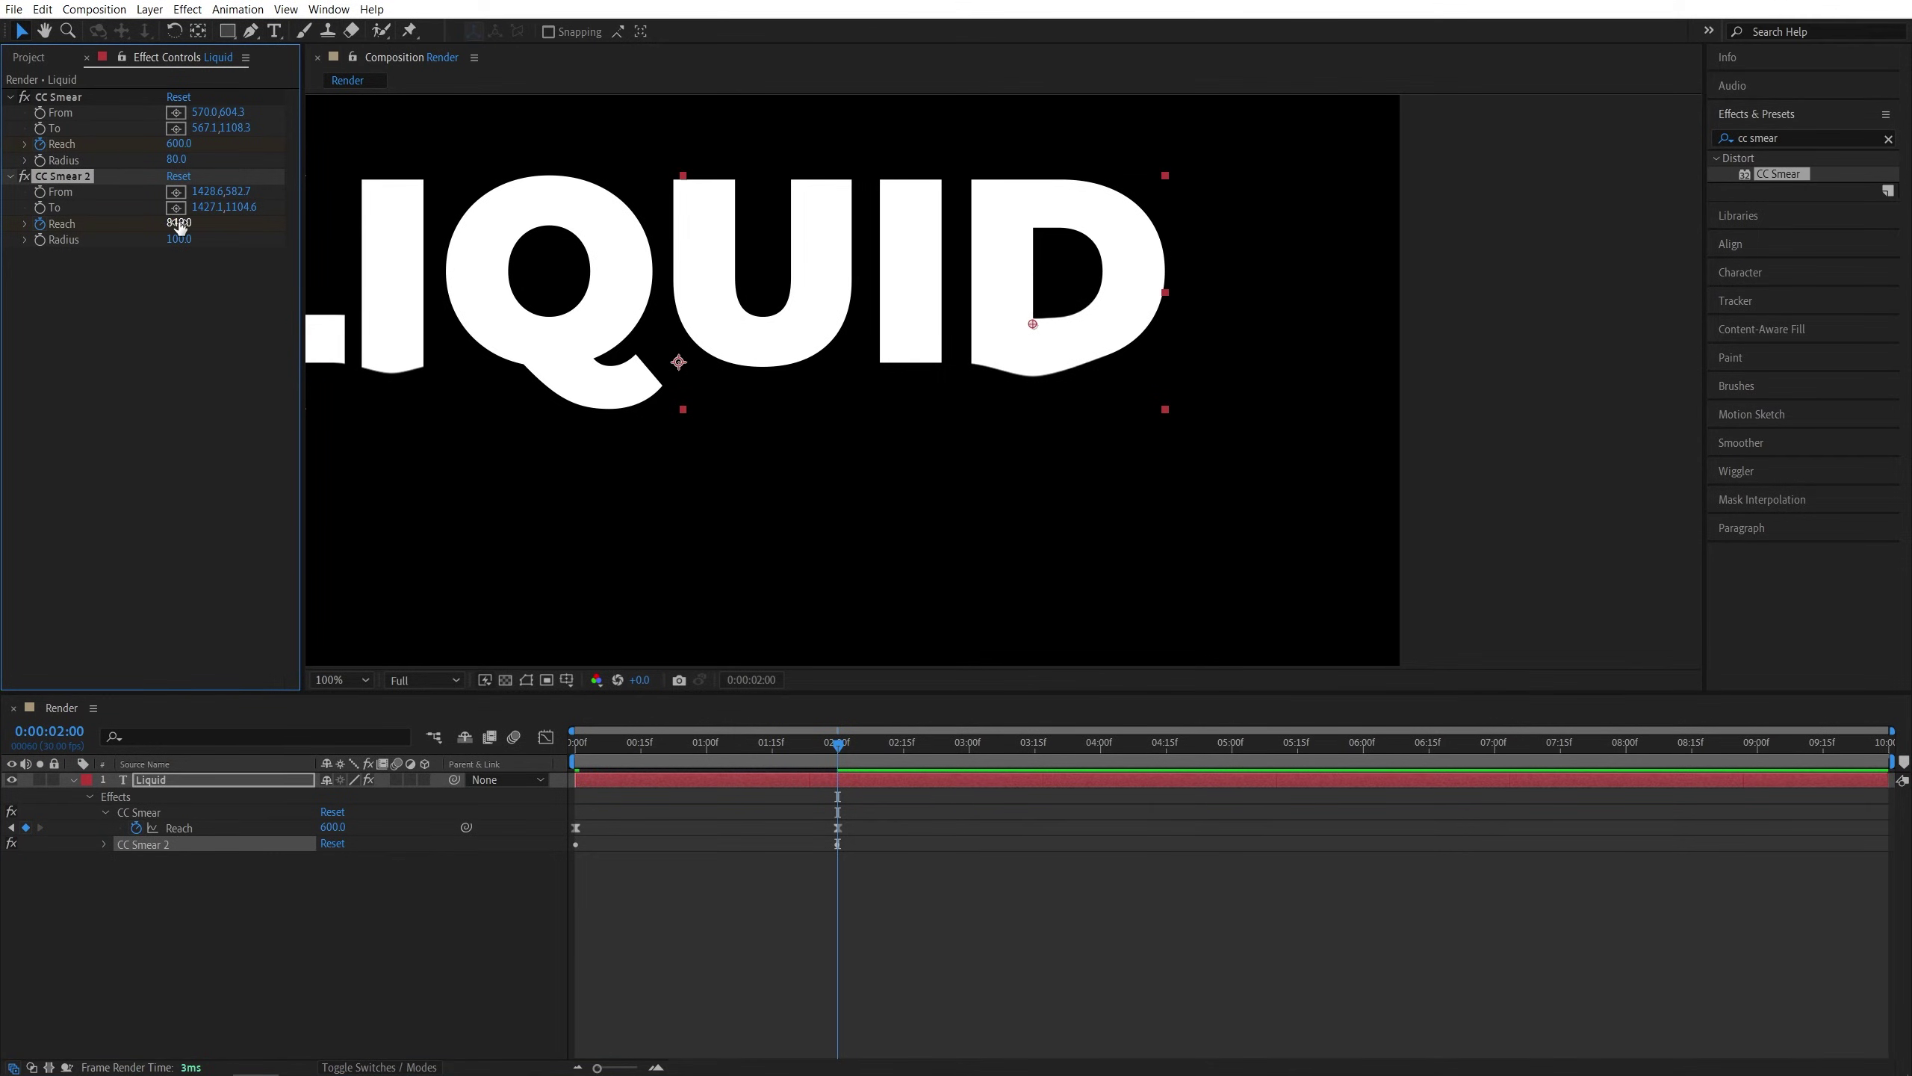
drag(181, 222, 489, 218)
click(171, 367)
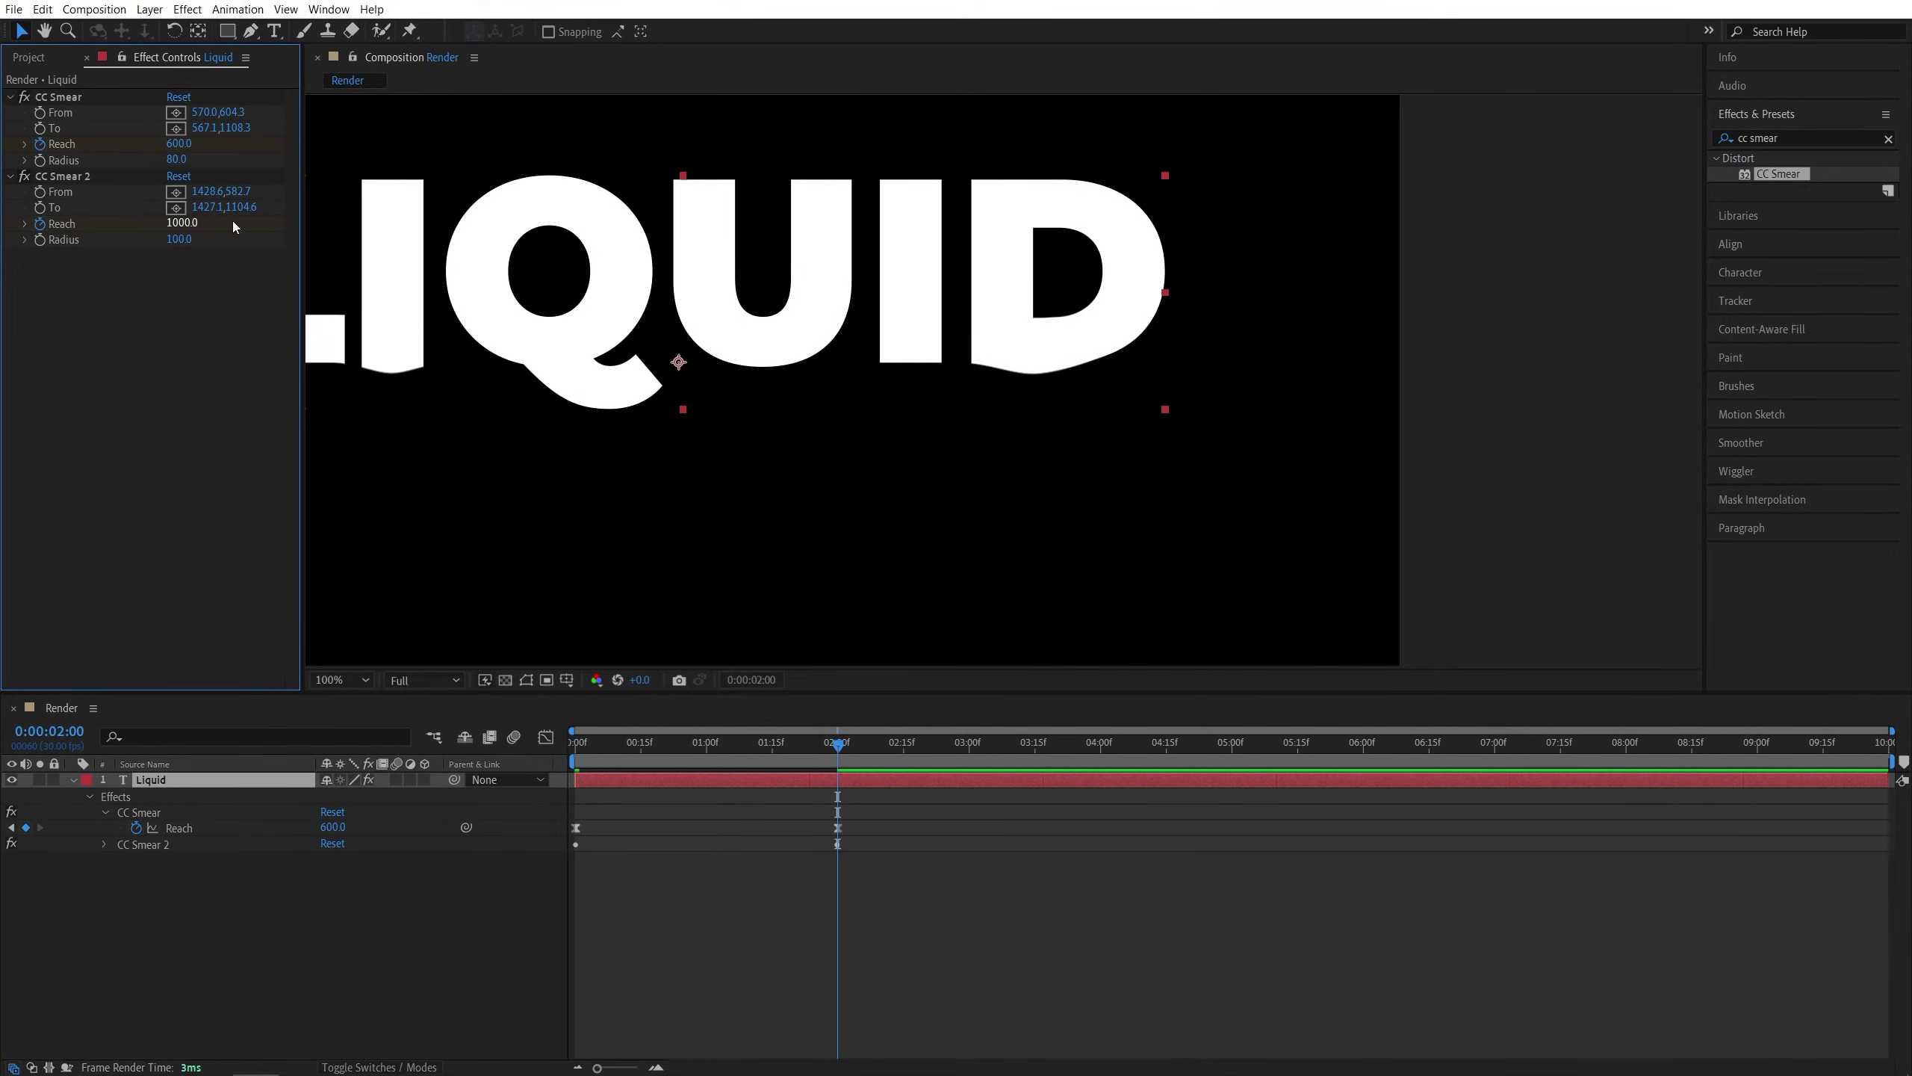
click(736, 561)
Fit the composition in the viewer and preview from the first frame
key(shift+slash)
key(Home)
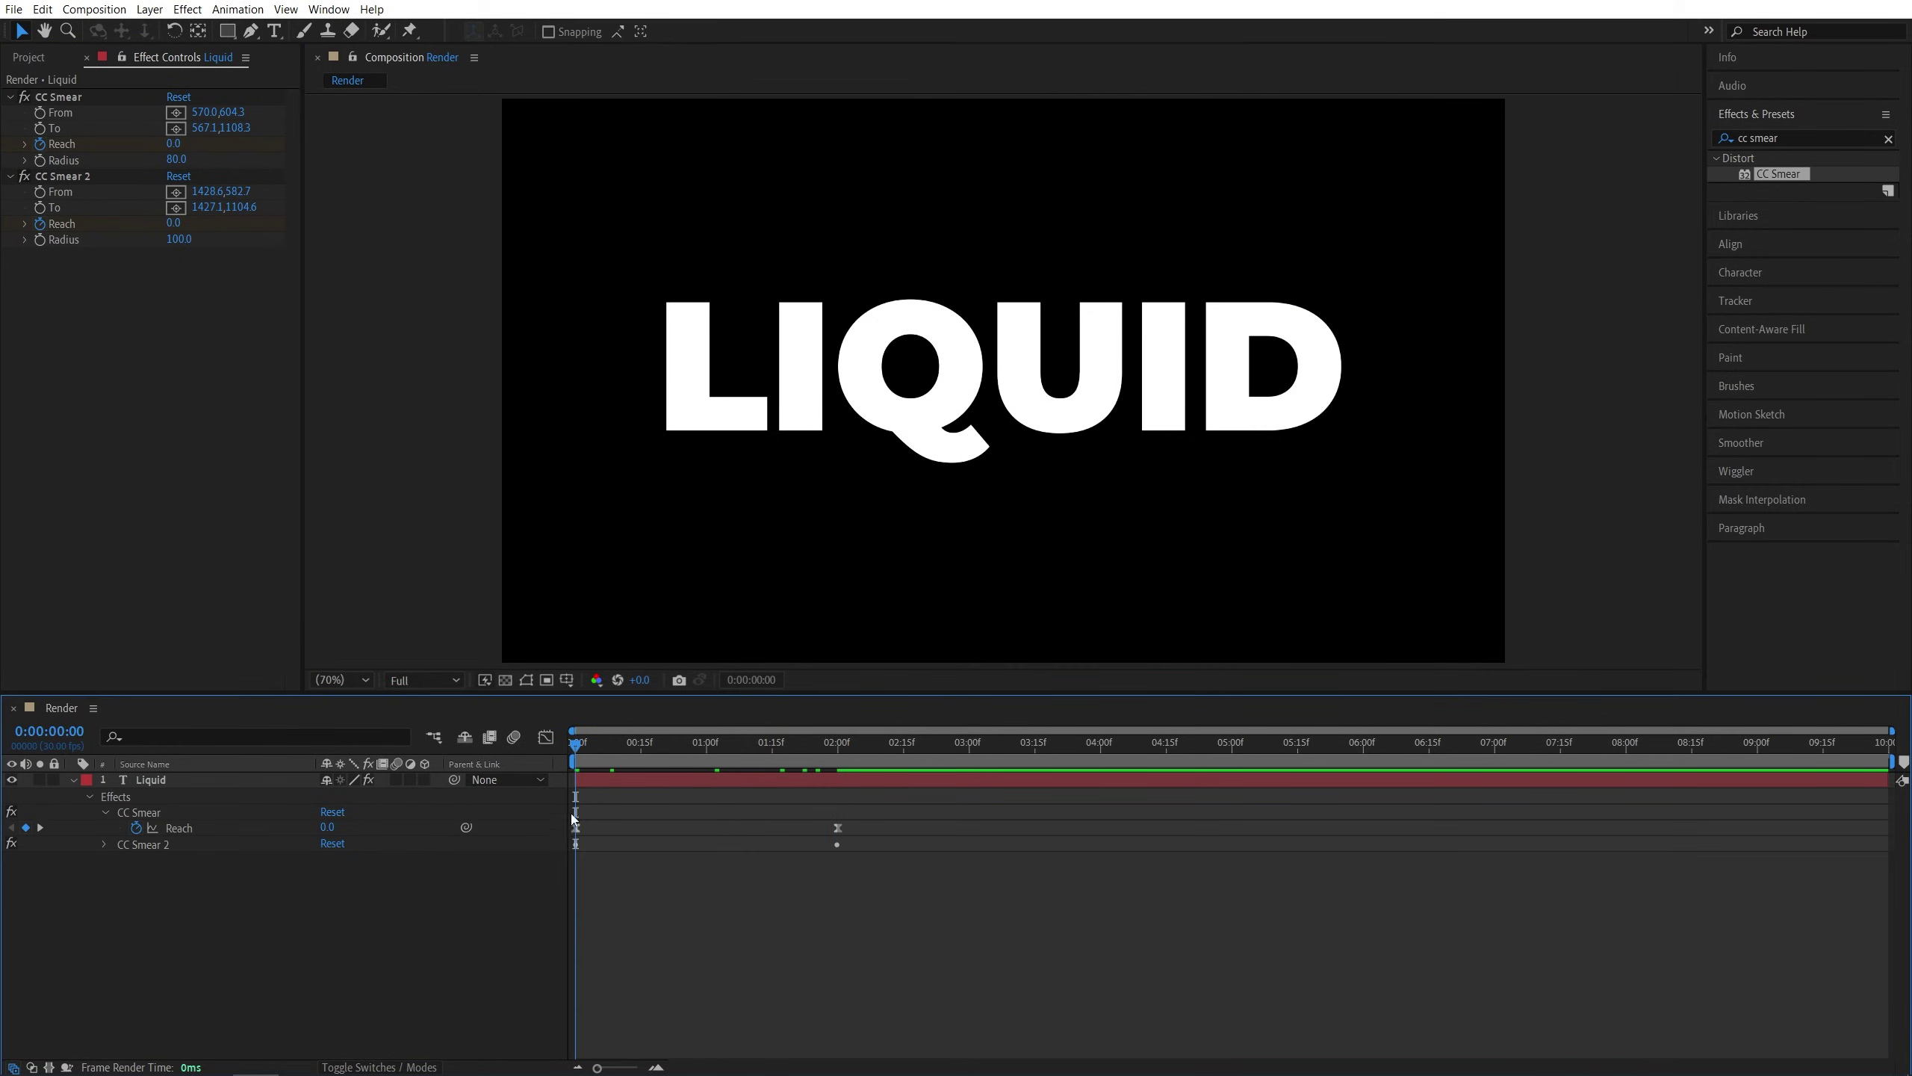
key(space)
key(space)
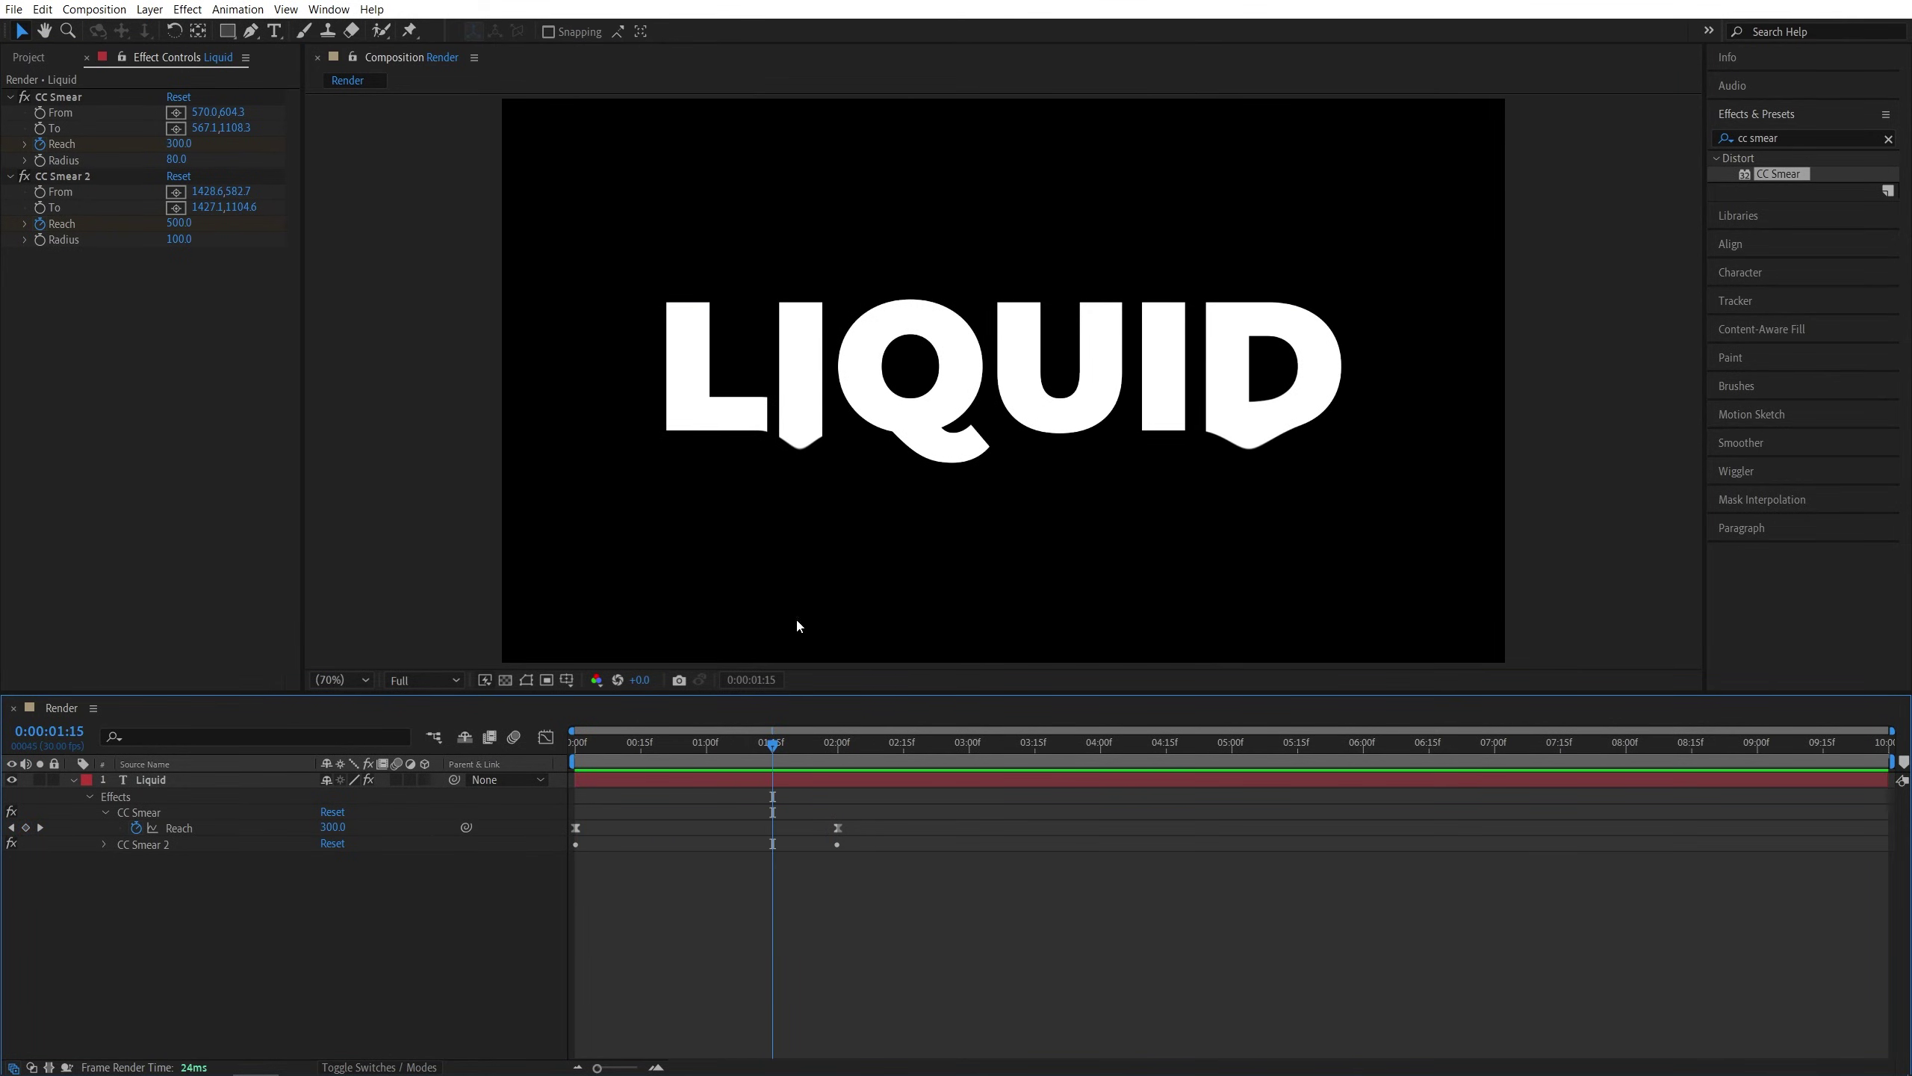
Reveal and select CC Smear 2's two Reach keyframes, shifting them a few frames later
key(u)
click(726, 781)
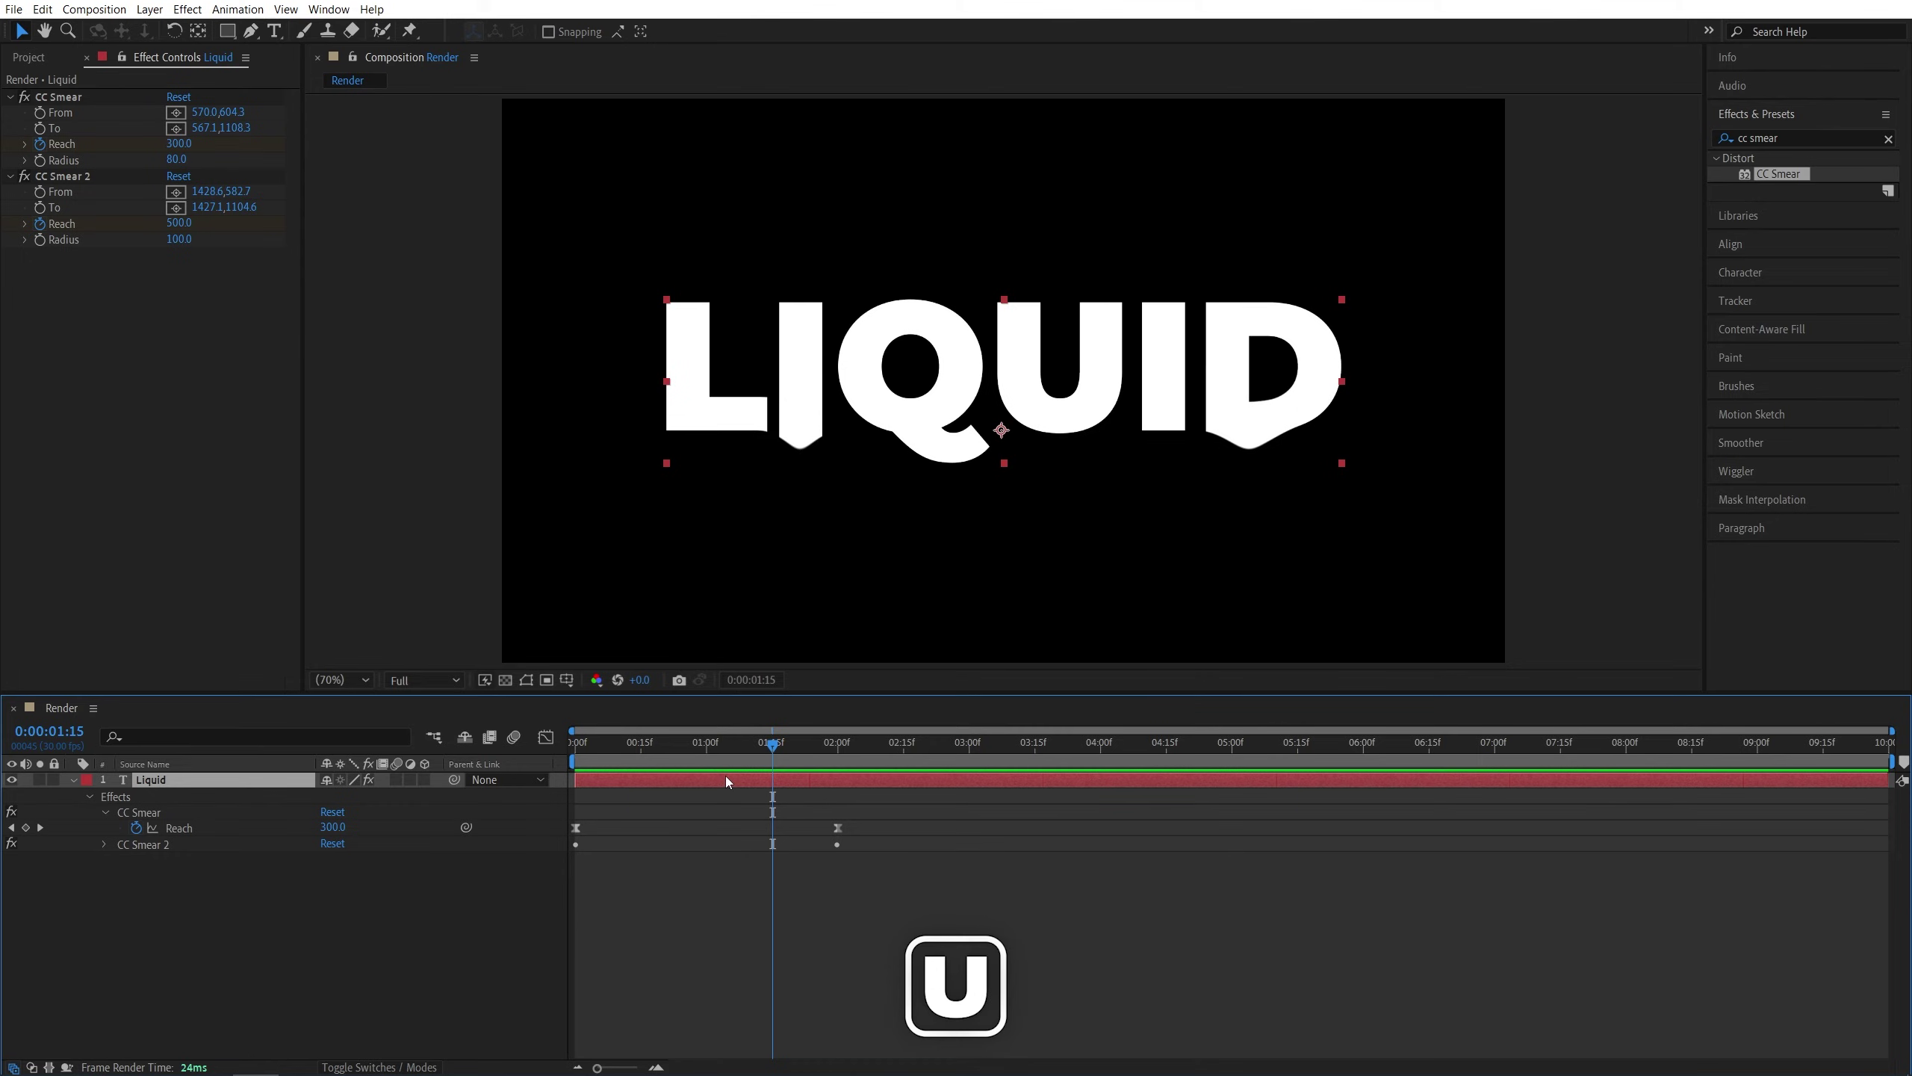
key(u)
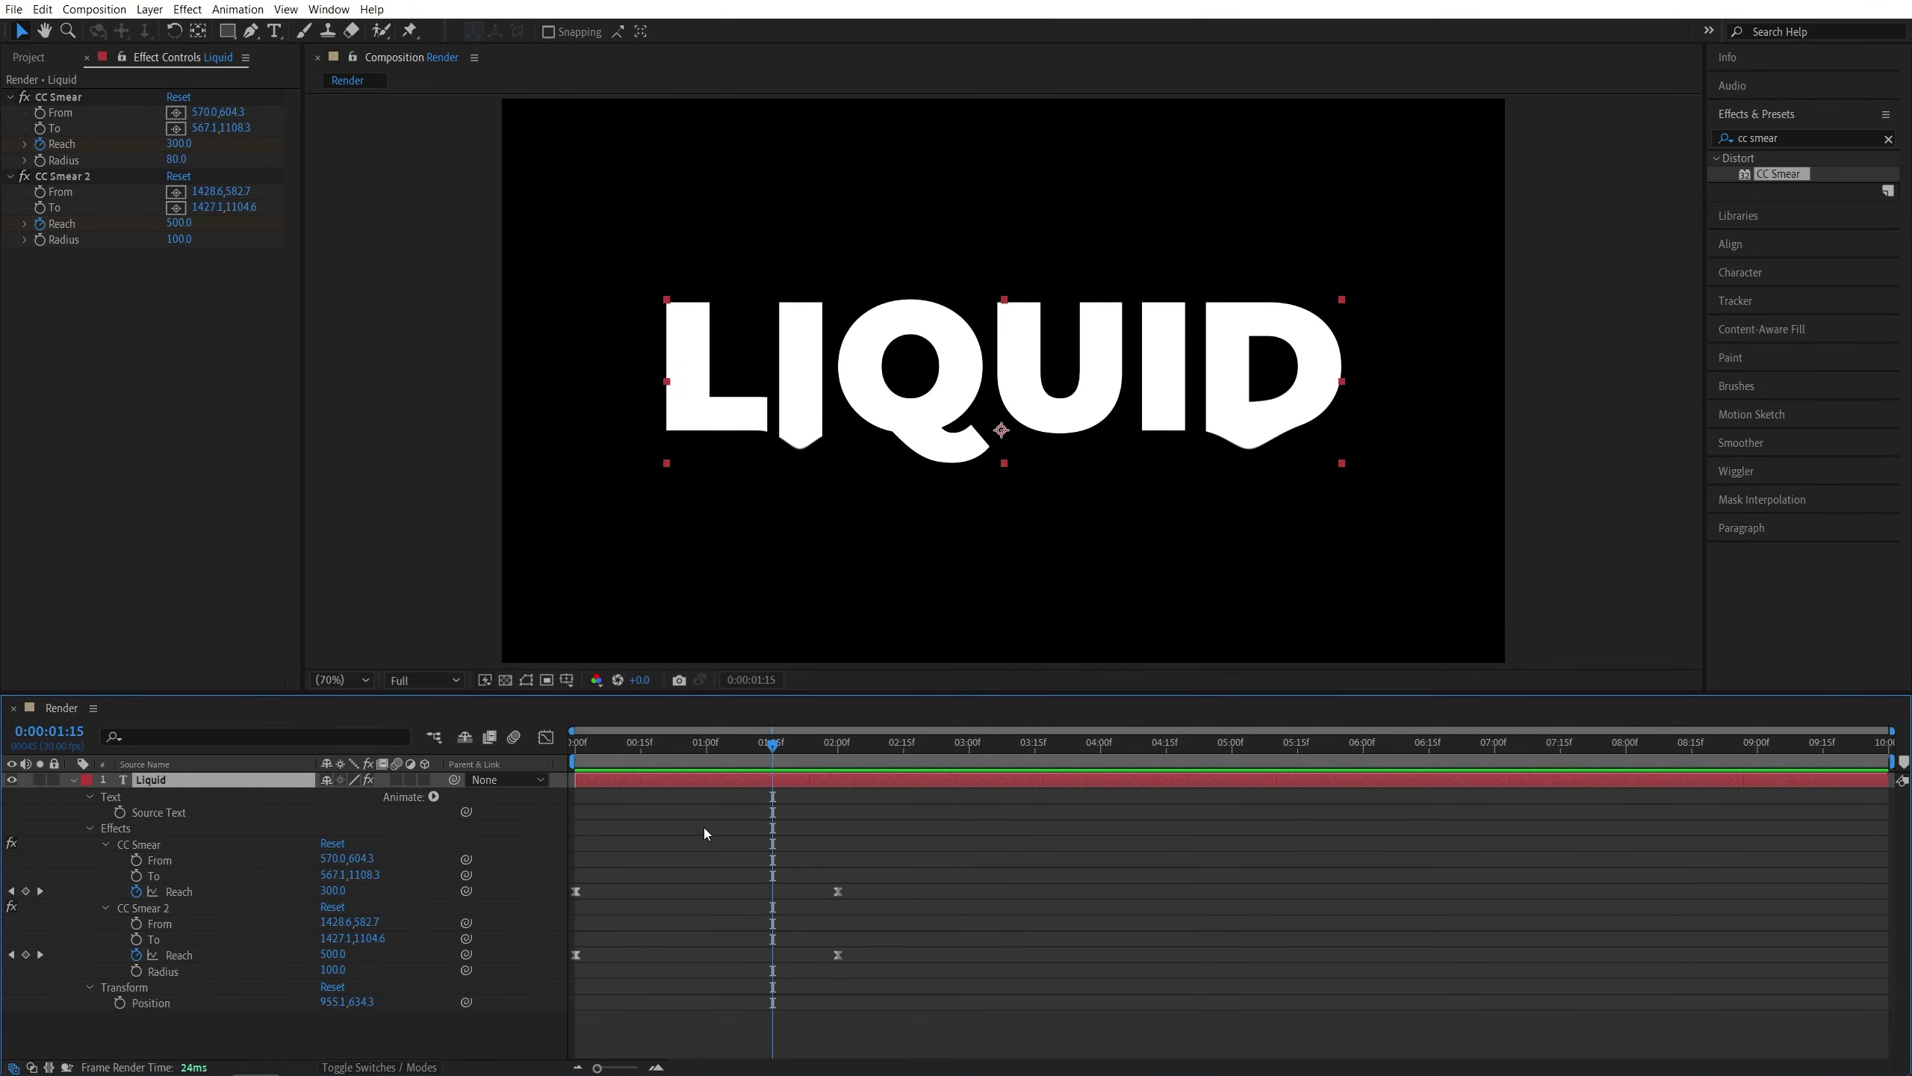
mouse_move(864, 972)
mouse_down()
mouse_move(707, 987)
mouse_move(589, 957)
mouse_move(612, 963)
mouse_up()
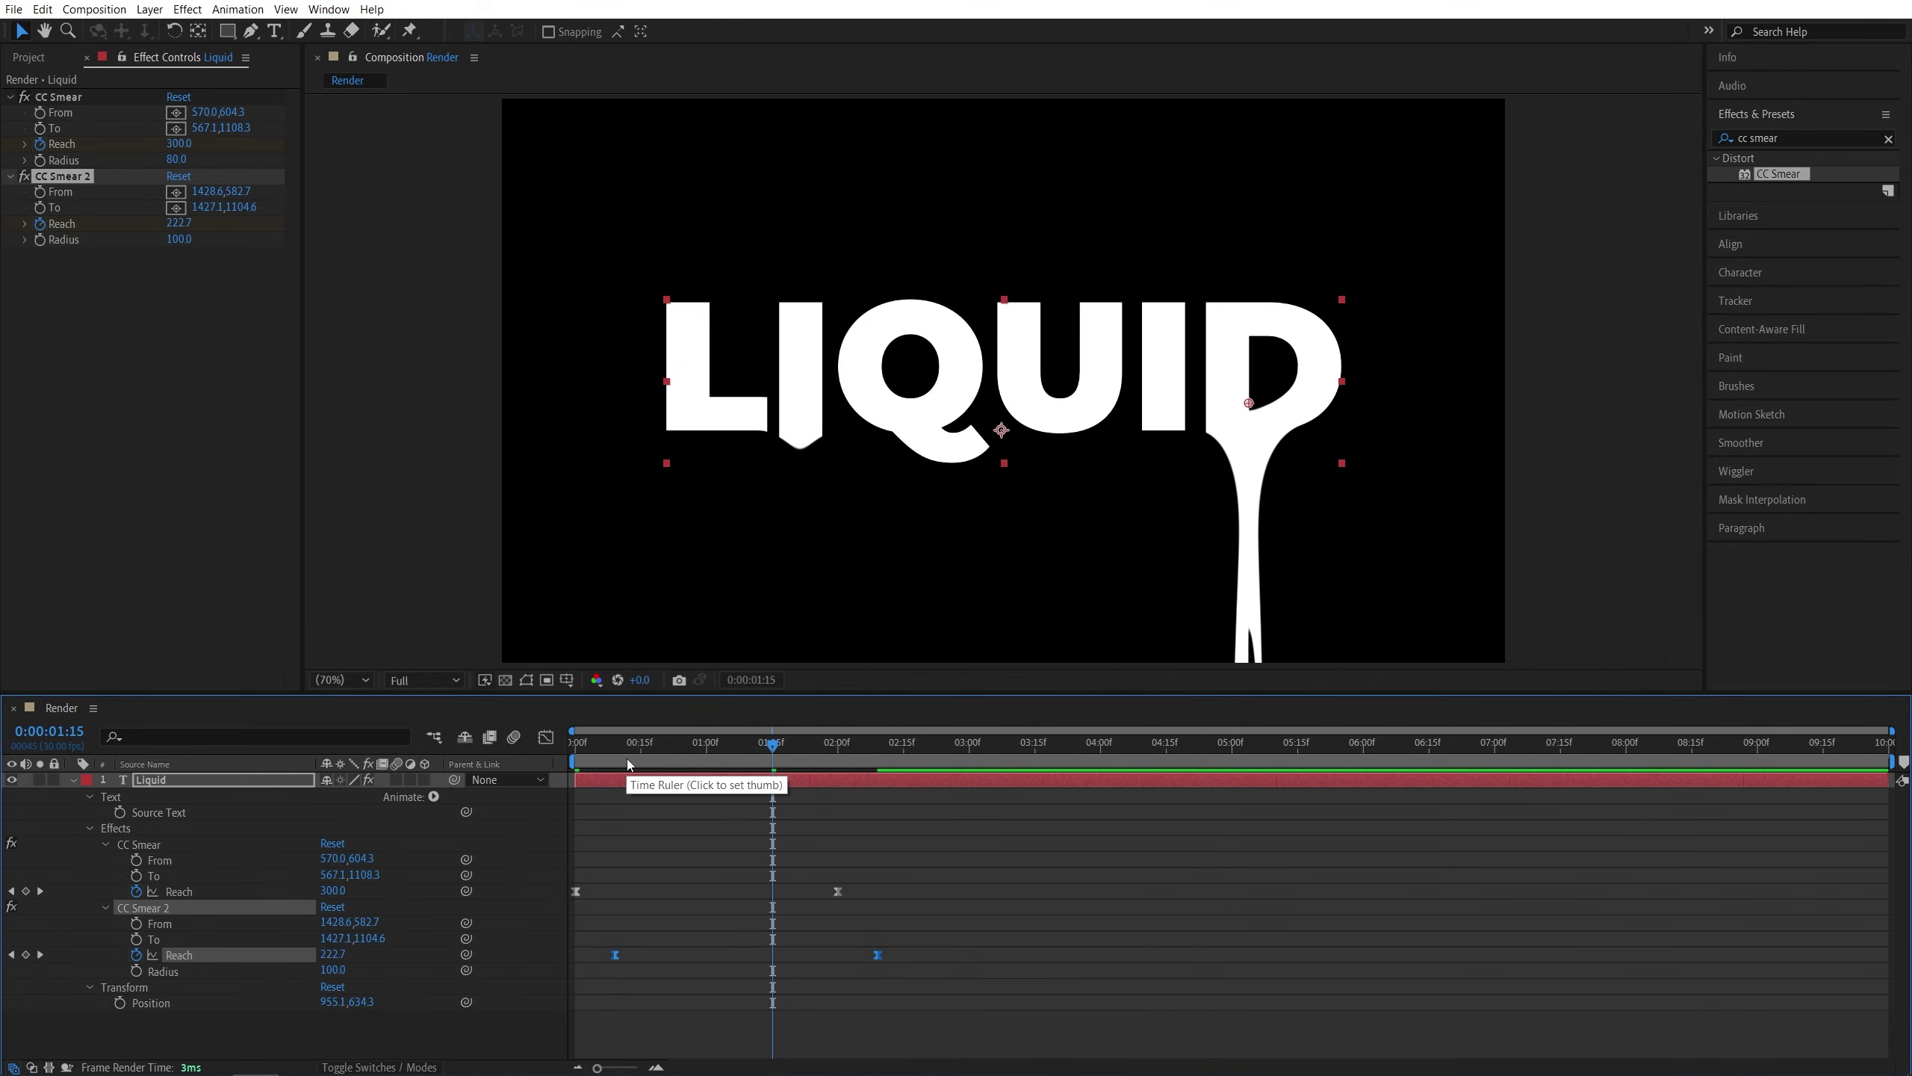
Preview the offset drip animation from the start
key(Home)
key(space)
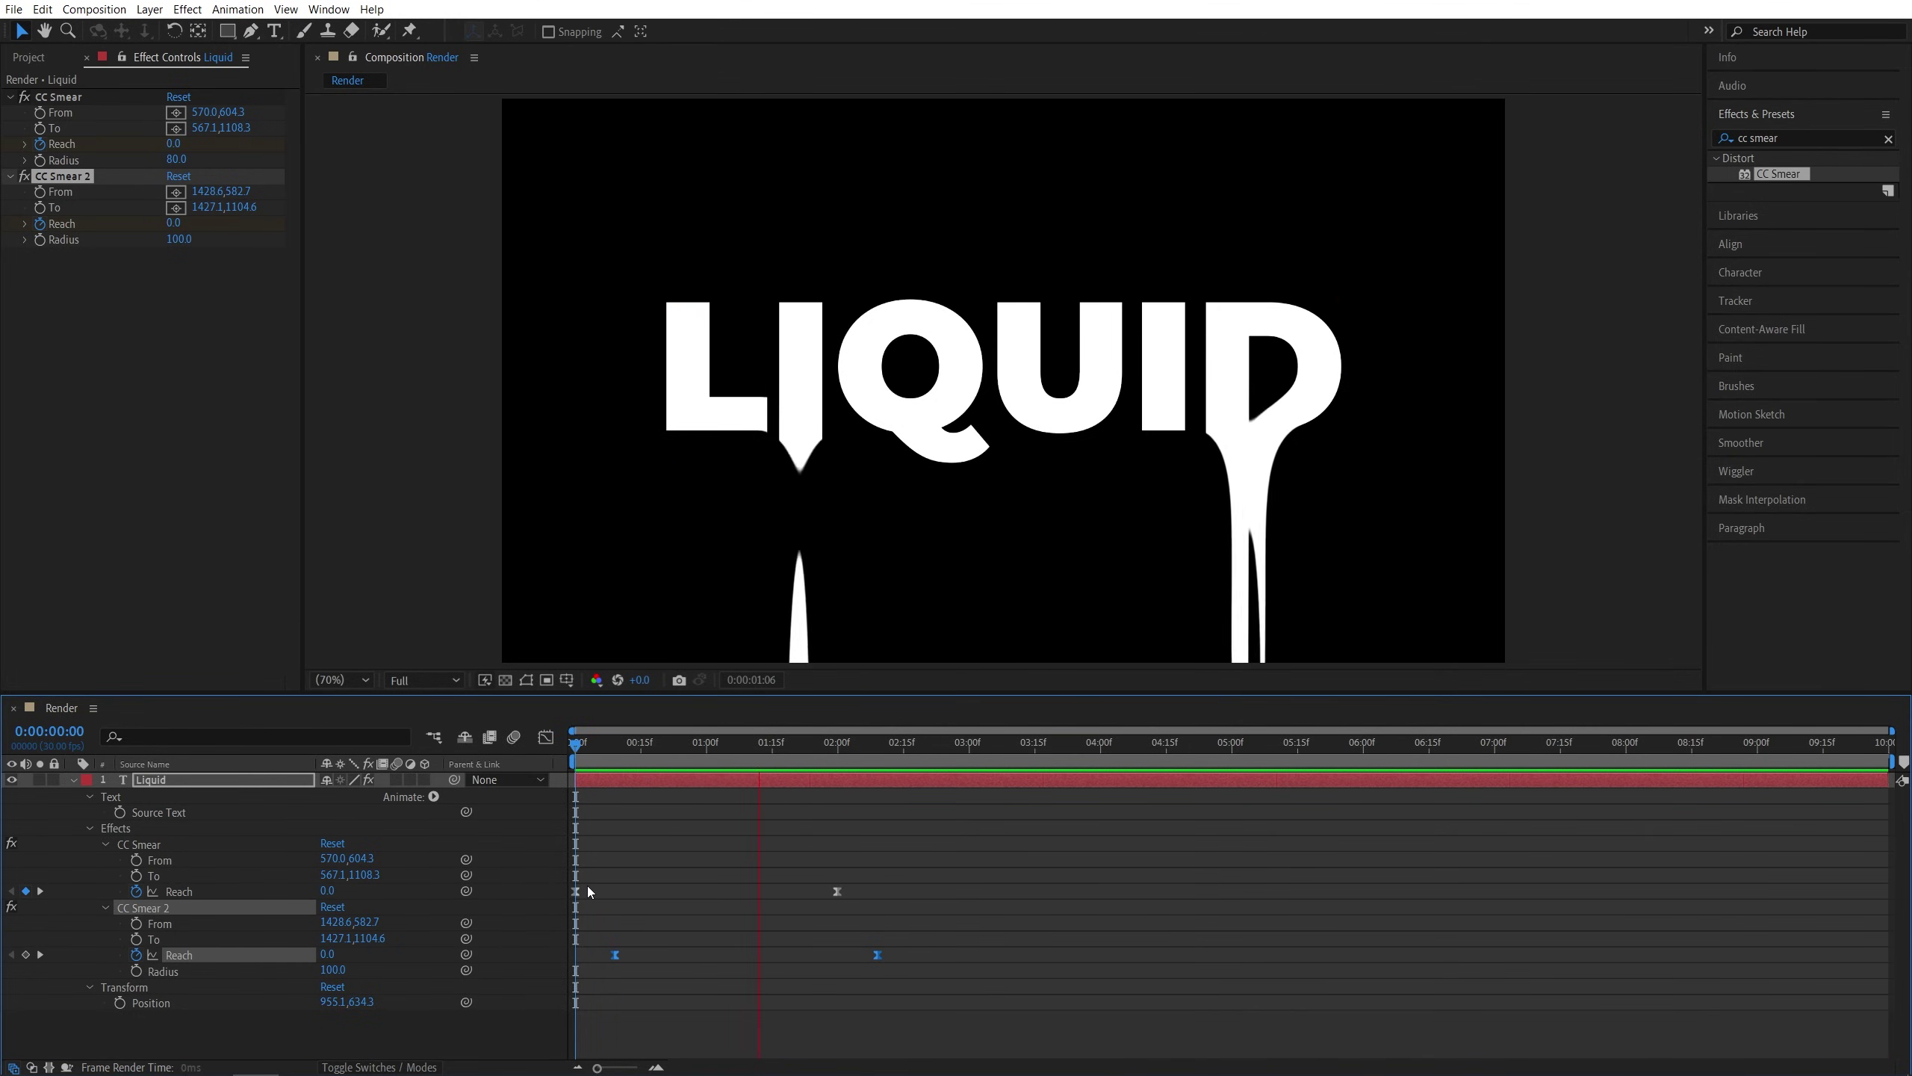
key(space)
Scrub back through the smear animation and collapse the Liquid layer's properties
click(162, 384)
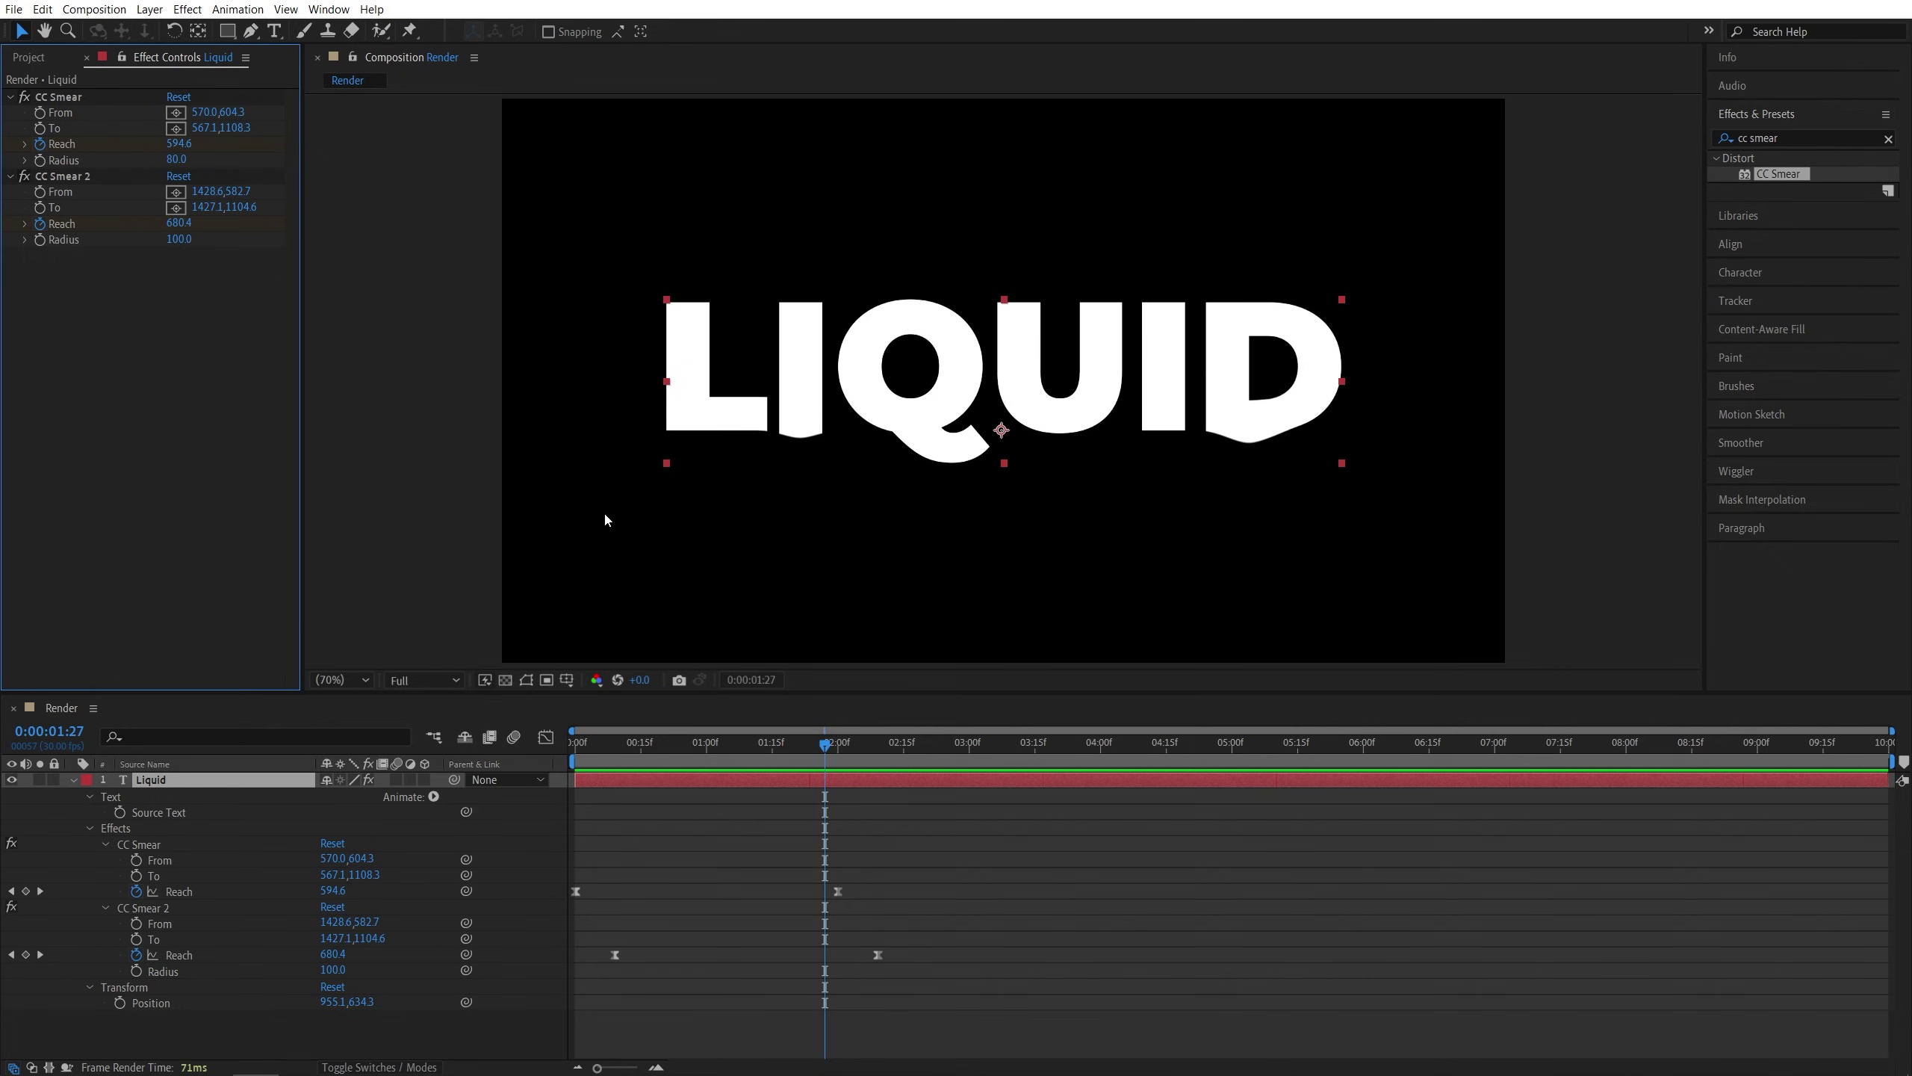
click(64, 175)
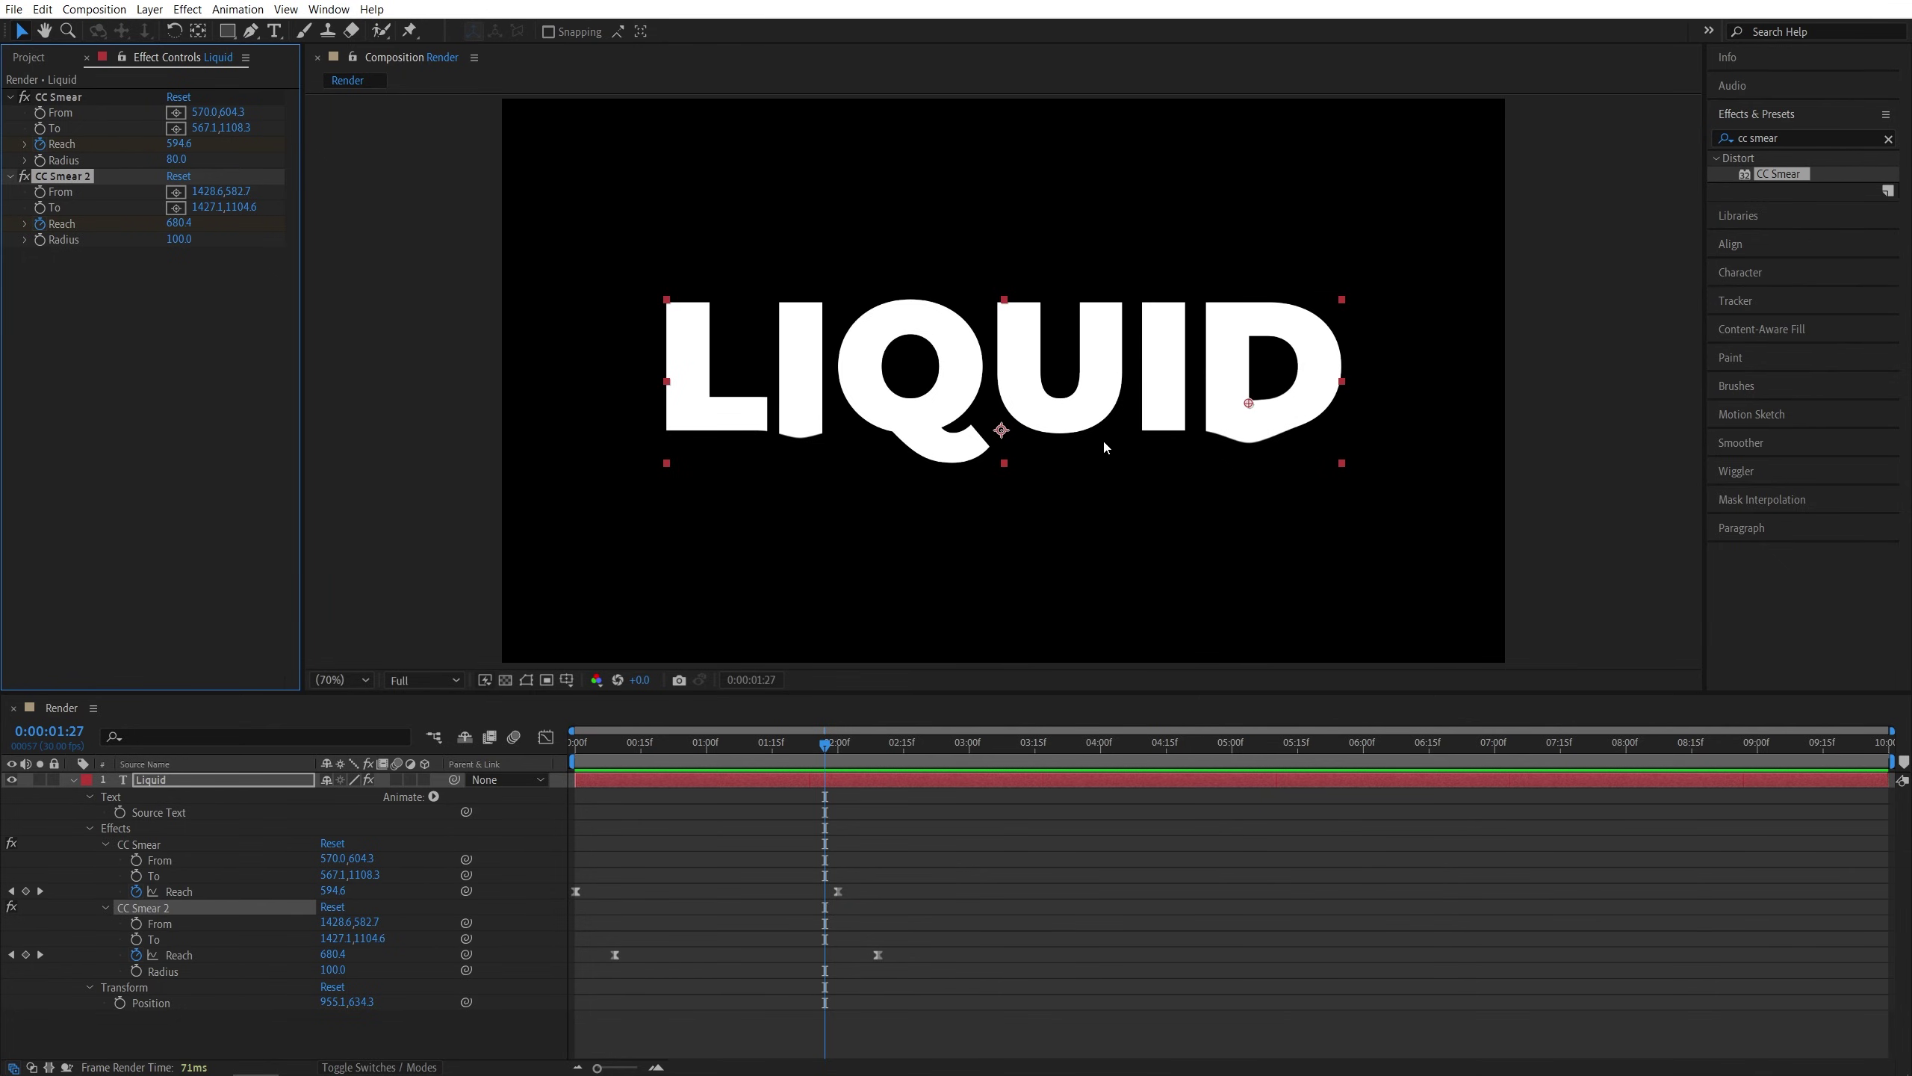
mouse_move(843, 751)
mouse_down()
mouse_move(951, 751)
mouse_move(550, 784)
mouse_up()
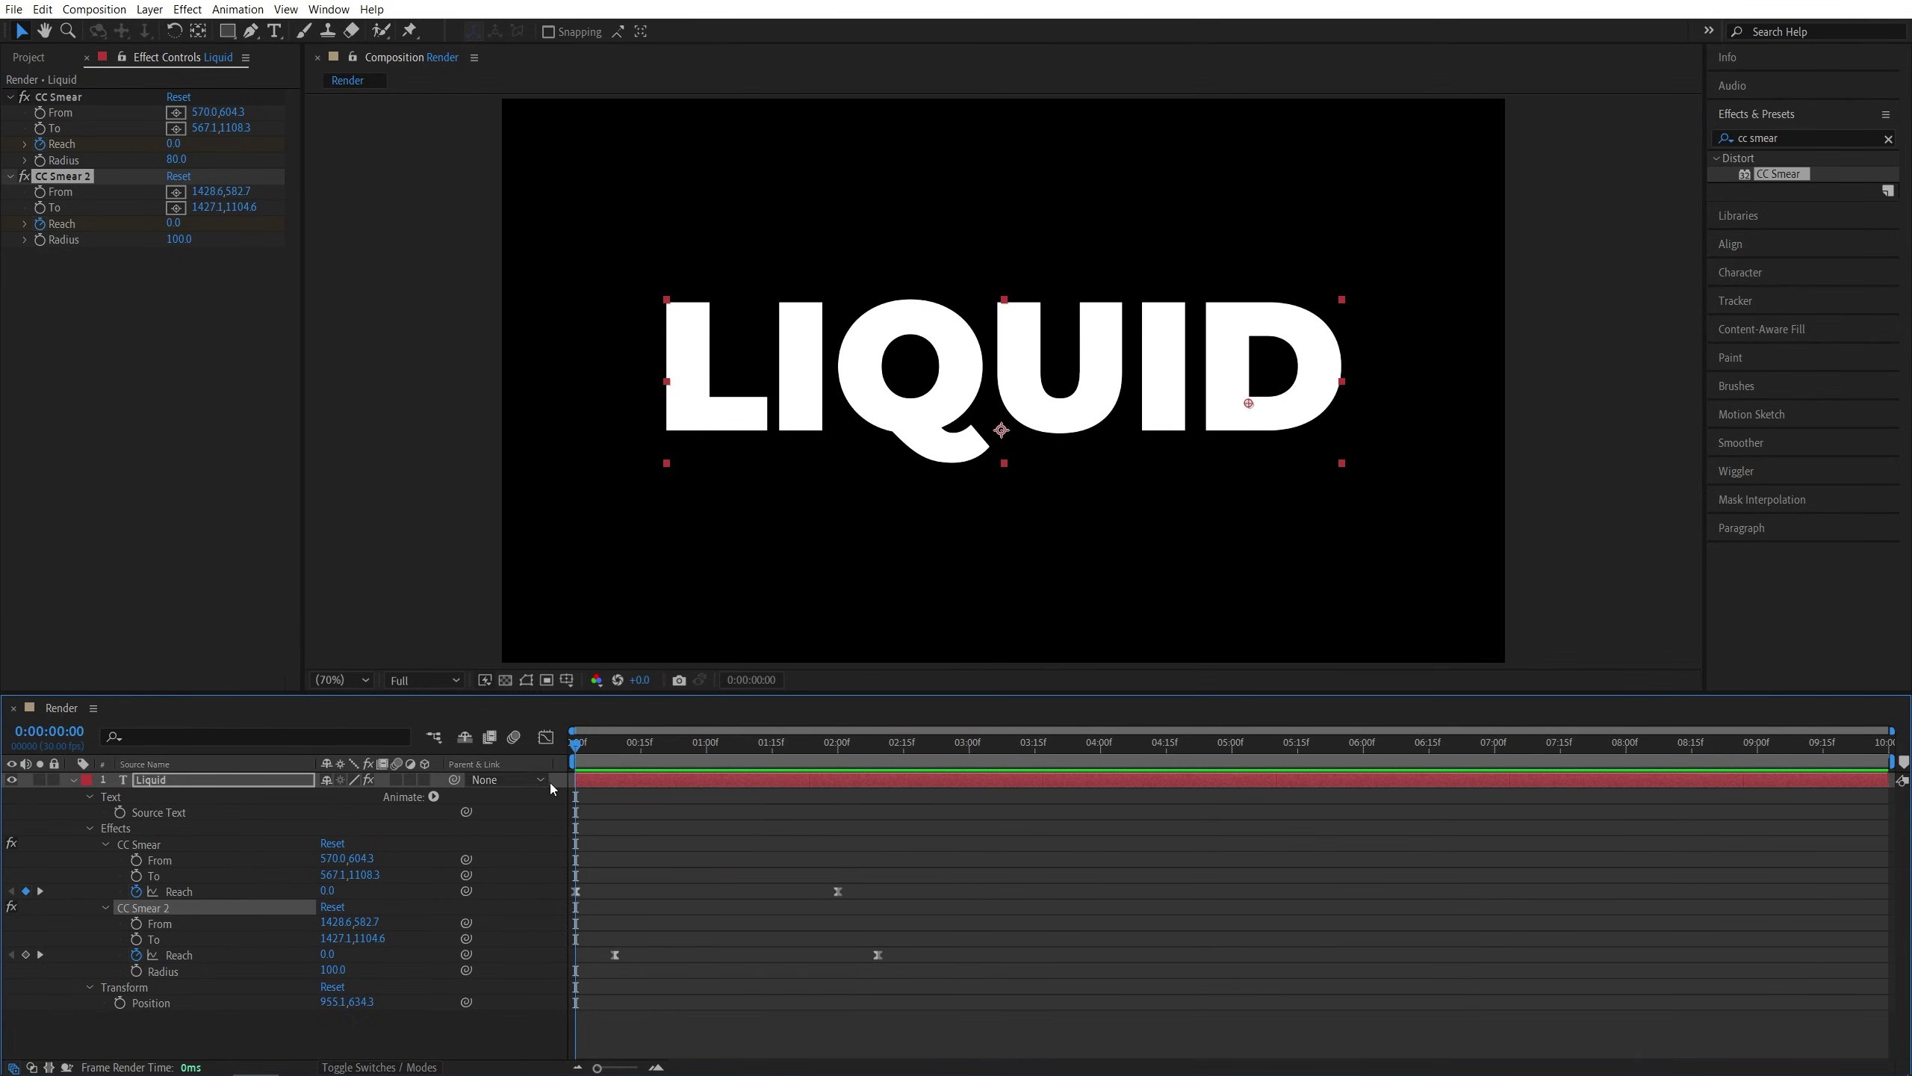
click(71, 780)
click(274, 878)
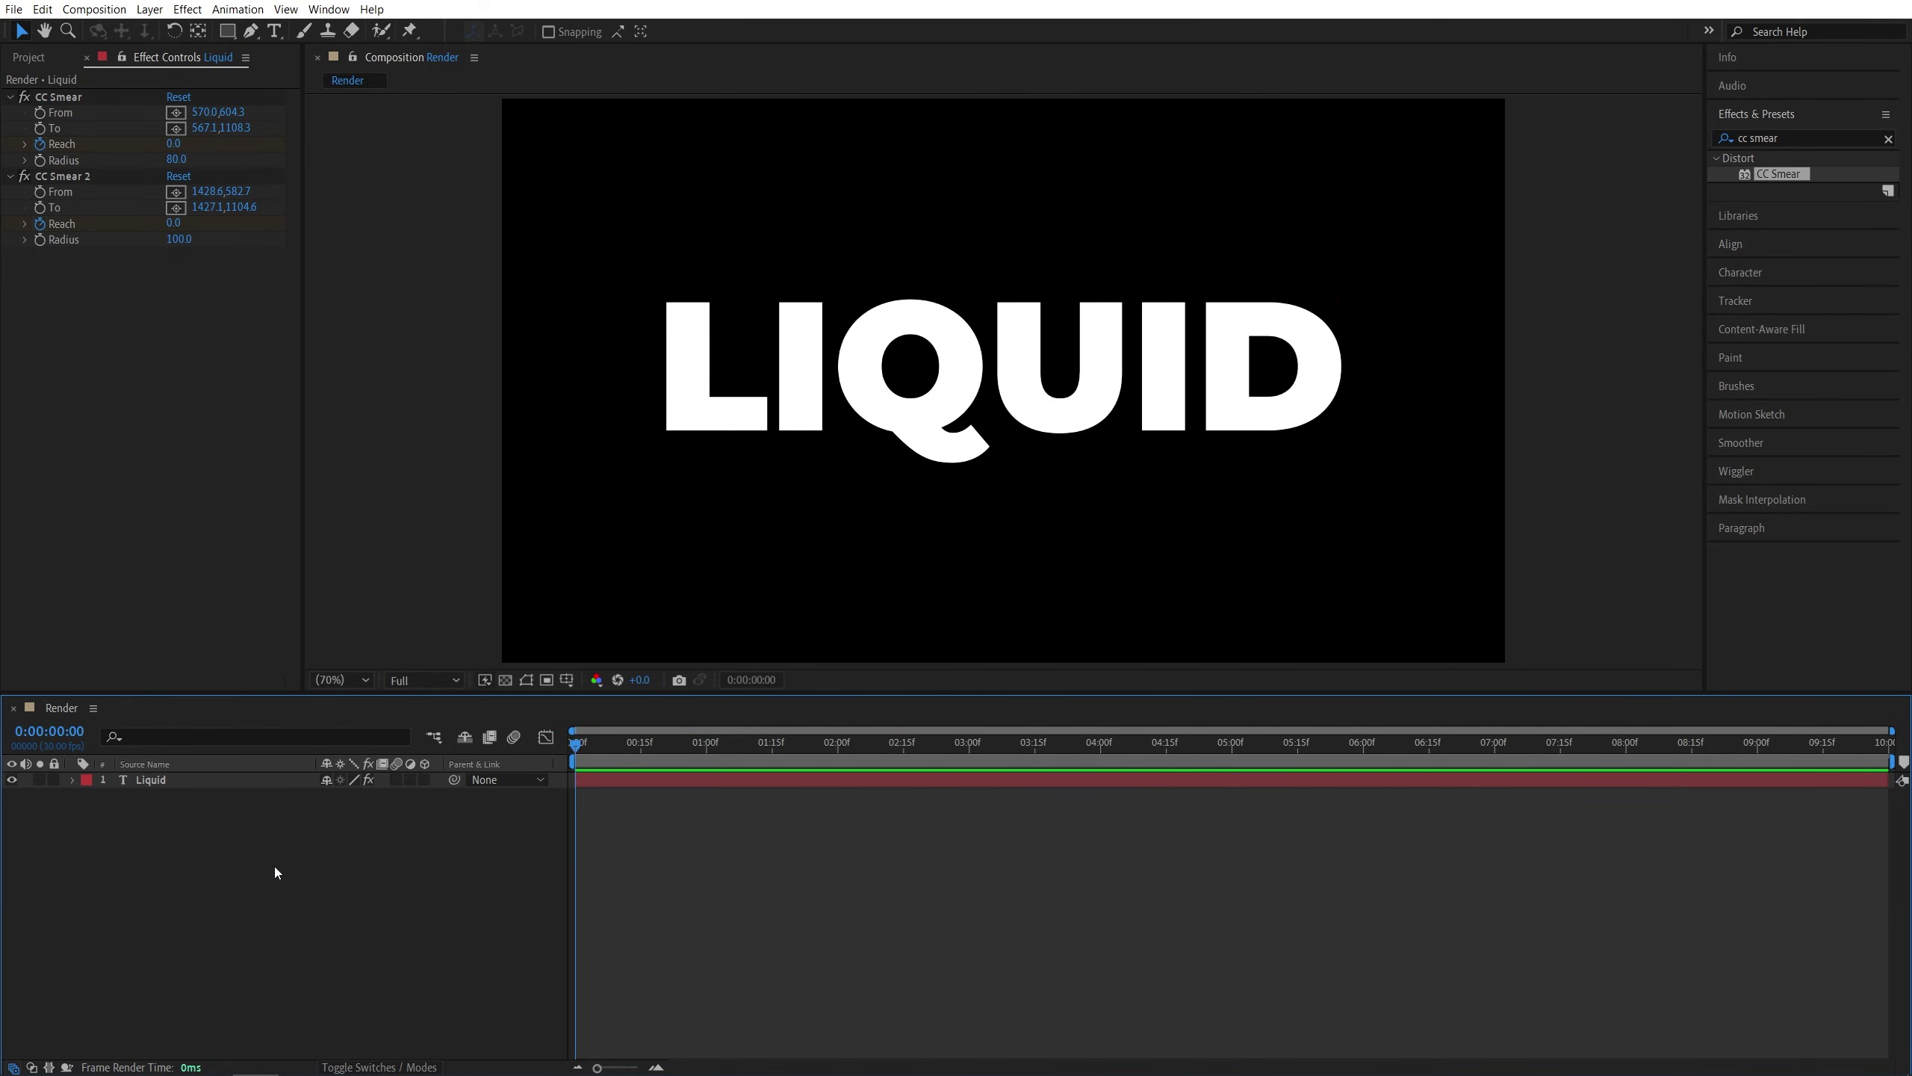